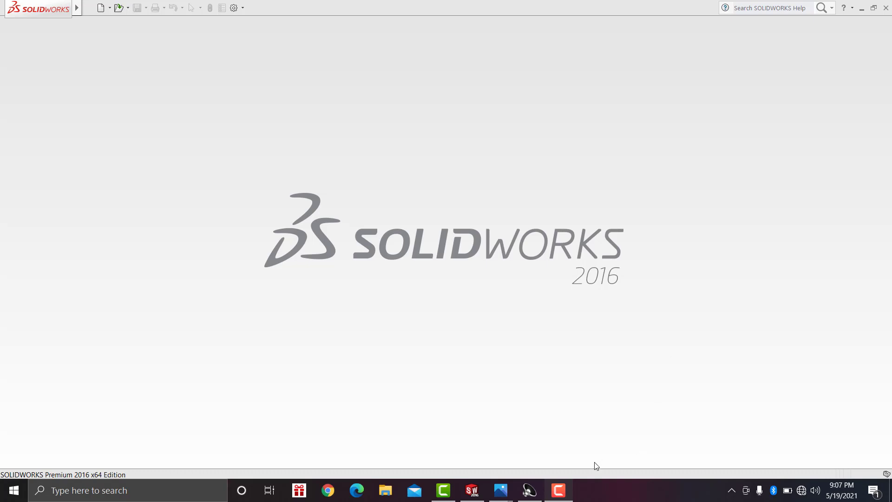
Step: Look over the bracket reference drawing in Photos, then return to SOLIDWORKS
{"action": "left_click_drag", "start_coordinate": [501, 490], "coordinate": [559, 492]}
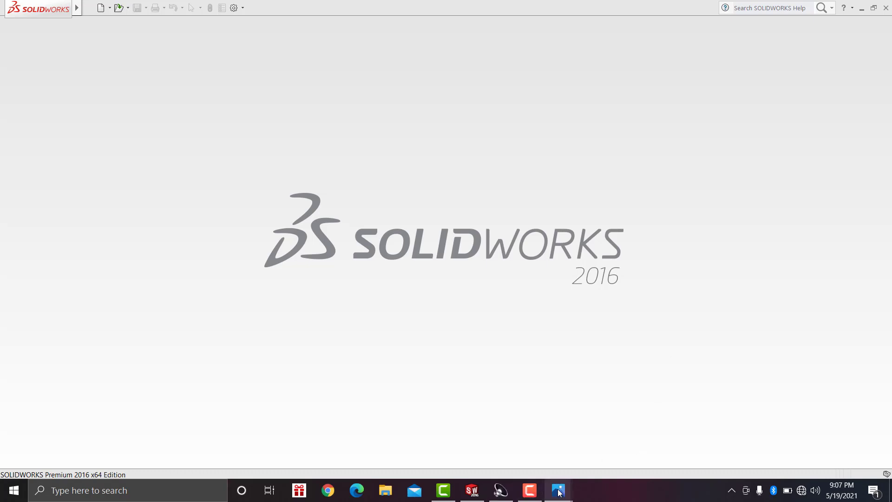
{"action": "mouse_move", "coordinate": [558, 490]}
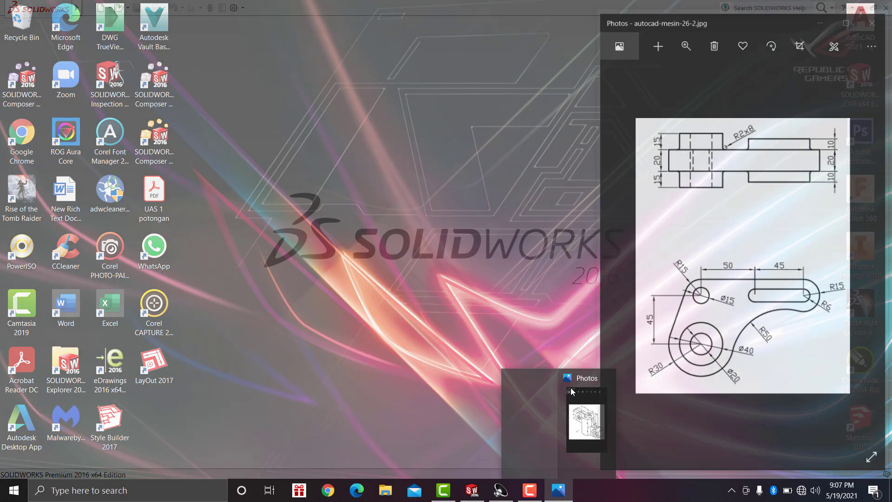
{"action": "left_click", "coordinate": [585, 419]}
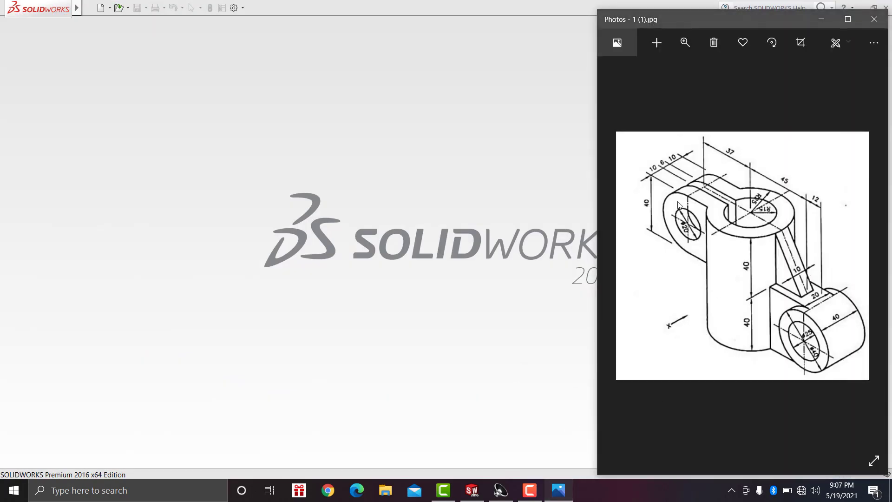
{"action": "left_click", "coordinate": [170, 108]}
Step: Create a new Part document, Part2
{"action": "left_click", "coordinate": [112, 8]}
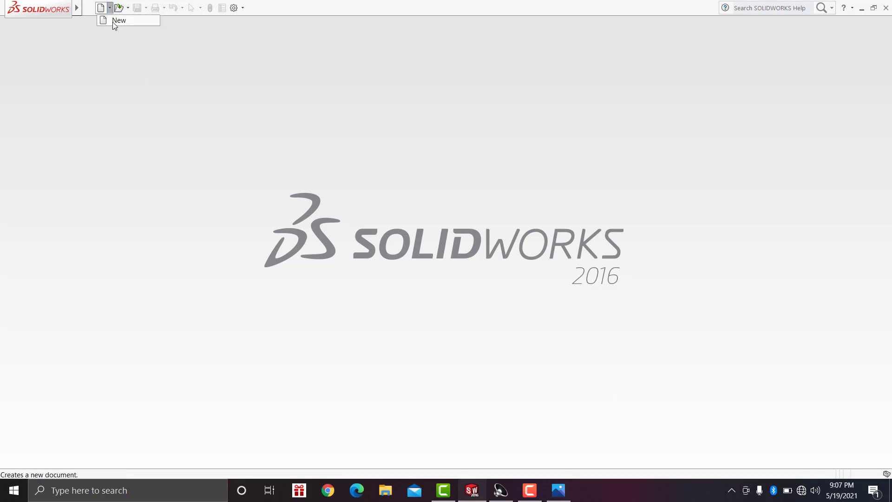
{"action": "left_click", "coordinate": [113, 22]}
{"action": "left_click", "coordinate": [374, 365]}
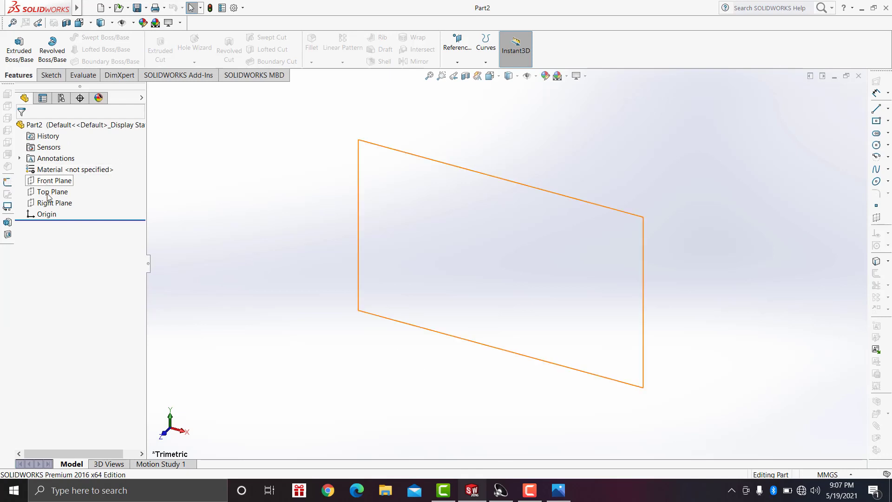
Step: Select the Top Plane and turn the view Normal To it
{"action": "left_click", "coordinate": [550, 496]}
{"action": "left_click", "coordinate": [550, 497]}
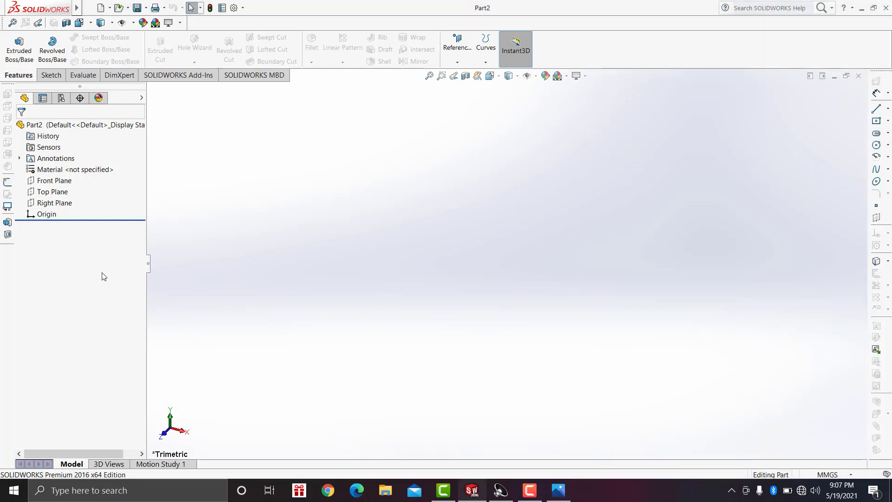
{"action": "left_click", "coordinate": [54, 192]}
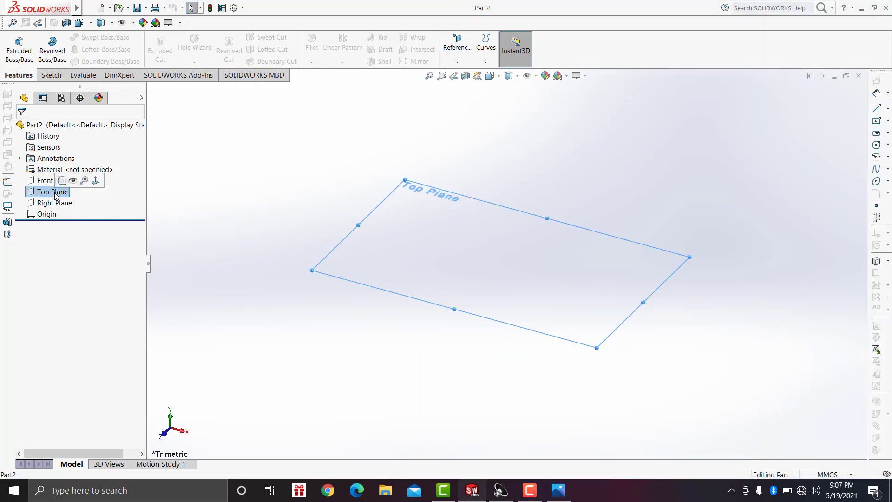
{"action": "left_click", "coordinate": [93, 183]}
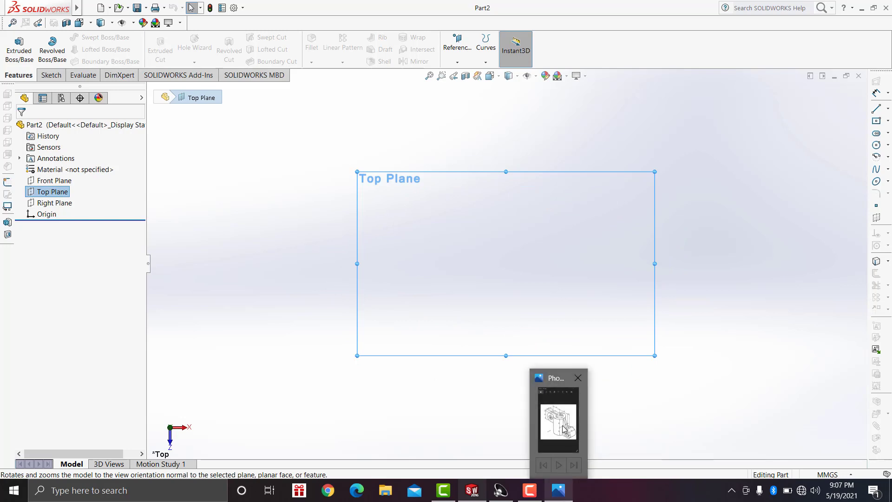
Step: Zoom into the bracket reference drawing, then go back to the part's Sketch tools
{"action": "left_click", "coordinate": [568, 430]}
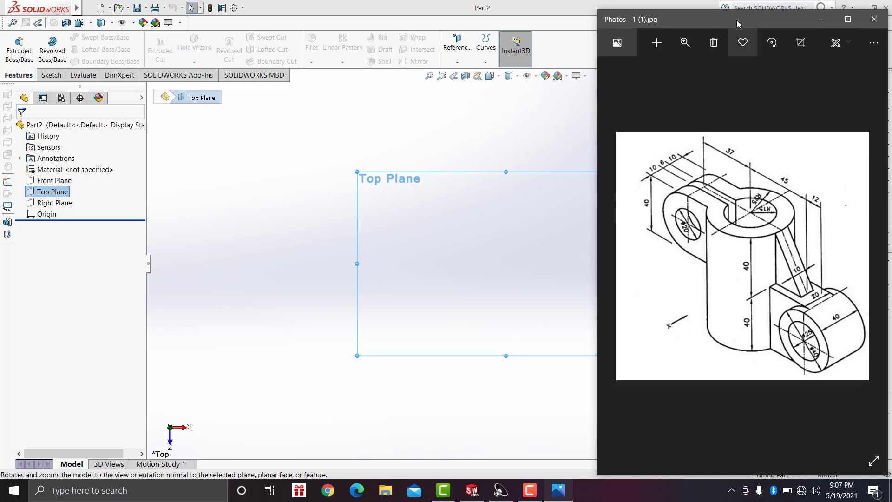
{"action": "left_click", "coordinate": [686, 42]}
{"action": "left_click", "coordinate": [648, 73]}
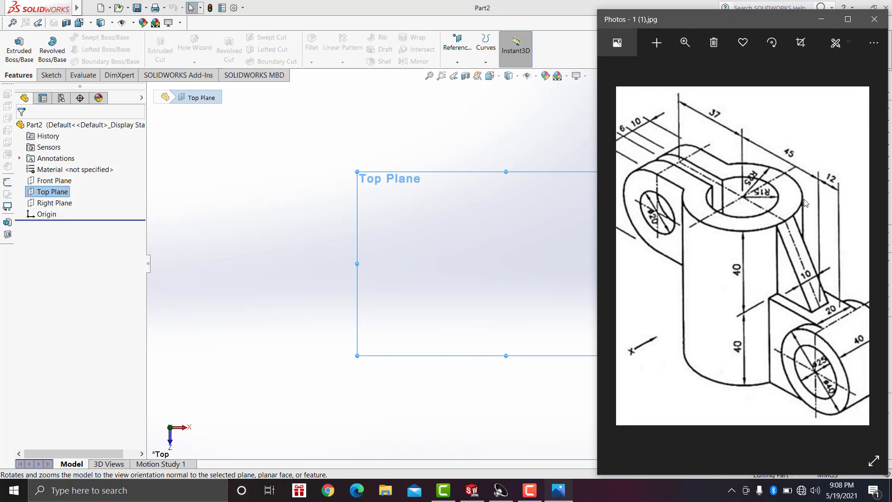
{"action": "left_click", "coordinate": [685, 43]}
{"action": "left_click", "coordinate": [654, 72]}
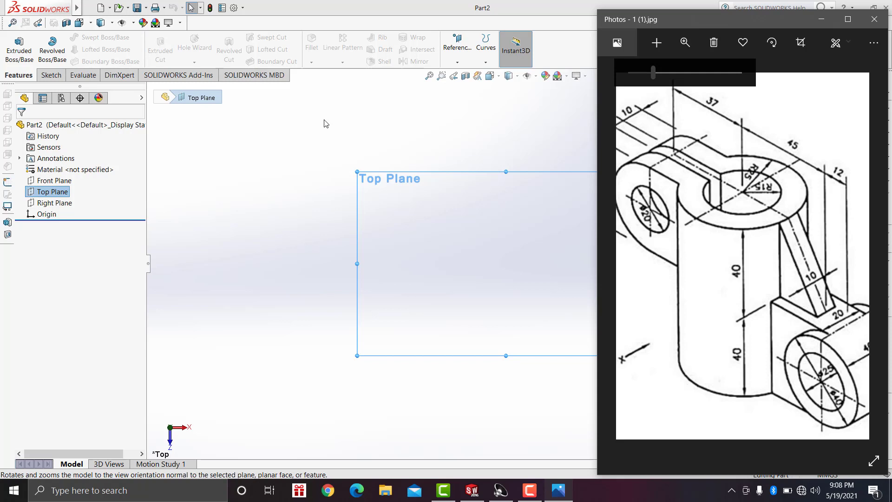
{"action": "left_click", "coordinate": [54, 75]}
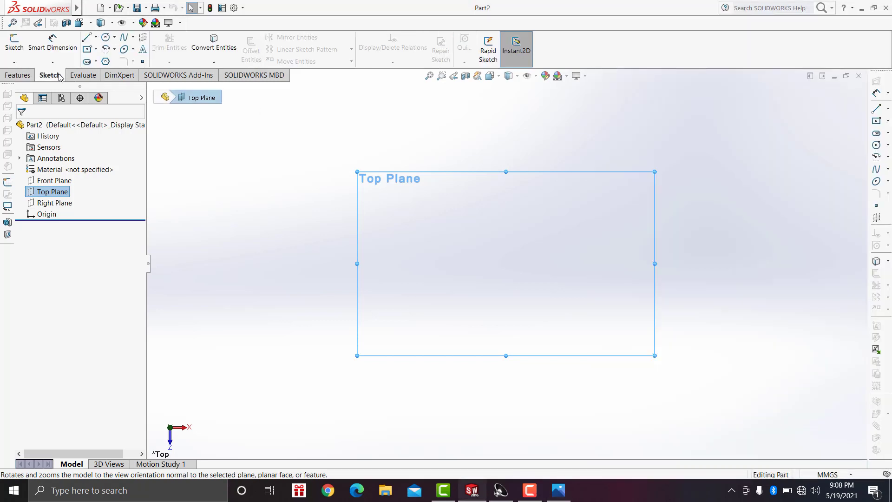
Step: Draw two concentric circles at the origin, radii about 51.55 and 21.54
{"action": "left_click", "coordinate": [104, 41]}
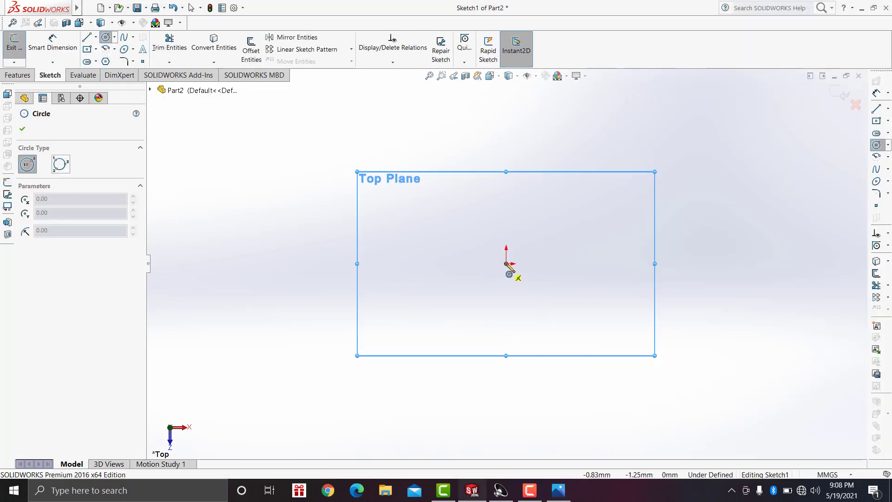
{"action": "left_click", "coordinate": [506, 263]}
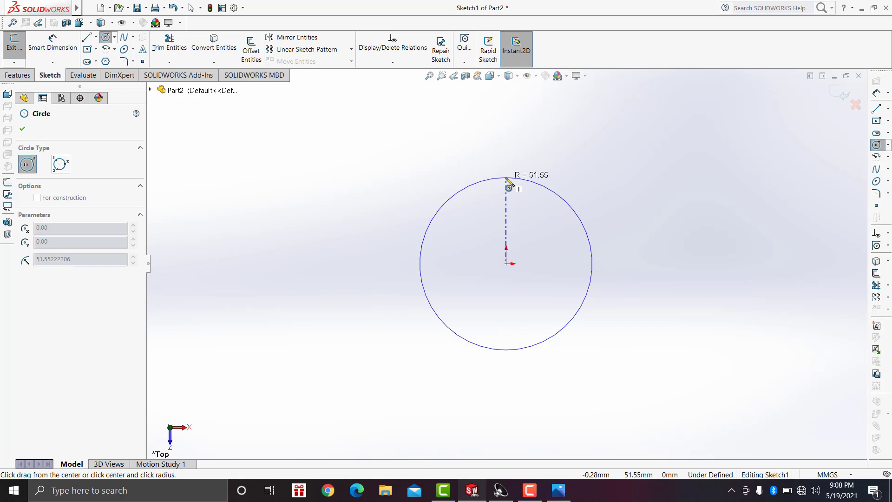
{"action": "left_click", "coordinate": [507, 178]}
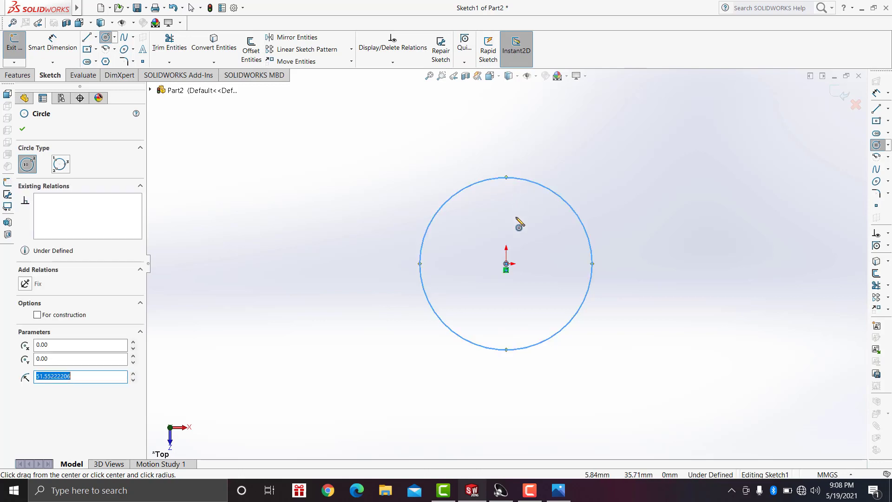
{"action": "left_click", "coordinate": [507, 264]}
{"action": "left_click", "coordinate": [506, 228]}
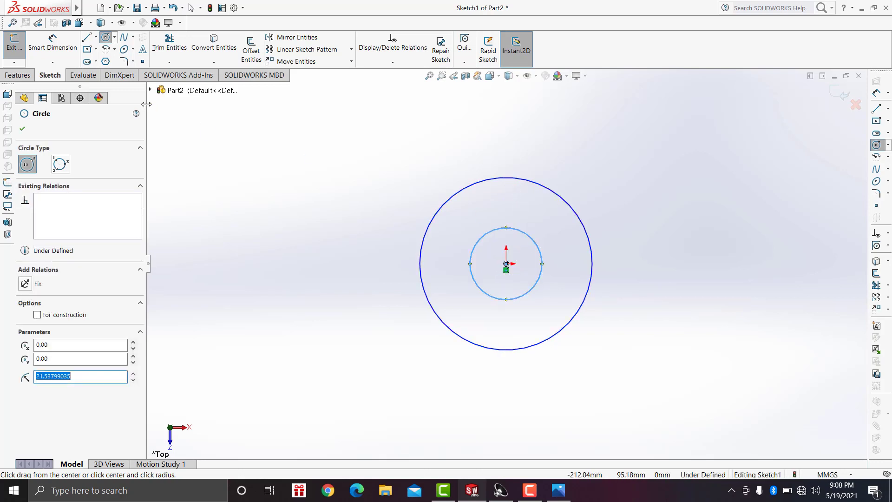
{"action": "left_click", "coordinate": [52, 44]}
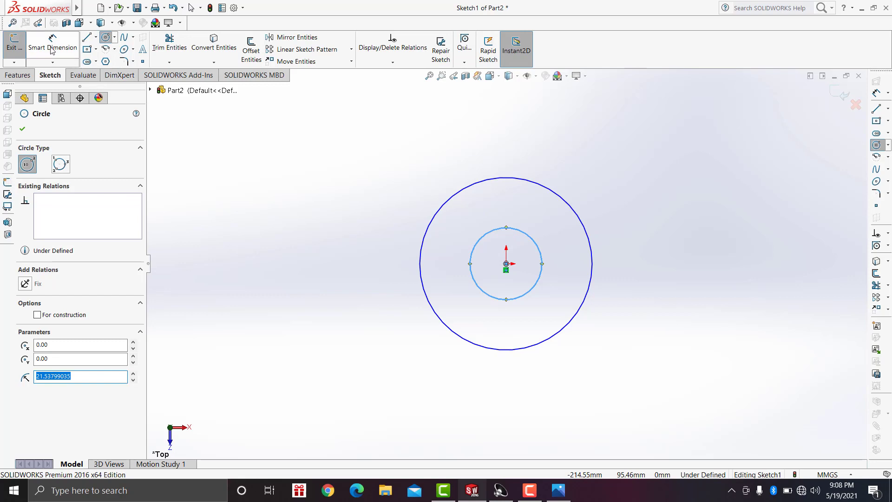
Step: Dimension the outer circle's diameter as 50 mm
{"action": "left_click", "coordinate": [425, 224]}
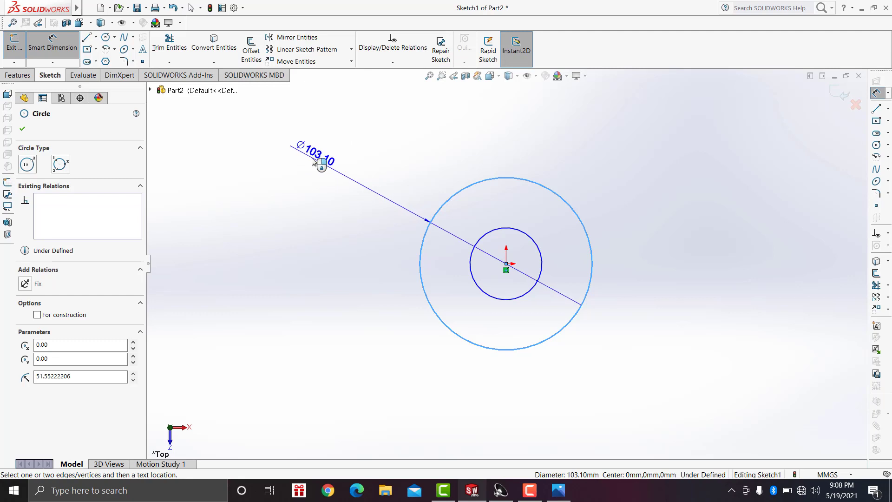
{"action": "left_click", "coordinate": [305, 160]}
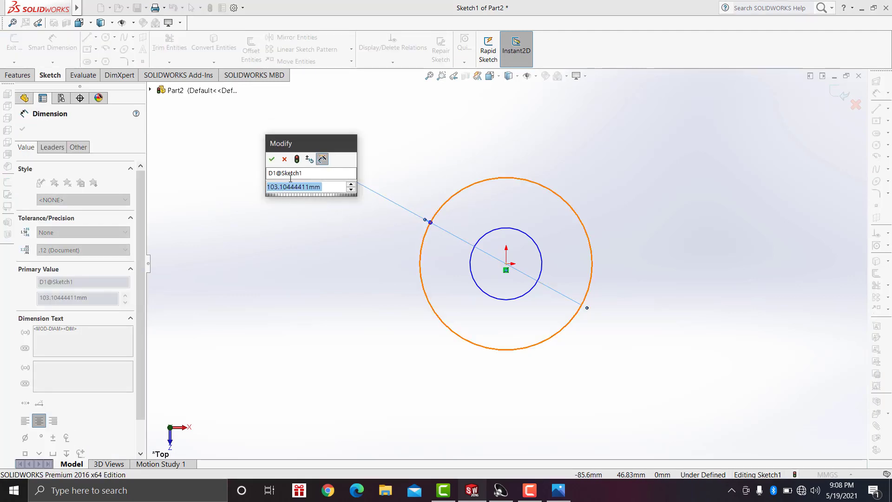
{"action": "left_click", "coordinate": [310, 173]}
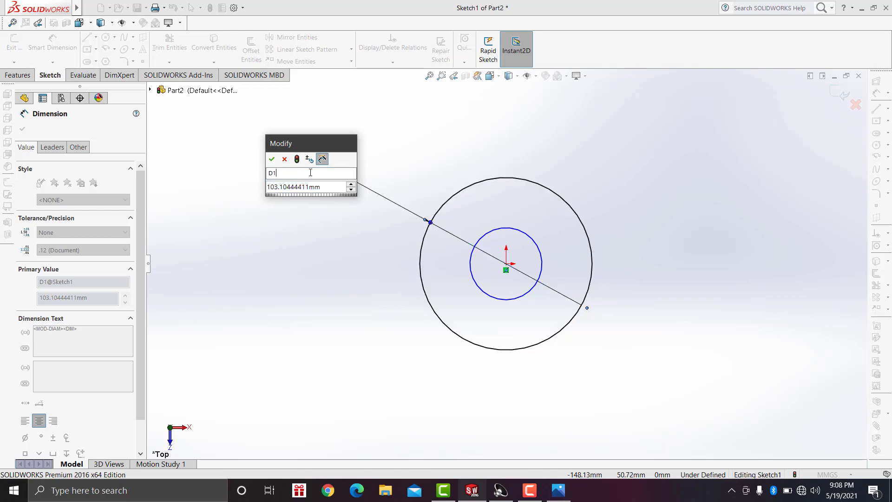
{"action": "left_click", "coordinate": [274, 175]}
{"action": "left_click", "coordinate": [559, 491]}
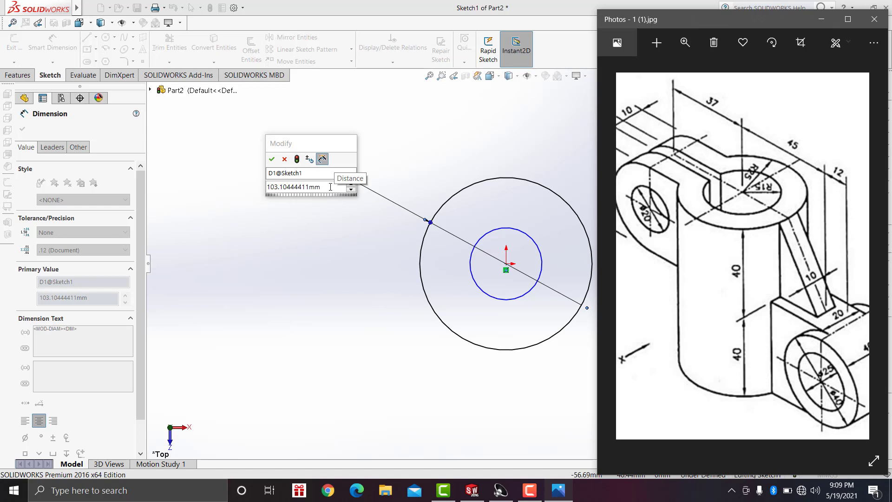
{"action": "left_click", "coordinate": [330, 187]}
{"action": "left_click_drag", "start_coordinate": [321, 187], "coordinate": [267, 187]}
{"action": "type", "text": "50"}
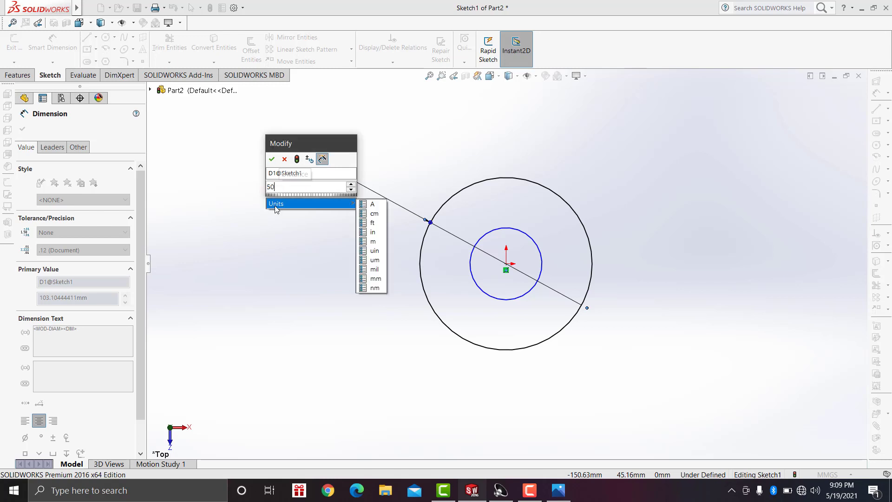
{"action": "left_click", "coordinate": [272, 159]}
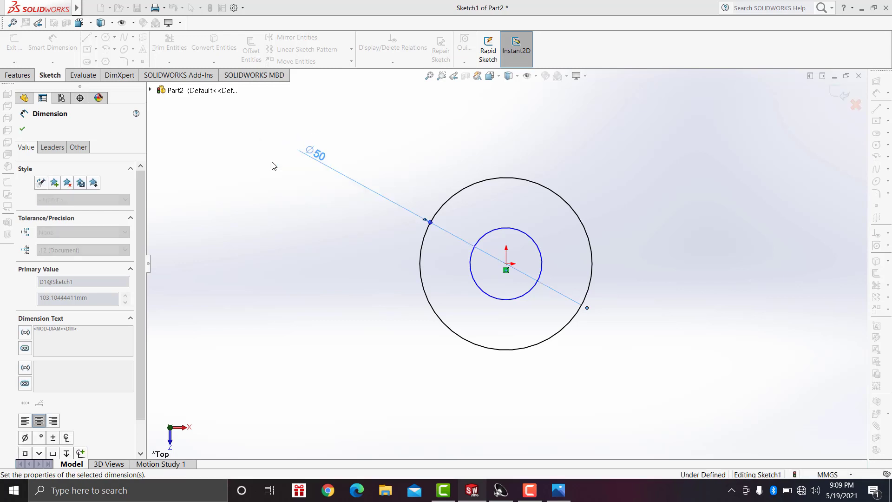
Step: Dimension the inner circle's diameter as 30 mm
{"action": "left_click", "coordinate": [459, 197]}
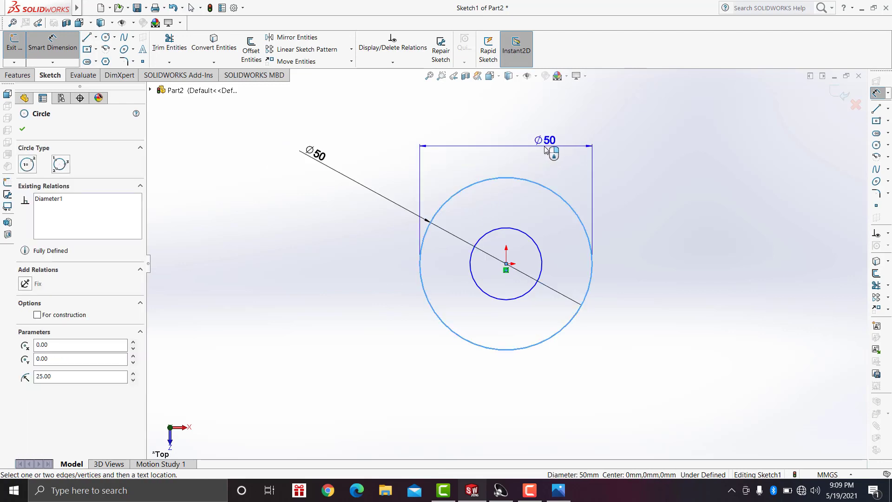
{"action": "key", "text": "Escape"}
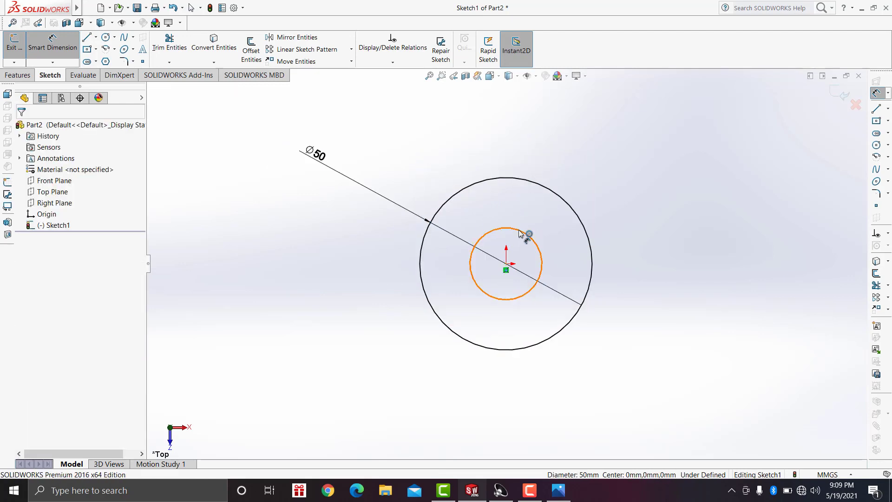
{"action": "left_click", "coordinate": [520, 234]}
{"action": "left_click", "coordinate": [548, 188]}
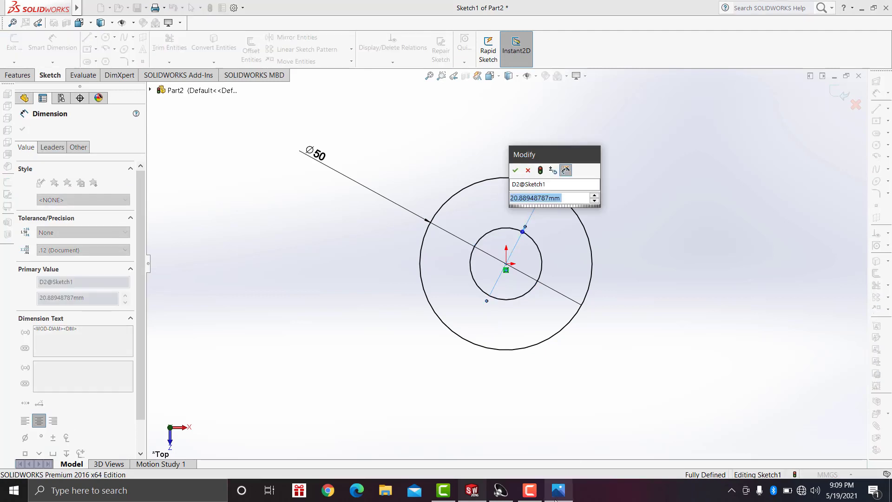
{"action": "left_click", "coordinate": [558, 496]}
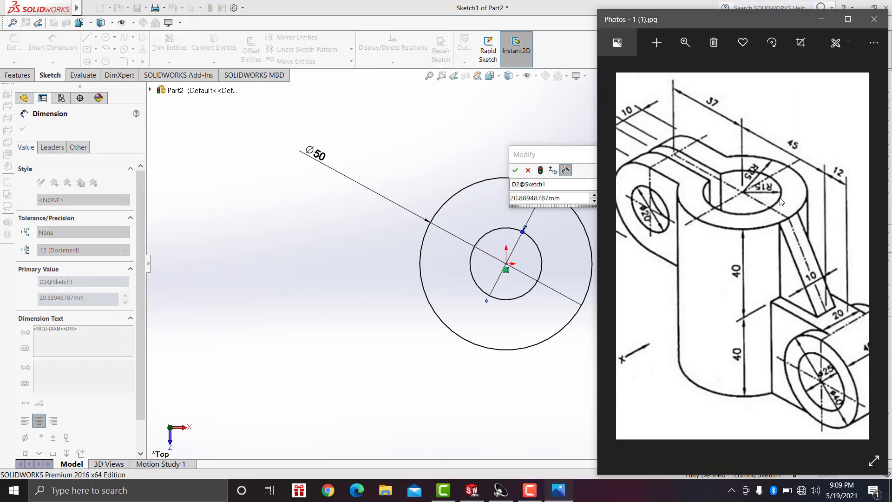
{"action": "left_click", "coordinate": [821, 19]}
{"action": "left_click", "coordinate": [566, 200]}
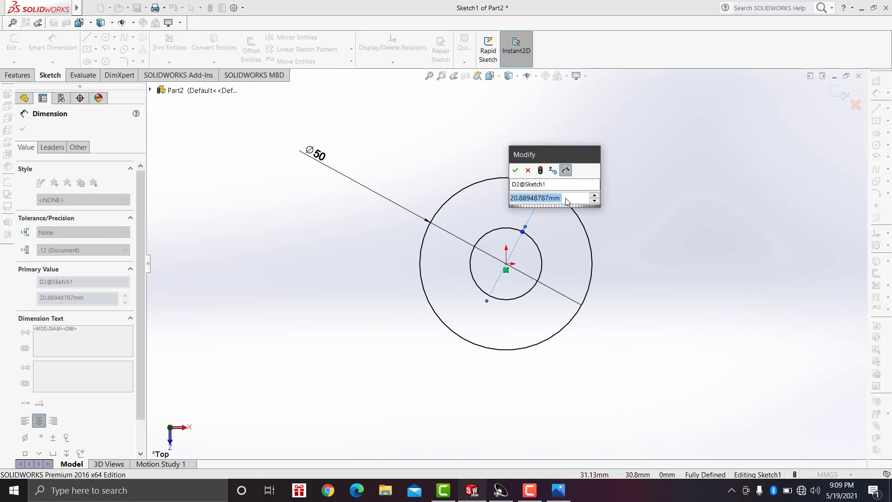
{"action": "type", "text": "3"}
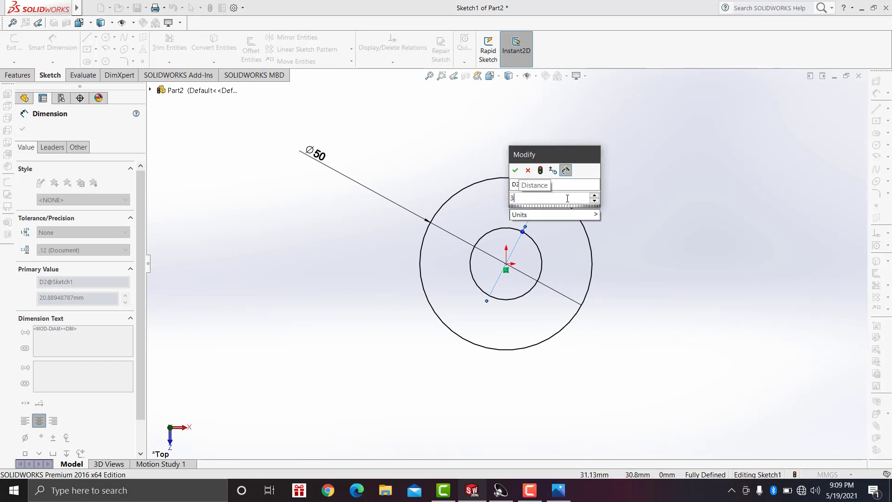
{"action": "type", "text": "0"}
{"action": "key", "text": "Return"}
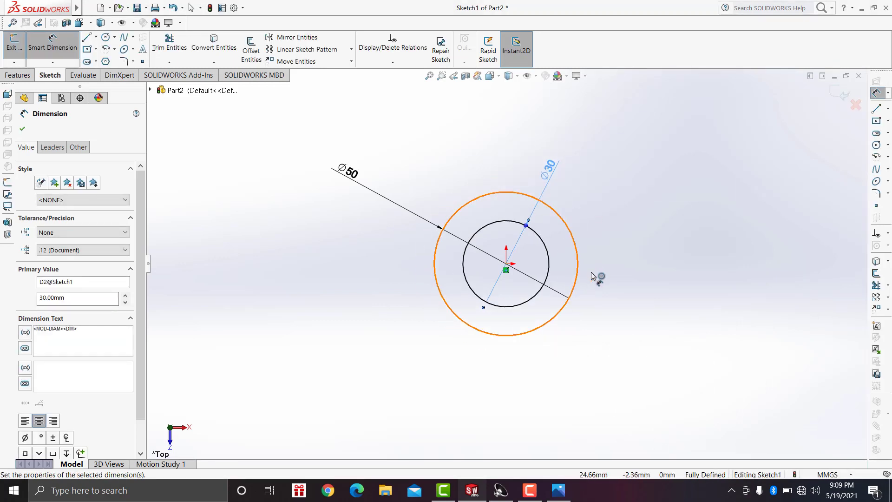
{"action": "left_click", "coordinate": [558, 490]}
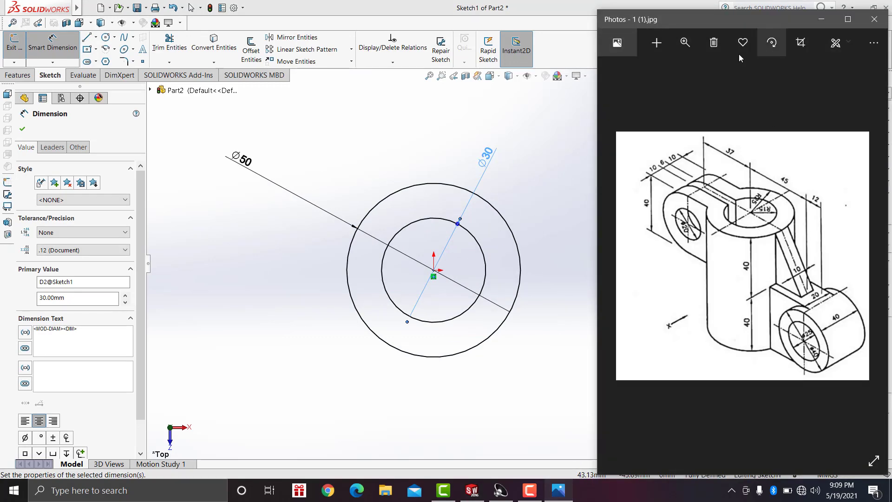
Step: Zoom into the reference drawing and pan across the boss, rib and lug dimensions
{"action": "left_click", "coordinate": [685, 42]}
{"action": "left_click", "coordinate": [649, 73]}
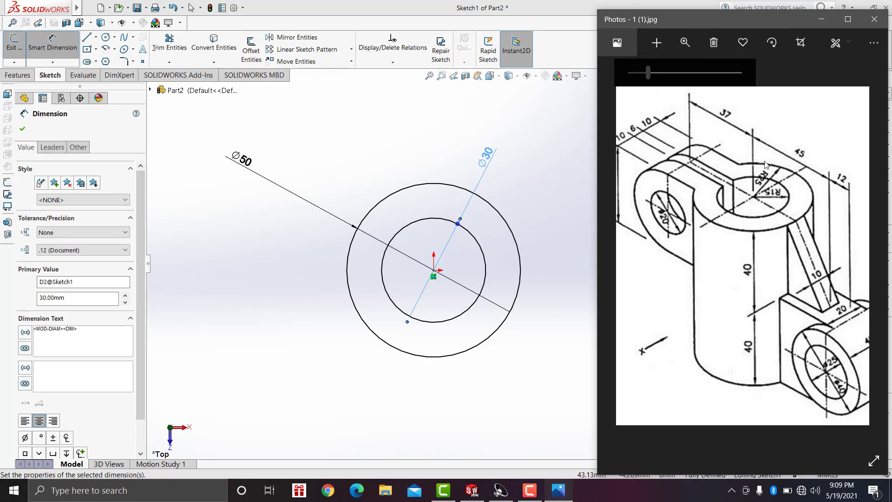
{"action": "left_click_drag", "start_coordinate": [632, 211], "coordinate": [673, 211]}
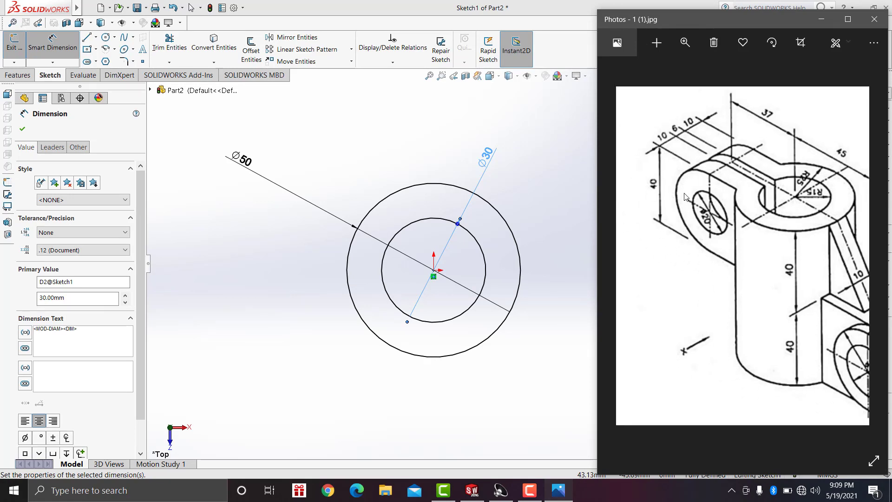
{"action": "left_click_drag", "start_coordinate": [794, 226], "coordinate": [773, 229]}
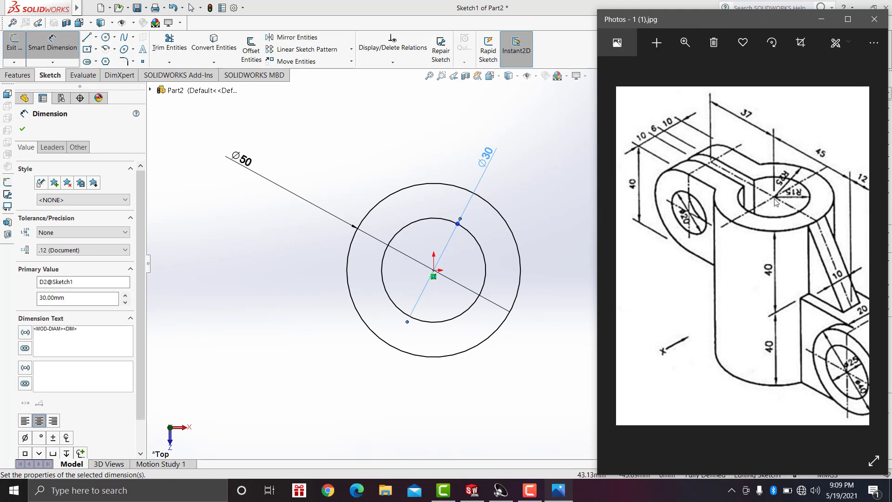
{"action": "left_click_drag", "start_coordinate": [820, 340], "coordinate": [765, 341]}
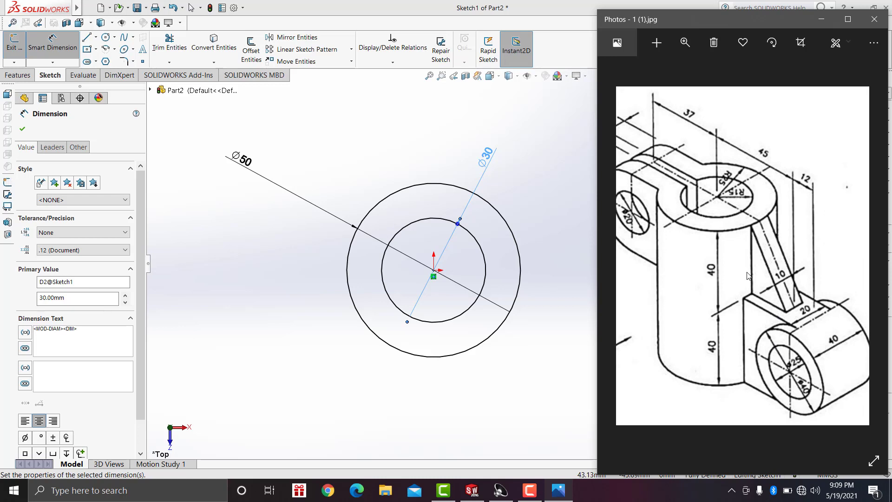
{"action": "mouse_move", "coordinate": [748, 276]}
{"action": "left_mouse_down"}
{"action": "mouse_move", "coordinate": [766, 276]}
{"action": "mouse_move", "coordinate": [755, 261]}
{"action": "left_mouse_up"}
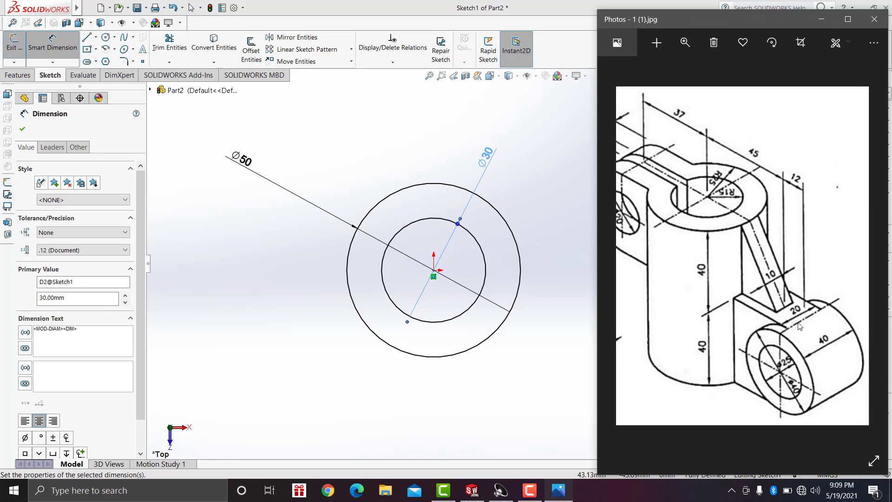
{"action": "left_click_drag", "start_coordinate": [777, 313], "coordinate": [788, 313]}
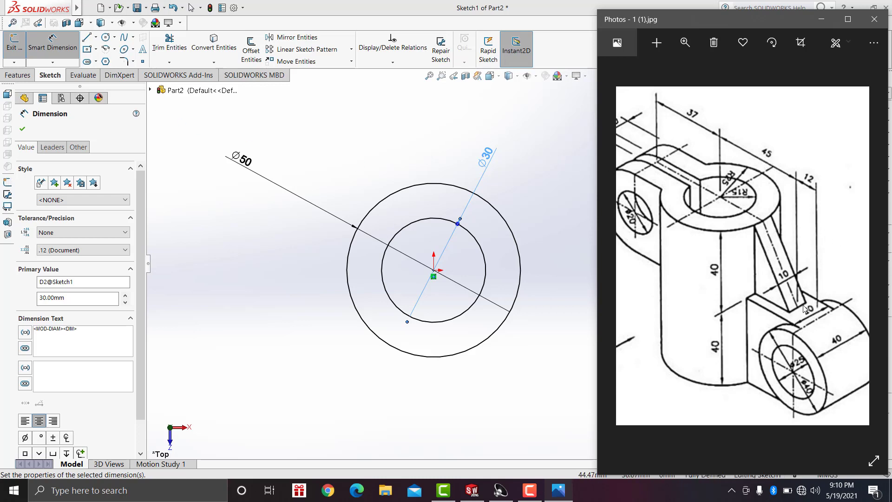
Step: Draw a Center Rectangle from the origin to a corner right of the circles
{"action": "left_click", "coordinate": [97, 51]}
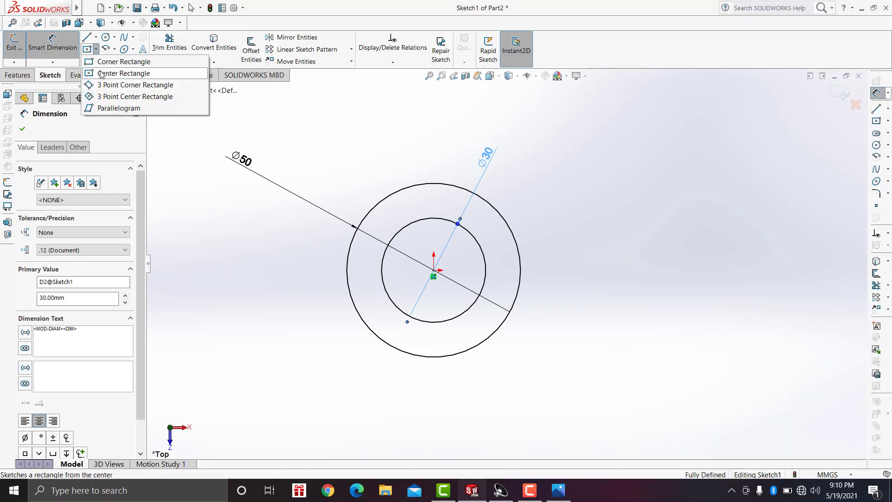
{"action": "left_click", "coordinate": [99, 66]}
{"action": "left_click", "coordinate": [96, 49]}
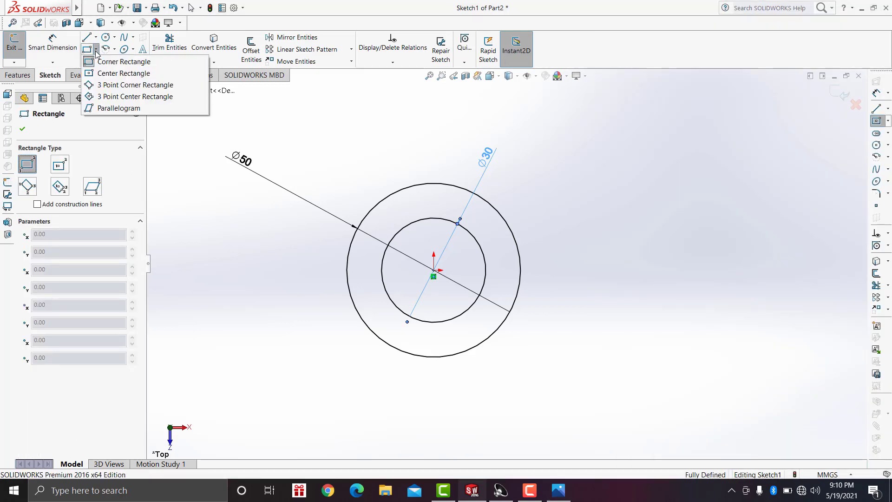
{"action": "left_click", "coordinate": [100, 73]}
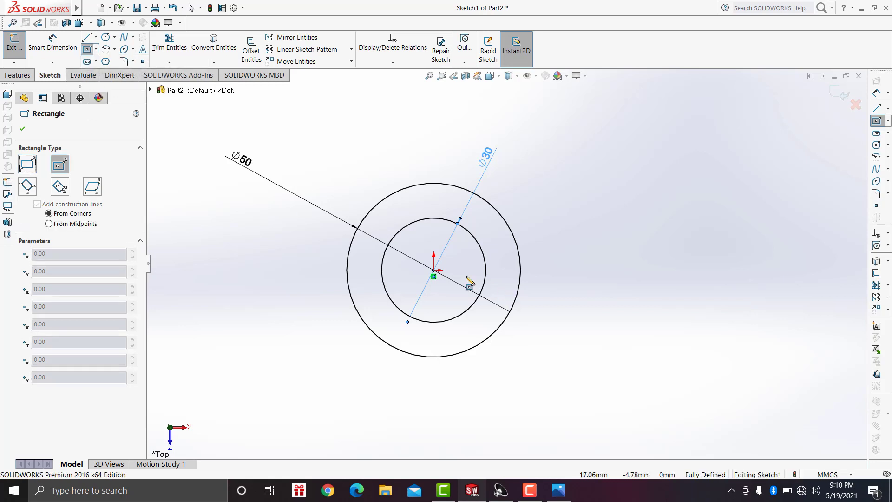
{"action": "left_click", "coordinate": [433, 274]}
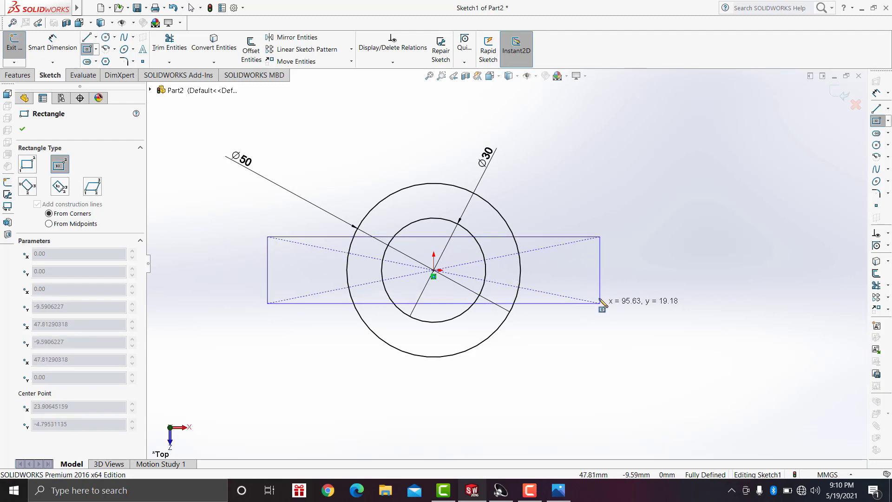
{"action": "left_click", "coordinate": [599, 297]}
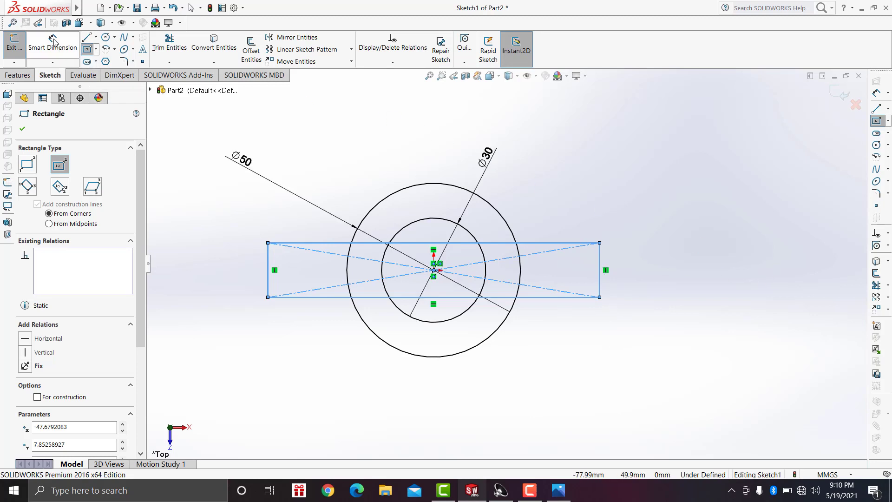
Step: Try dimensioning the rectangle's right edge to the circle centre, then recheck the reference drawing
{"action": "left_click", "coordinate": [52, 46]}
{"action": "left_click", "coordinate": [601, 254]}
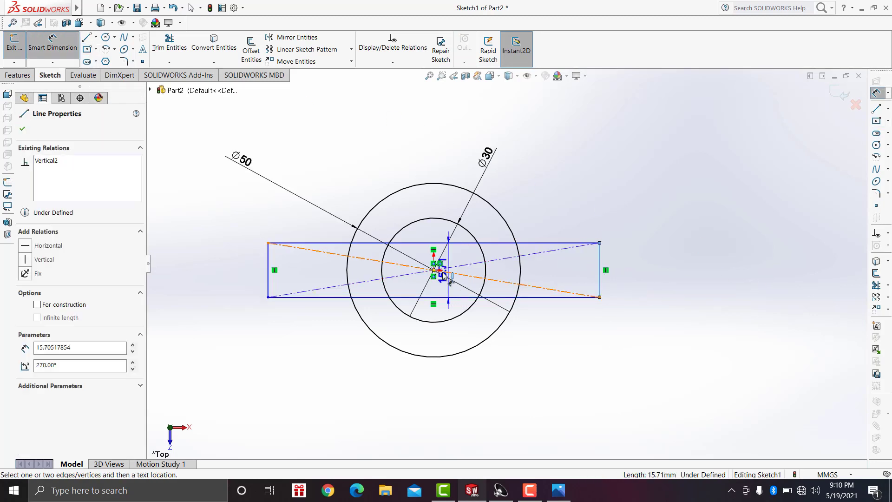
{"action": "left_click", "coordinate": [434, 270]}
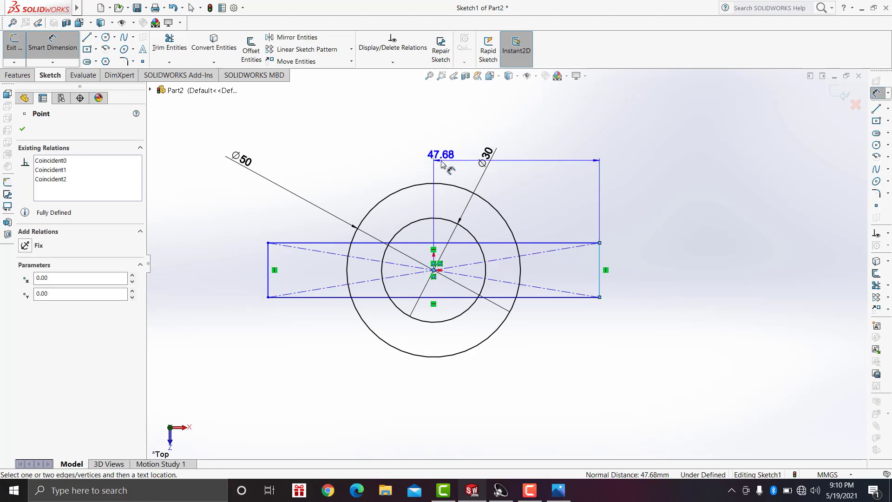
{"action": "left_click", "coordinate": [494, 124]}
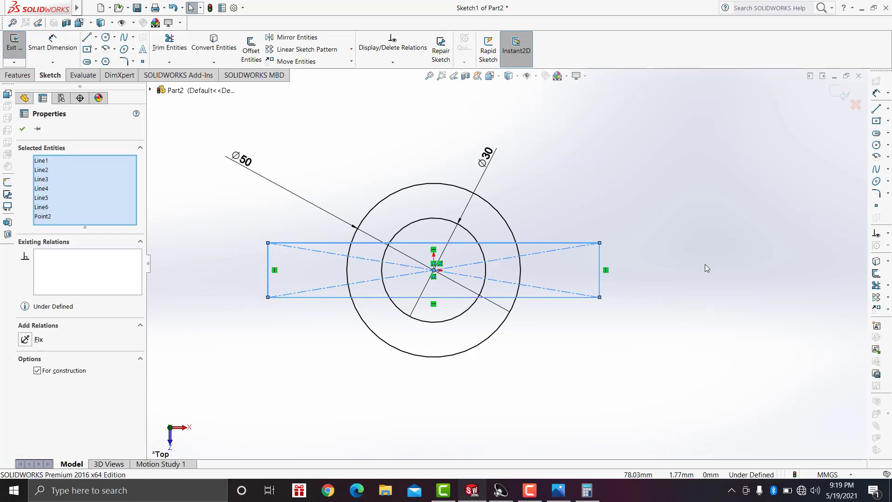
{"action": "left_click", "coordinate": [21, 130]}
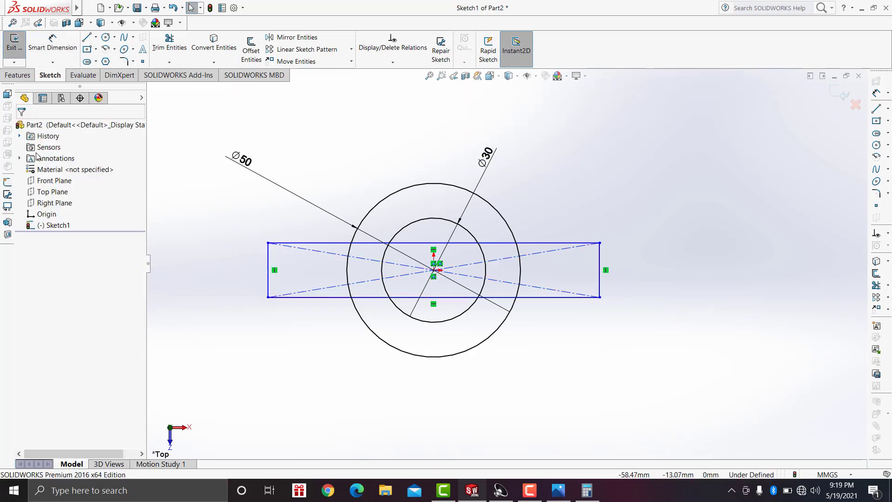
{"action": "left_click", "coordinate": [559, 489]}
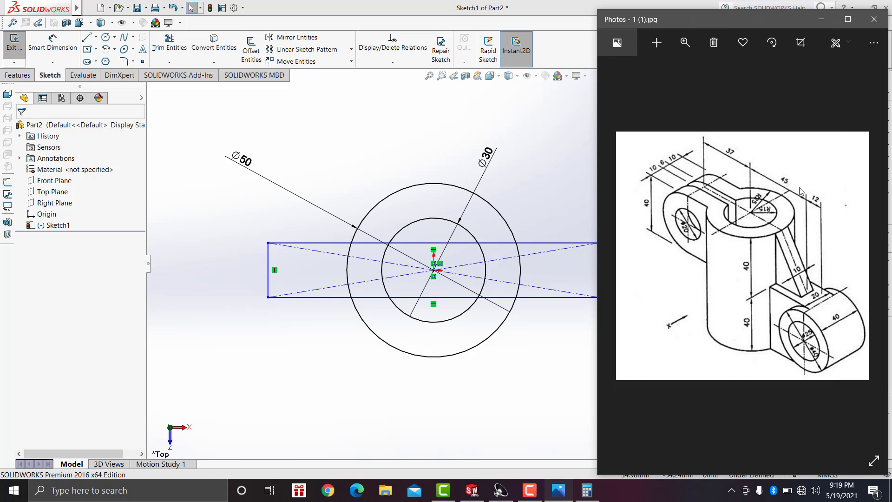
{"action": "left_click", "coordinate": [528, 360]}
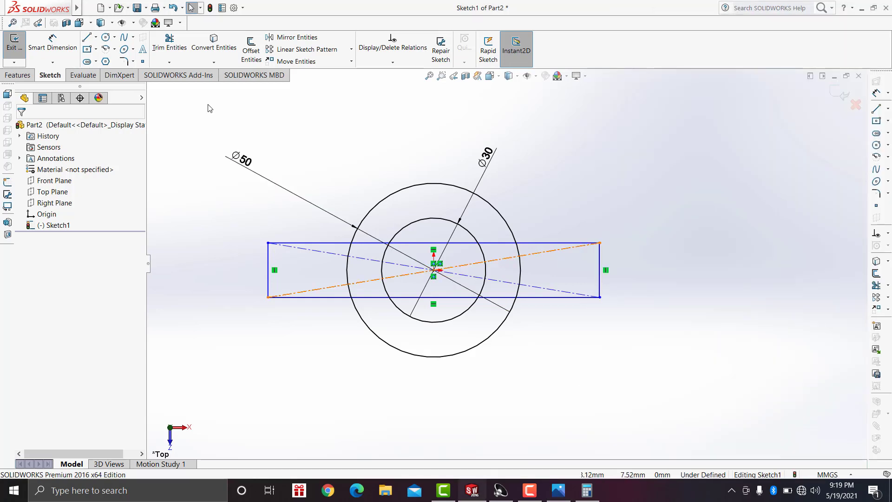
Step: Dimension the rectangle's top-right corner 57 mm horizontally from the circle centre
{"action": "left_click", "coordinate": [58, 43]}
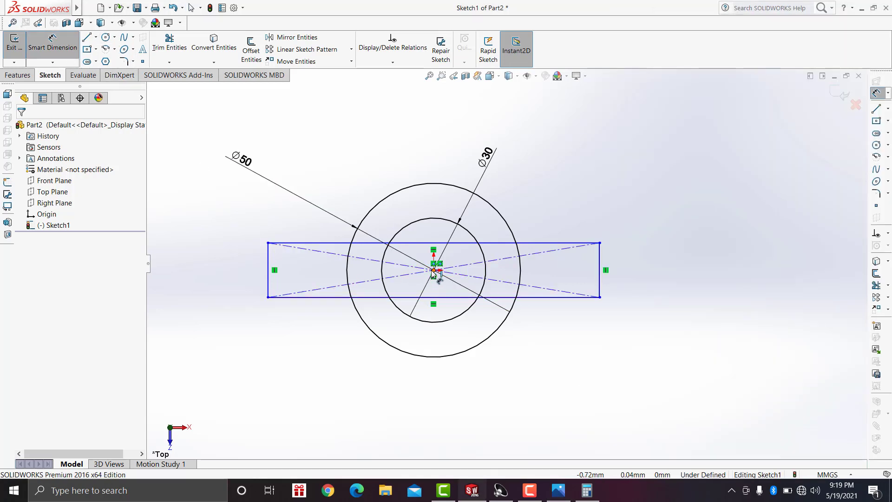
{"action": "left_click", "coordinate": [433, 271]}
{"action": "left_click", "coordinate": [600, 243]}
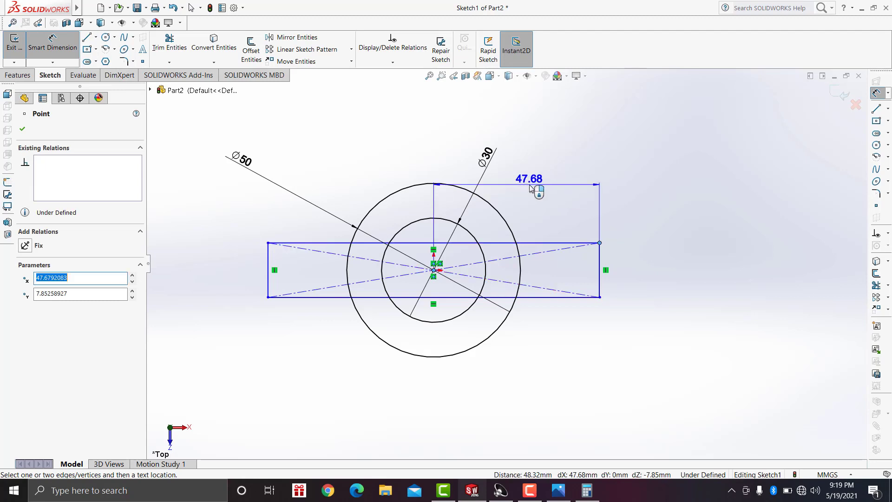
{"action": "left_click", "coordinate": [529, 186]}
{"action": "type", "text": "57"}
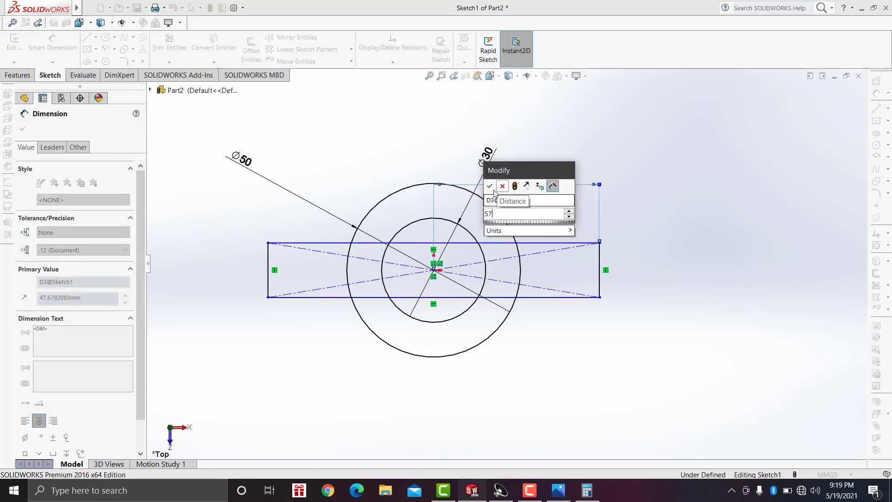
{"action": "left_click", "coordinate": [490, 185]}
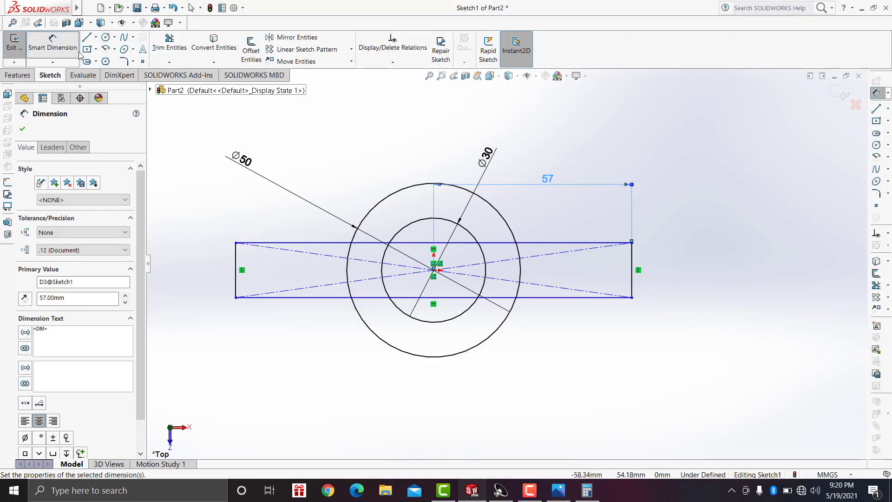
Step: Set the rectangle's right edge height to 20 mm
{"action": "left_click", "coordinate": [77, 53]}
{"action": "left_click", "coordinate": [632, 271]}
{"action": "left_click", "coordinate": [707, 262]}
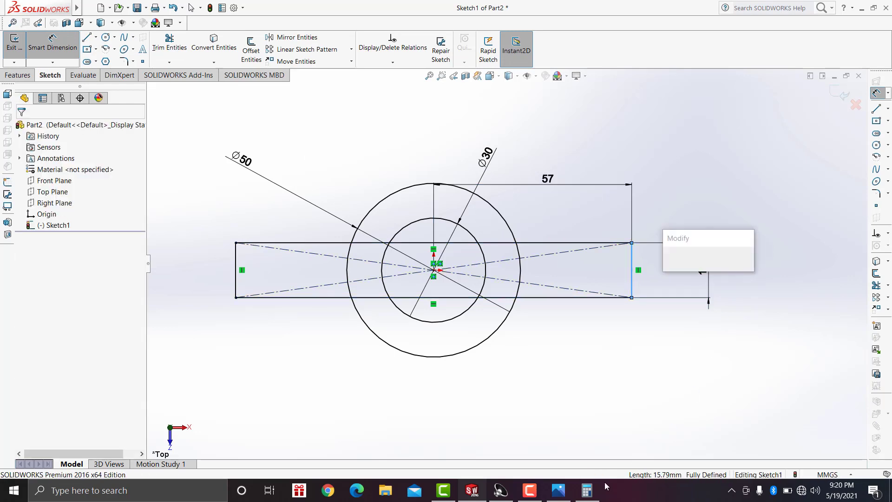
{"action": "left_click", "coordinate": [558, 491]}
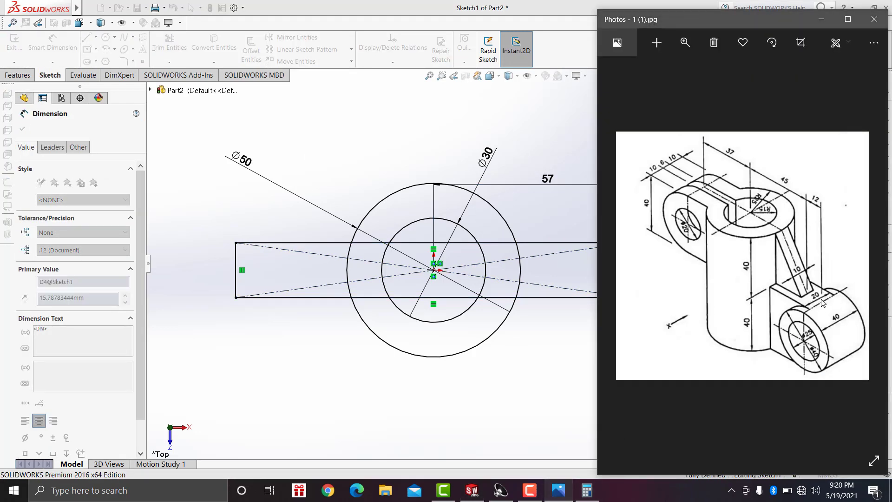
{"action": "left_click", "coordinate": [814, 22]}
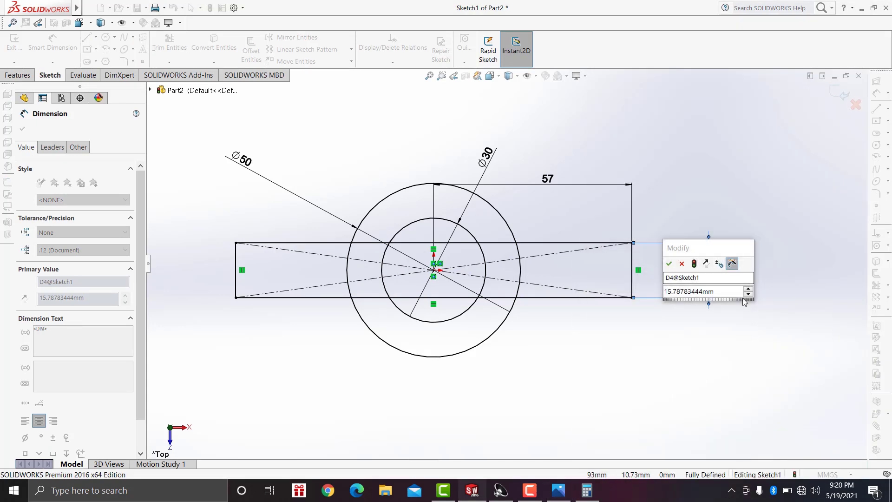
{"action": "type", "text": "20"}
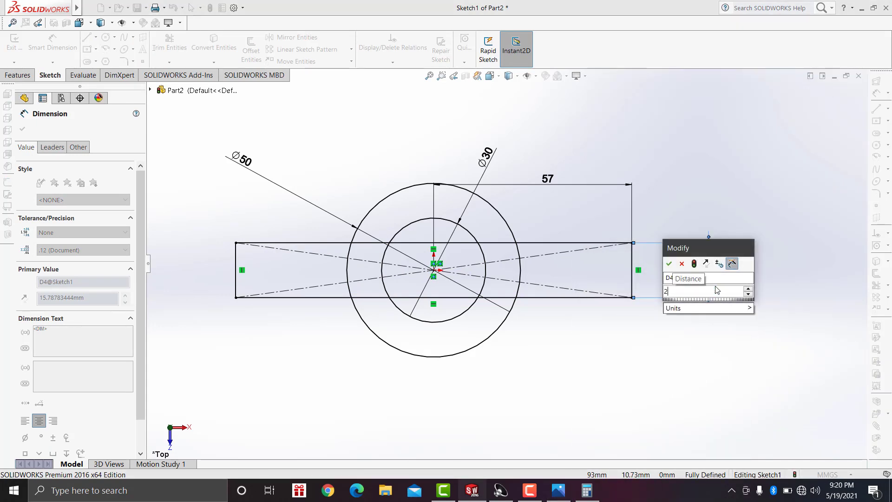
{"action": "key", "text": "Return"}
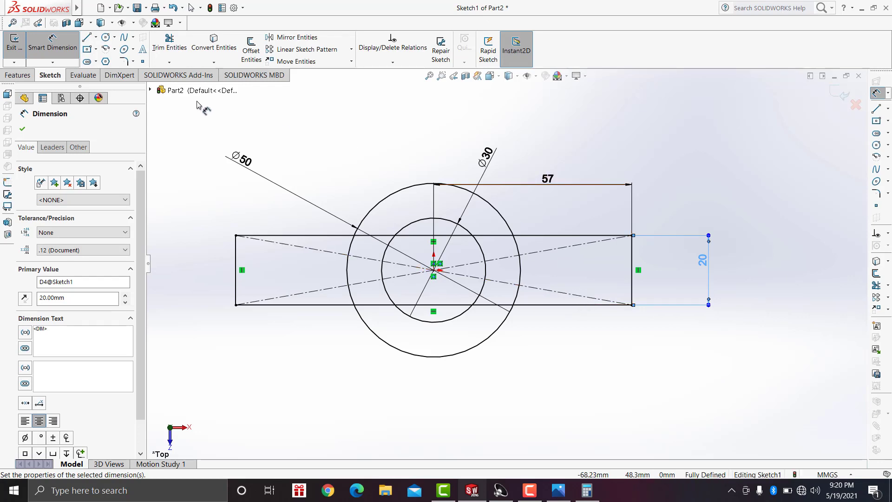
Step: Trim away the overlapping rectangle edges and circle arc inside the outline
{"action": "left_click", "coordinate": [170, 42]}
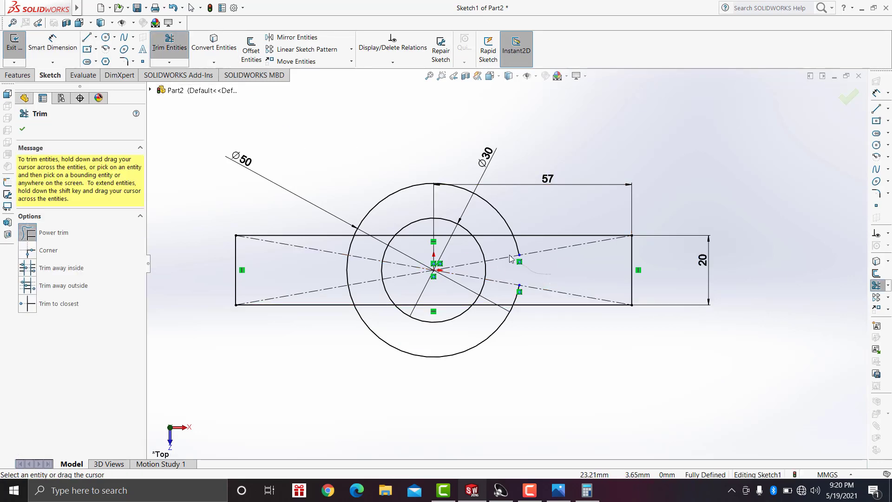
{"action": "mouse_move", "coordinate": [535, 263]}
{"action": "left_mouse_down"}
{"action": "mouse_move", "coordinate": [529, 290]}
{"action": "mouse_move", "coordinate": [517, 246]}
{"action": "left_mouse_up"}
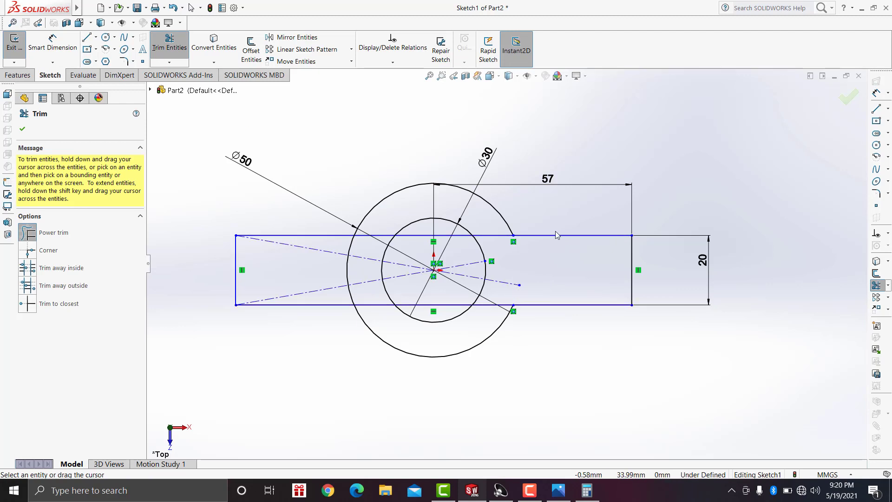
{"action": "left_click_drag", "start_coordinate": [490, 324], "coordinate": [491, 235]}
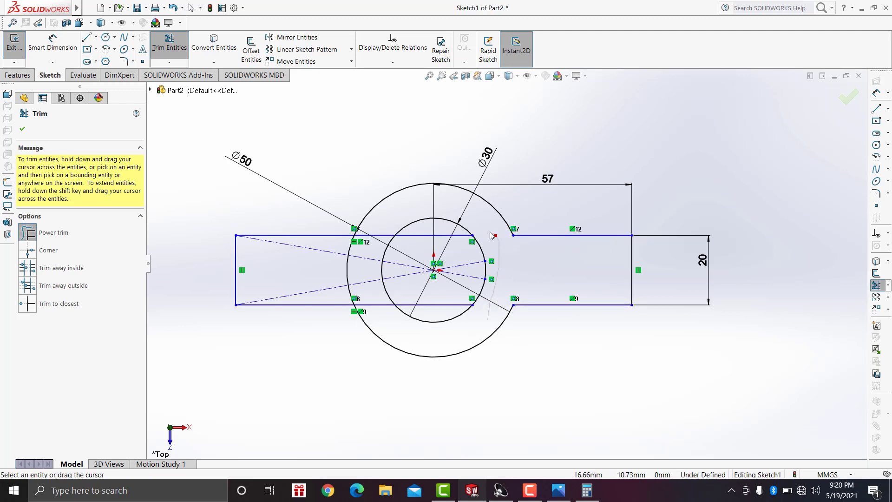
{"action": "left_click", "coordinate": [22, 129]}
Step: Delete the leftover left-side lines and the inner circle with its dimension
{"action": "left_click_drag", "start_coordinate": [332, 374], "coordinate": [221, 195]}
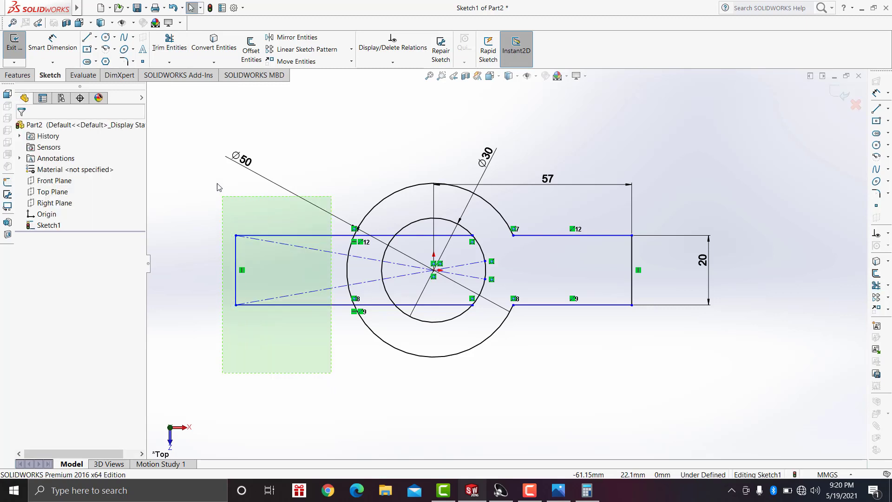
{"action": "right_click", "coordinate": [228, 220]}
{"action": "left_click", "coordinate": [248, 356]}
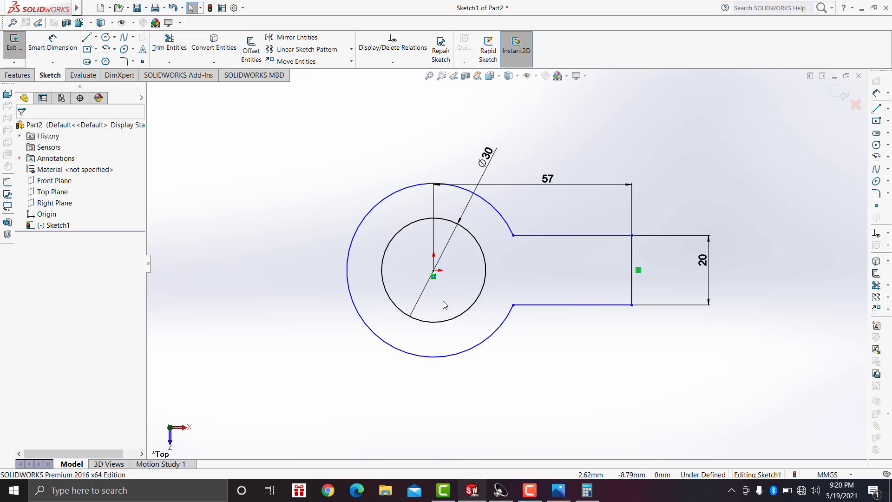
{"action": "right_click", "coordinate": [482, 249]}
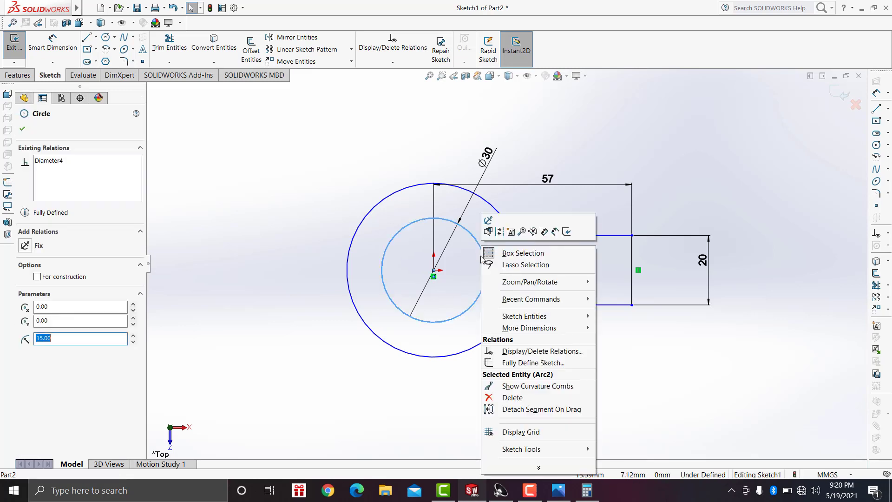
{"action": "left_click", "coordinate": [506, 399]}
{"action": "left_click", "coordinate": [386, 248]}
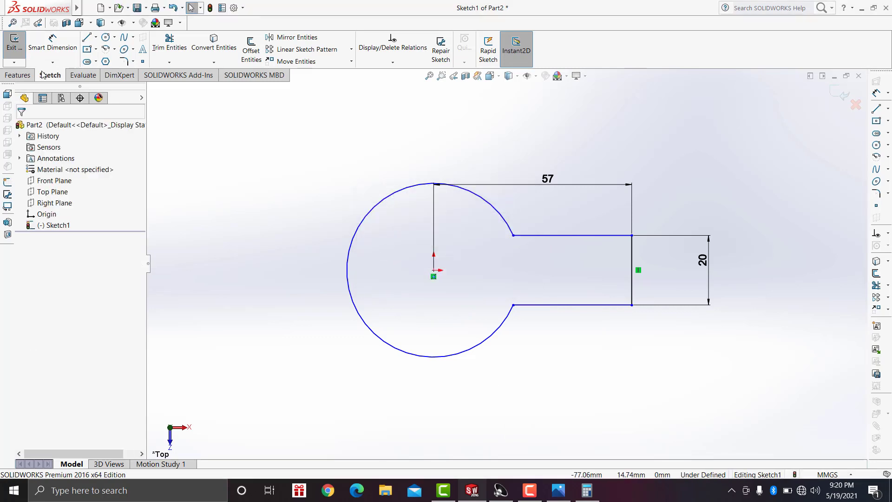
Step: Extrude Sketch1 as a Blind boss 40 mm deep
{"action": "left_click", "coordinate": [19, 76]}
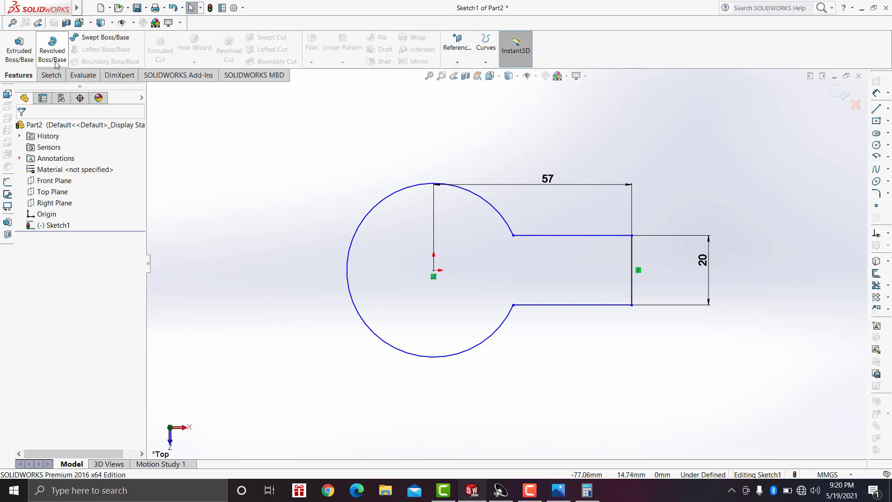
{"action": "left_click", "coordinate": [19, 50]}
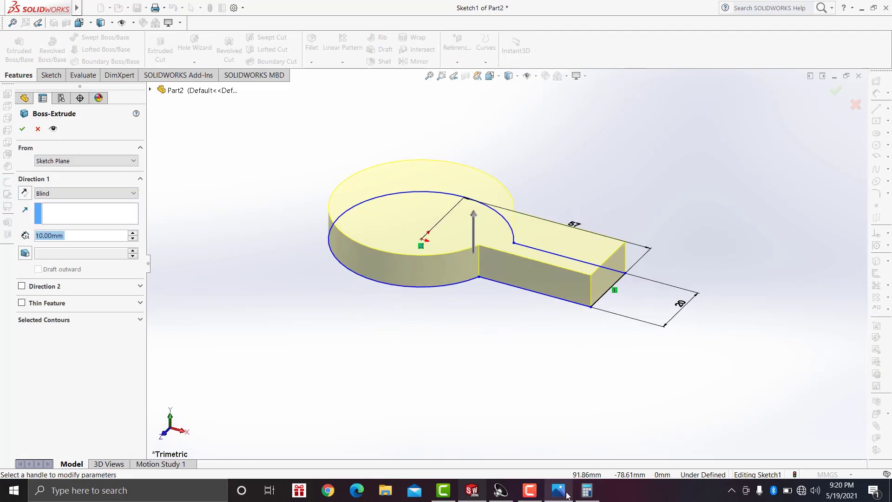
{"action": "left_click", "coordinate": [558, 491]}
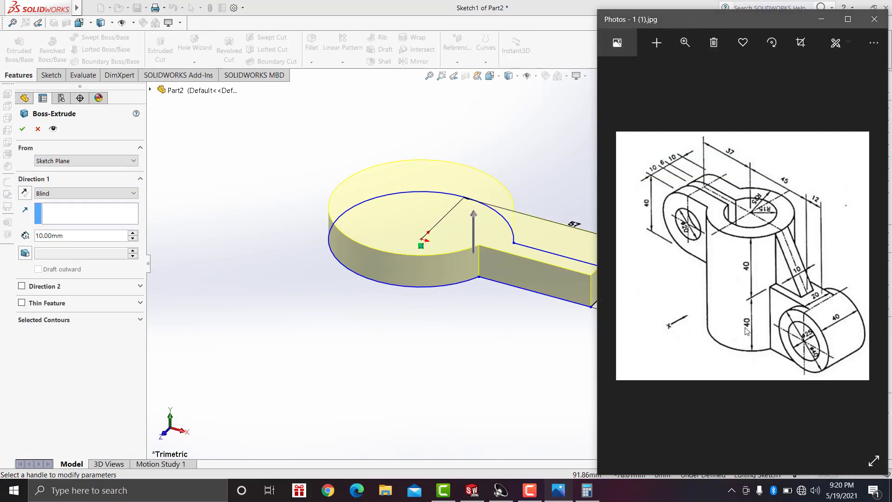
{"action": "left_click", "coordinate": [67, 237]}
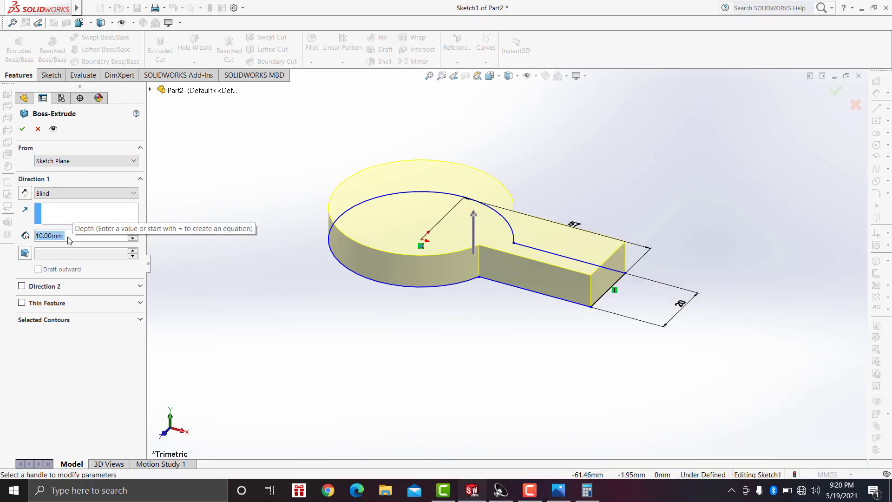
{"action": "type", "text": "40"}
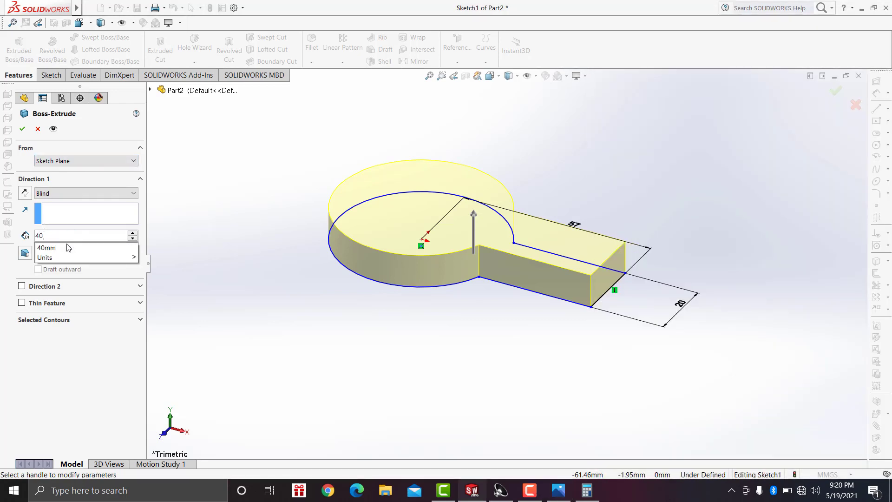
{"action": "left_click", "coordinate": [58, 249]}
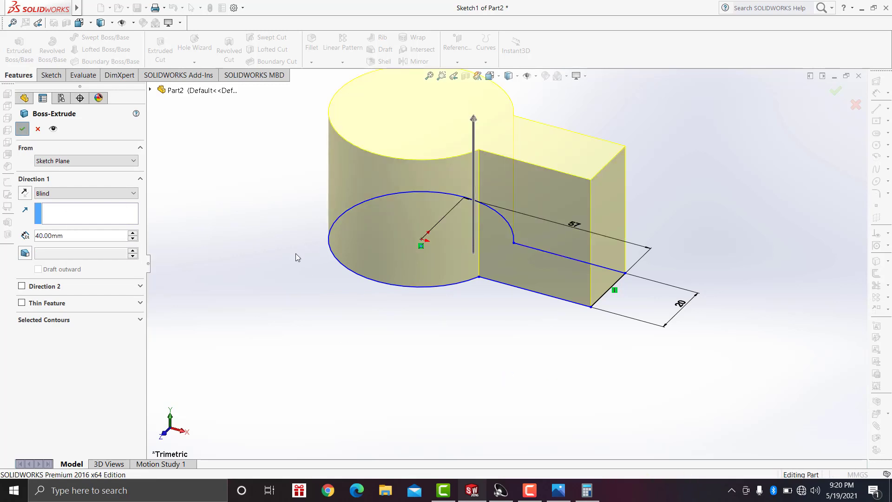
{"action": "key", "text": "Return"}
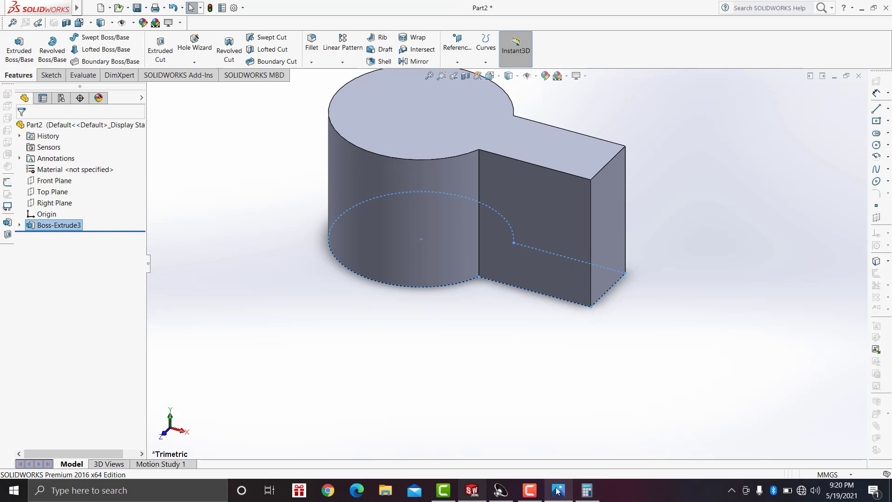
Step: Select the arm's flat side face and turn the view Normal To it
{"action": "left_click", "coordinate": [559, 490]}
{"action": "left_click", "coordinate": [475, 310]}
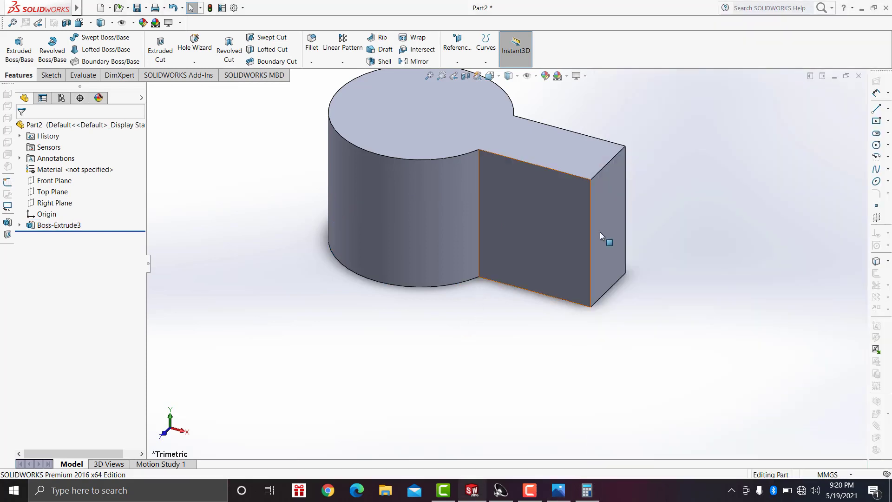
{"action": "left_click", "coordinate": [576, 210]}
{"action": "left_click", "coordinate": [685, 213]}
{"action": "left_click", "coordinate": [563, 249]}
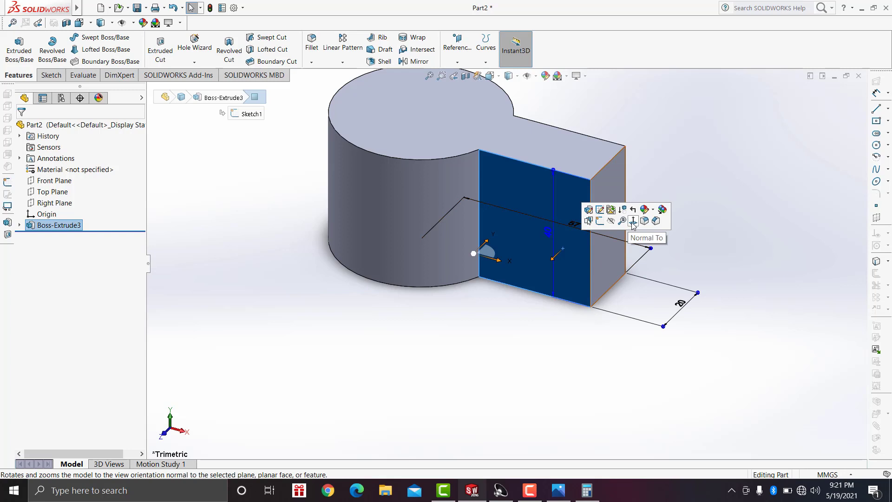
{"action": "left_click", "coordinate": [632, 221]}
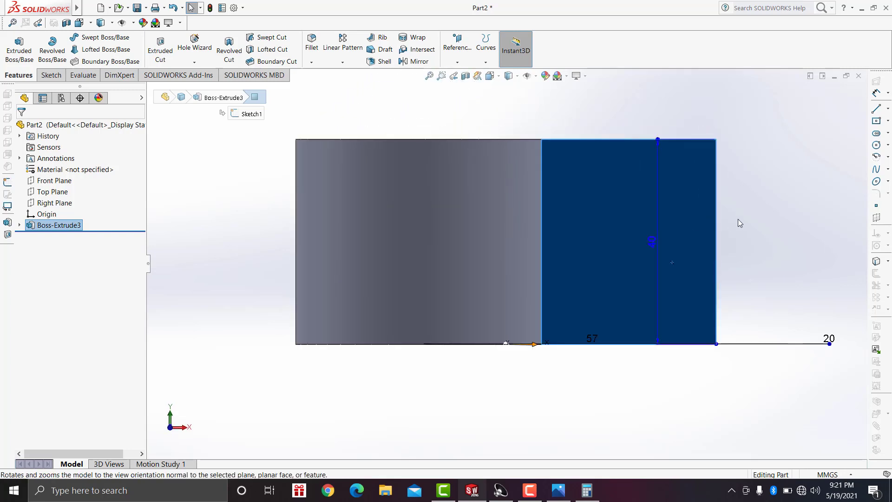
Step: Sketch a radius-20 circle on that face, centred on its right edge
{"action": "left_click", "coordinate": [52, 75]}
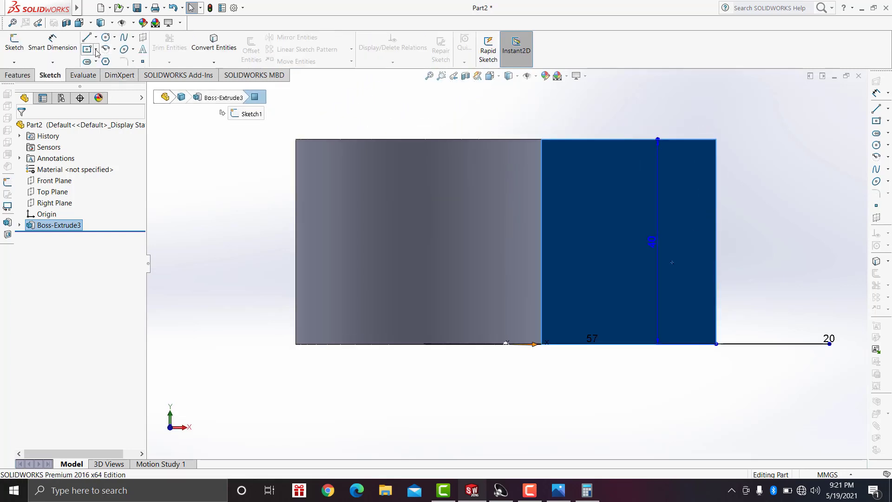
{"action": "left_click", "coordinate": [106, 37]}
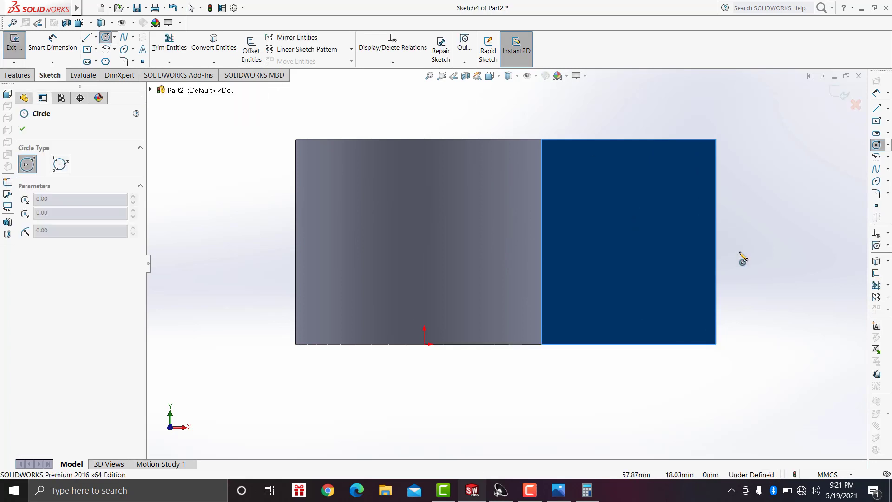
{"action": "left_click", "coordinate": [716, 242]}
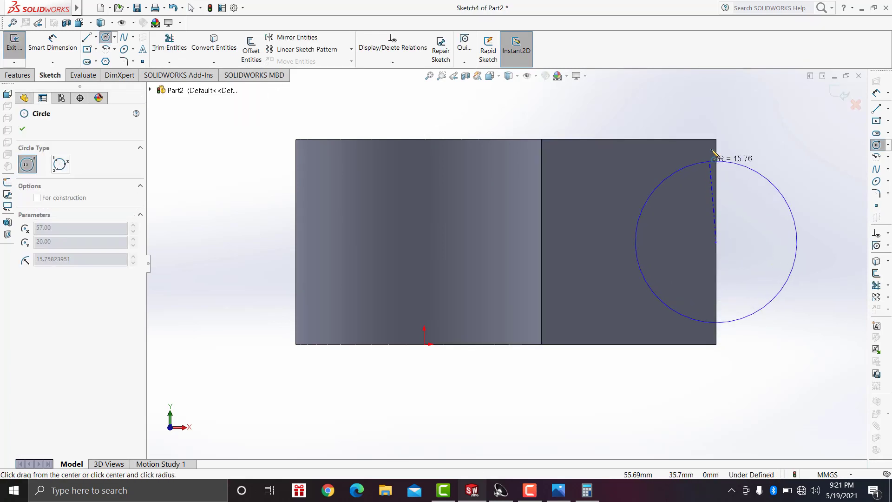
{"action": "left_click", "coordinate": [716, 139]}
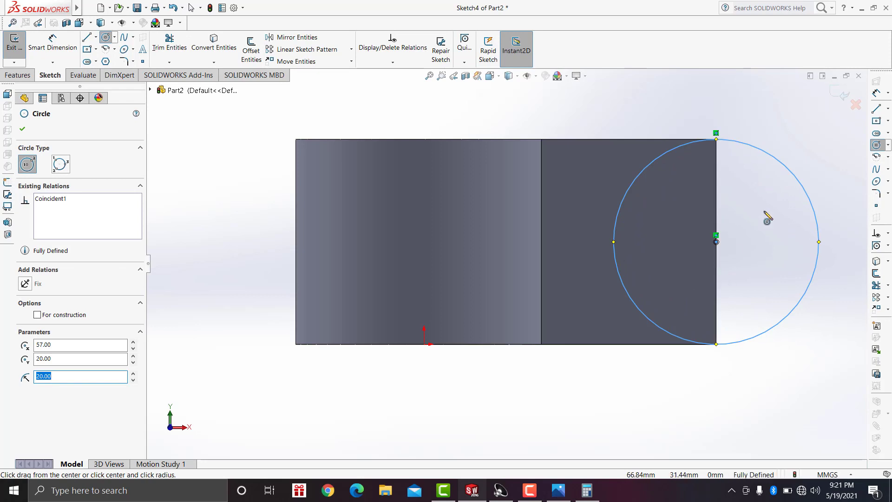
{"action": "left_click", "coordinate": [21, 130]}
{"action": "left_click", "coordinate": [16, 46]}
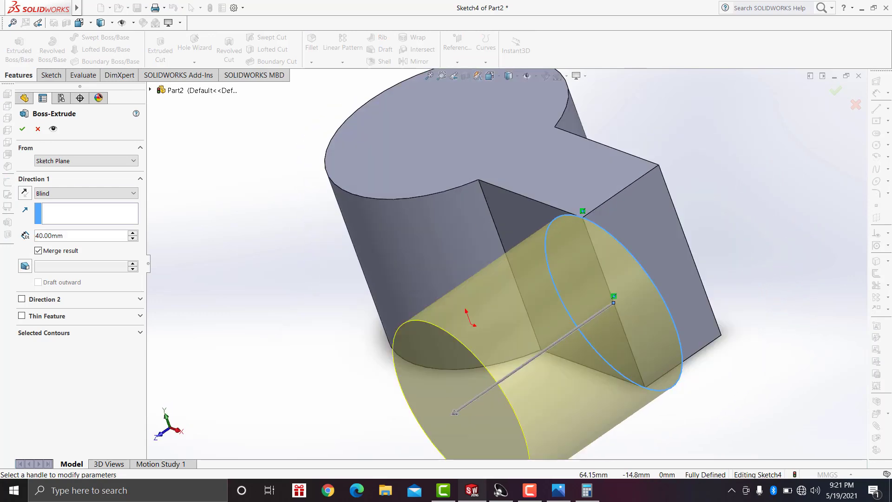
Step: Extrude the lug circle 10 mm in Direction 1 and 30 mm in Direction 2, merged
{"action": "left_click", "coordinate": [558, 490]}
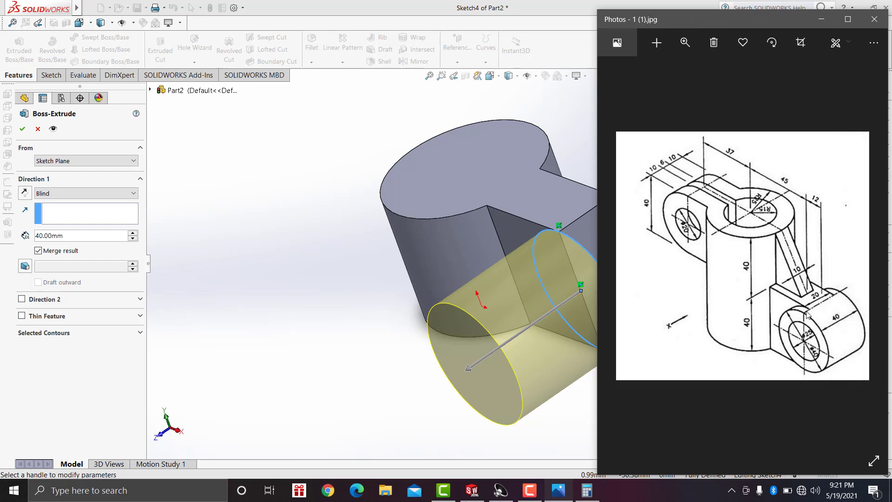
{"action": "mouse_move", "coordinate": [860, 255]}
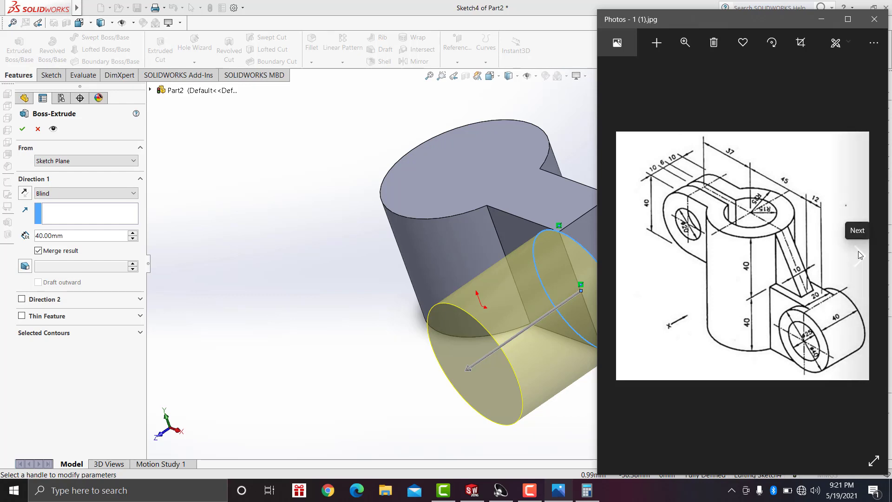
{"action": "left_click", "coordinate": [68, 238]}
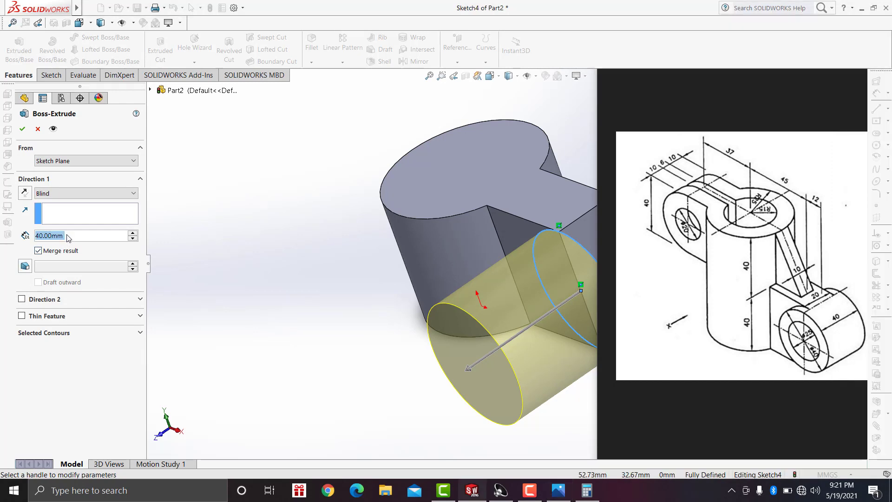
{"action": "type", "text": "10"}
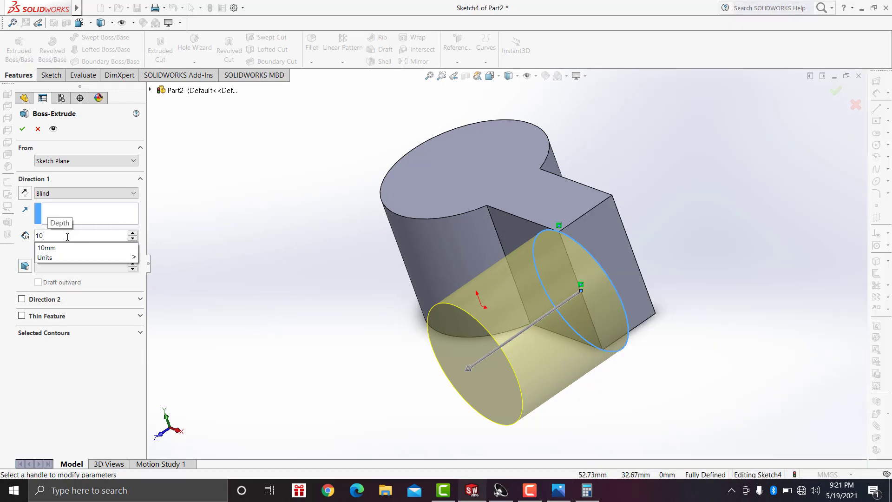
{"action": "mouse_move", "coordinate": [83, 258]}
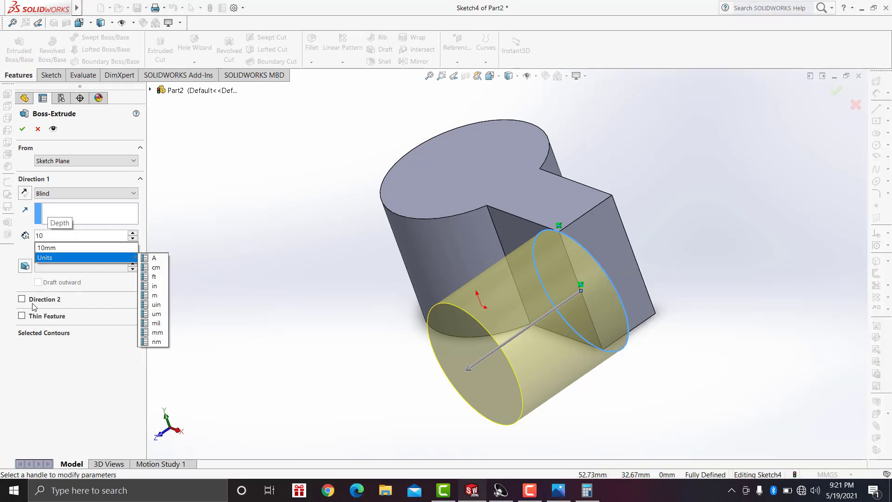
{"action": "key", "text": "Return"}
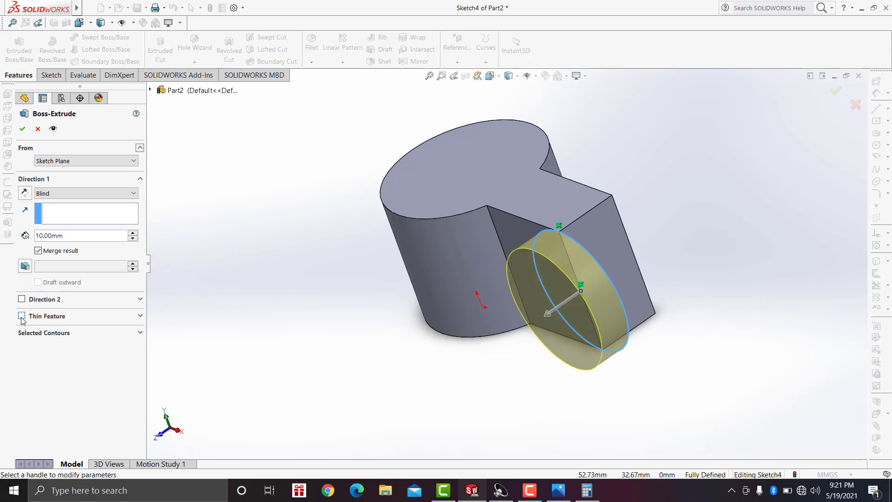
{"action": "left_click", "coordinate": [21, 317]}
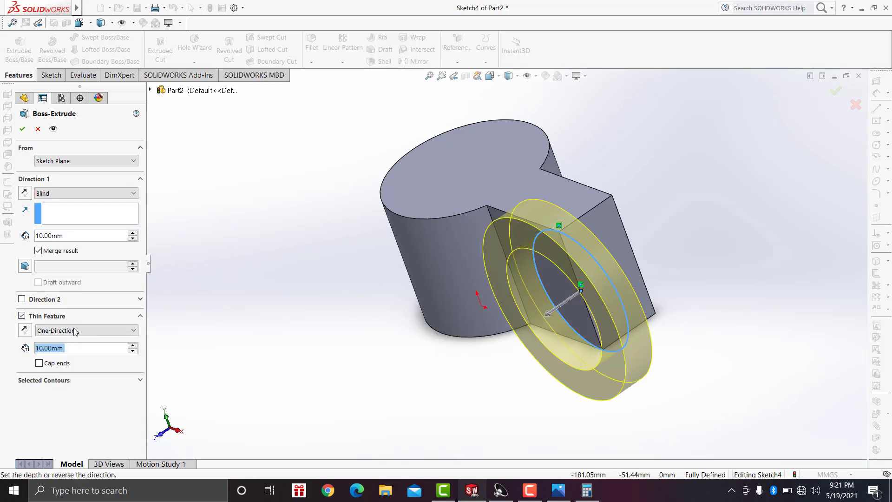
{"action": "left_click", "coordinate": [22, 317]}
{"action": "left_click", "coordinate": [21, 299]}
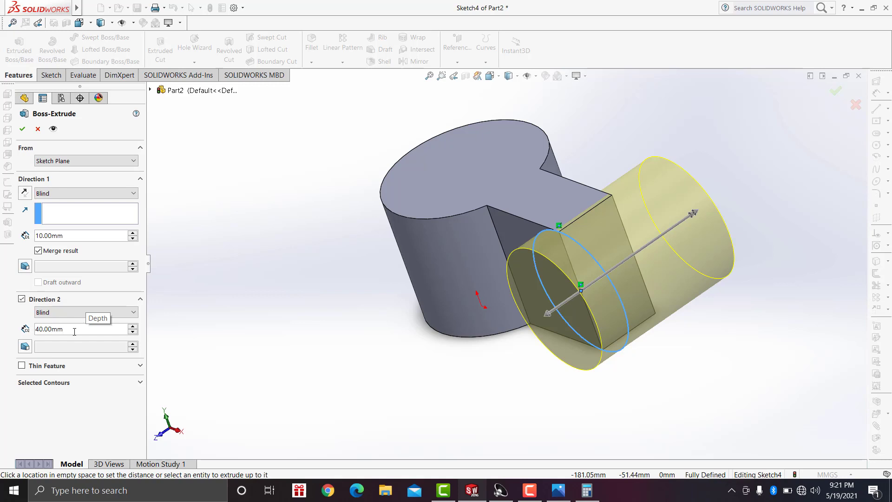
{"action": "type", "text": "3"}
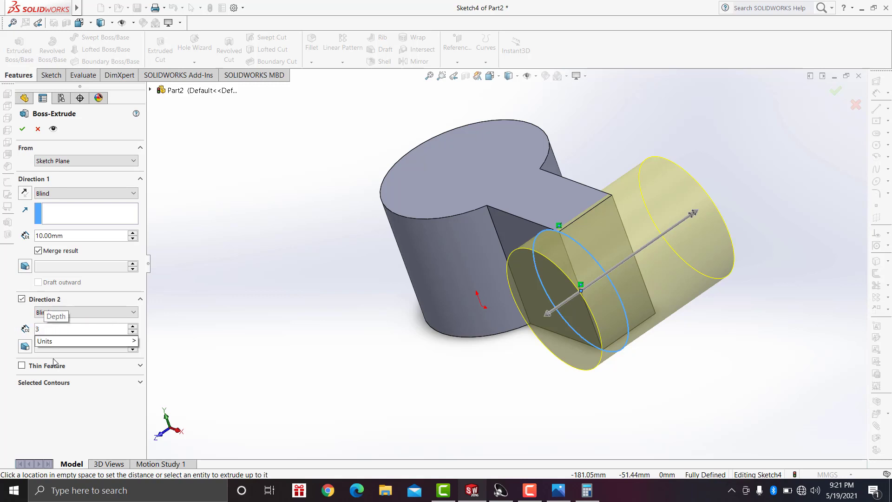
{"action": "type", "text": "0"}
{"action": "left_click", "coordinate": [85, 224]}
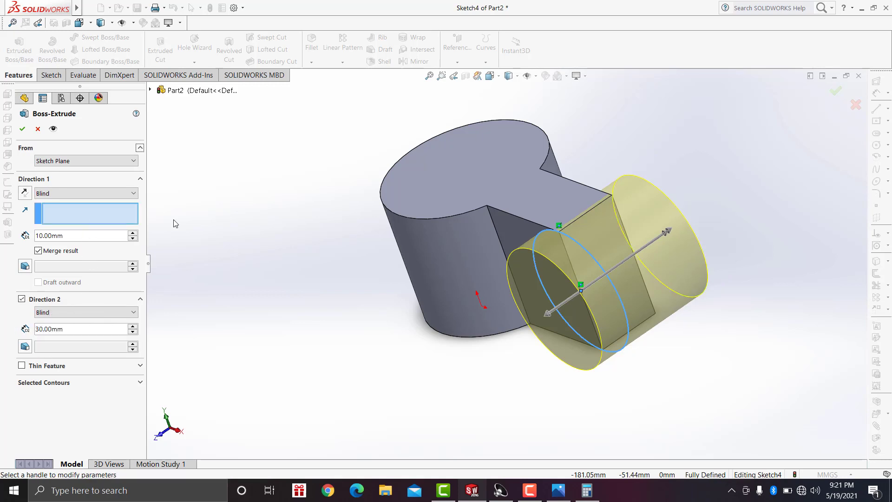
{"action": "left_click", "coordinate": [23, 129]}
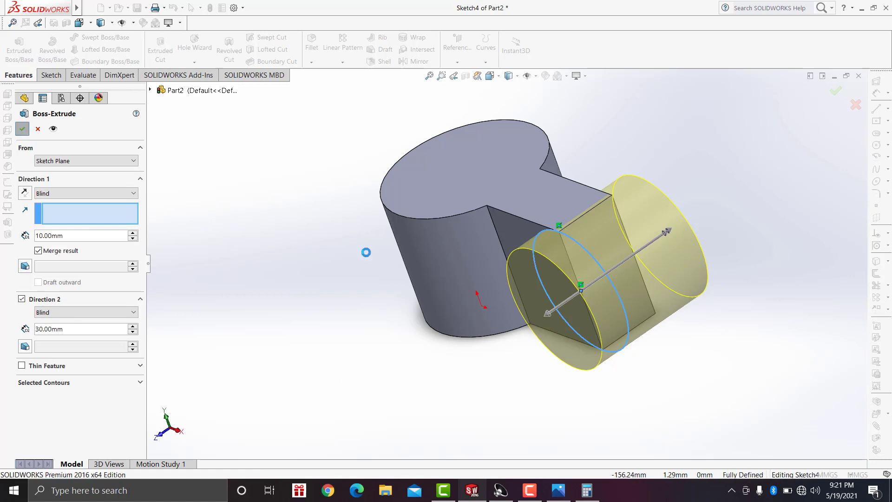
Step: Orbit to the new lug and view its round end face straight on
{"action": "mouse_move", "coordinate": [488, 258]}
{"action": "middle_mouse_down"}
{"action": "mouse_move", "coordinate": [602, 288]}
{"action": "mouse_move", "coordinate": [656, 239]}
{"action": "mouse_move", "coordinate": [609, 307]}
{"action": "mouse_move", "coordinate": [618, 325]}
{"action": "mouse_move", "coordinate": [626, 308]}
{"action": "mouse_move", "coordinate": [655, 364]}
{"action": "mouse_move", "coordinate": [688, 189]}
{"action": "middle_mouse_up"}
{"action": "key", "text": "Escape"}
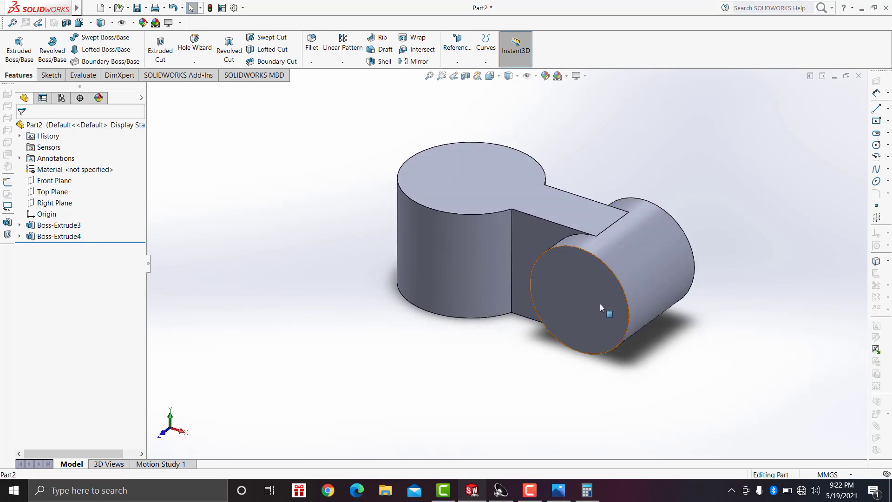
{"action": "left_click", "coordinate": [600, 303]}
{"action": "left_click", "coordinate": [669, 274]}
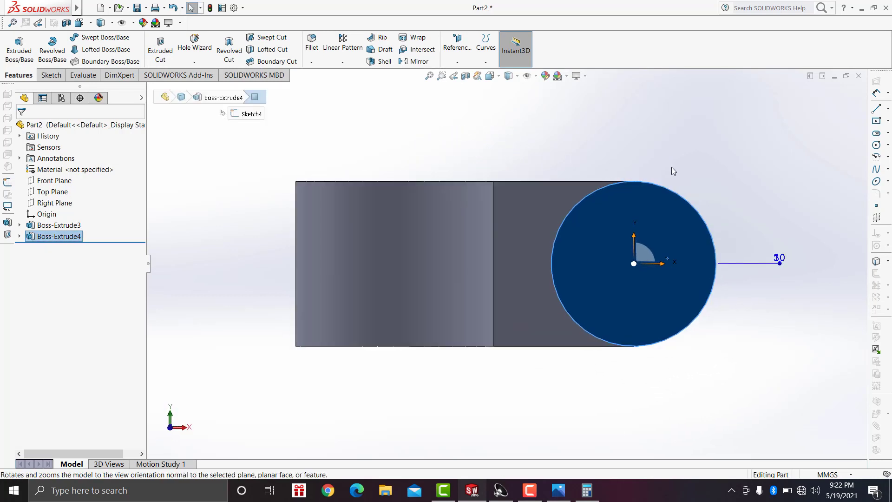
{"action": "left_click", "coordinate": [365, 171]}
Step: Start Sketch5 on the lug's round end face and check its 40 mm circular outline
{"action": "left_click", "coordinate": [51, 75]}
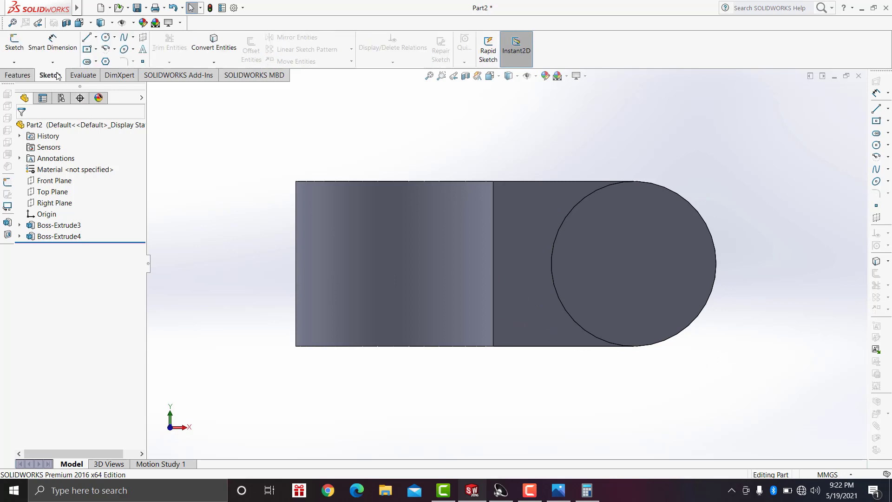
{"action": "left_click", "coordinate": [106, 38]}
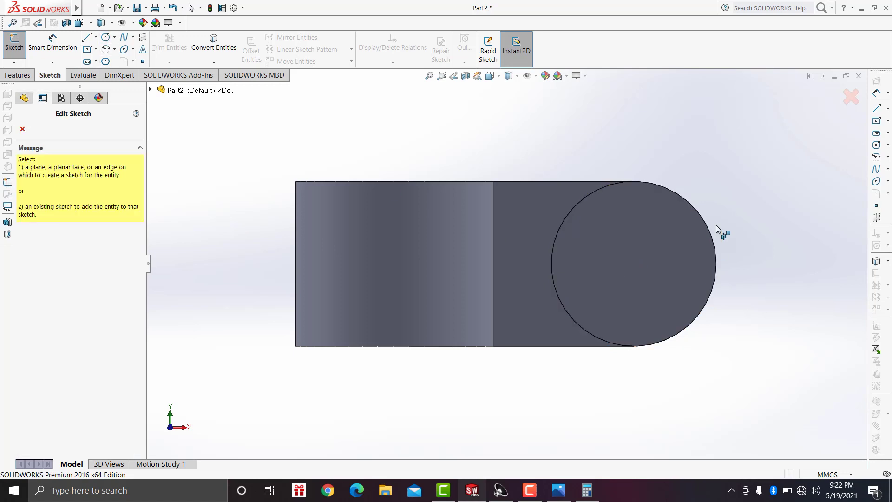
{"action": "left_click", "coordinate": [577, 279]}
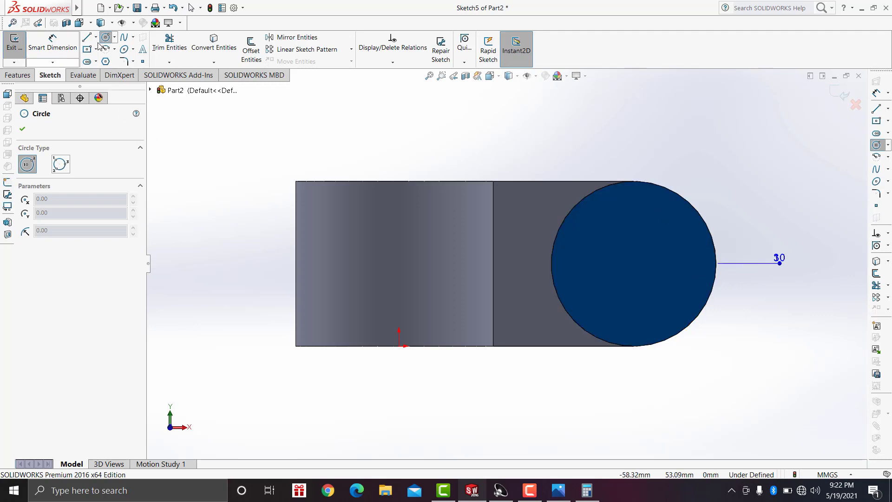
{"action": "key", "text": "Escape"}
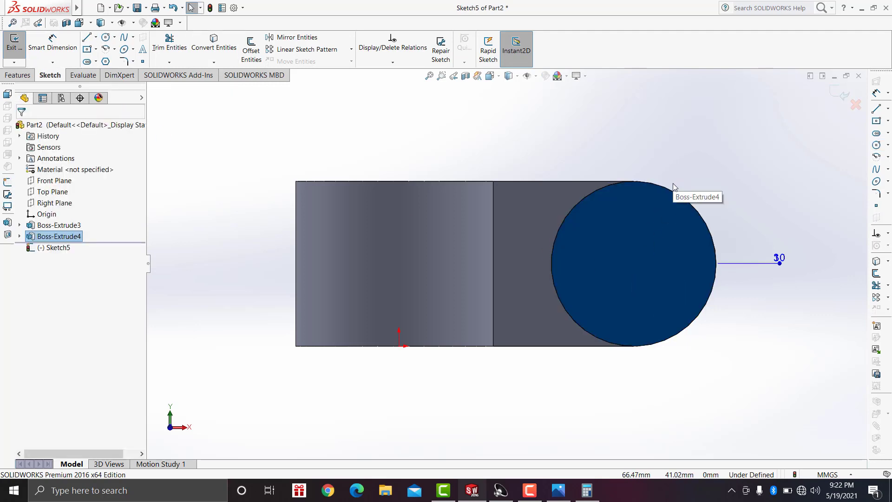
{"action": "left_click", "coordinate": [673, 184]}
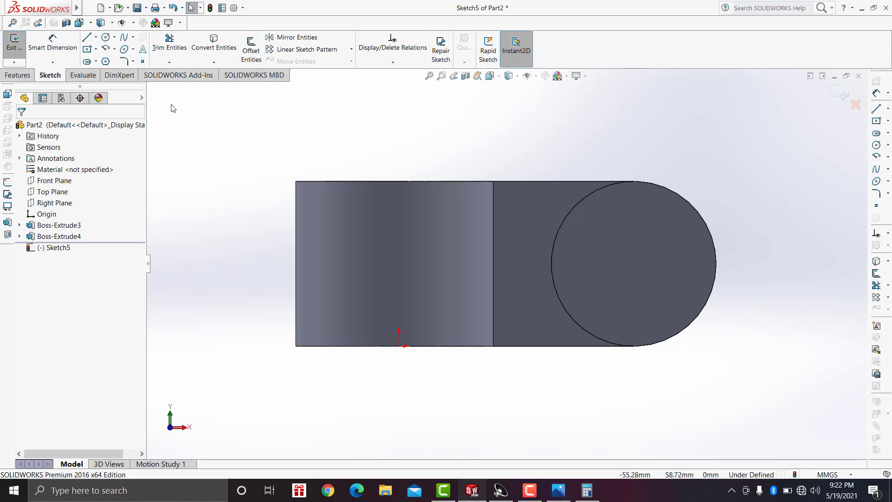
{"action": "left_click", "coordinate": [707, 235]}
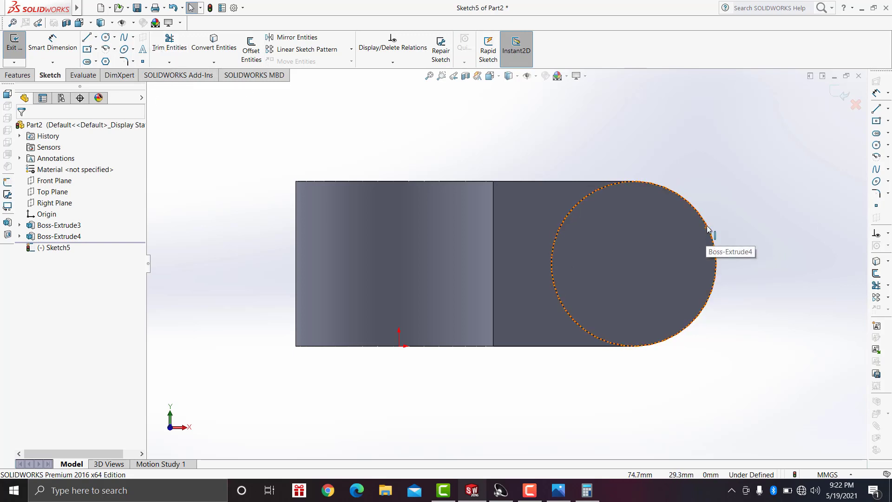
{"action": "left_click", "coordinate": [467, 155]}
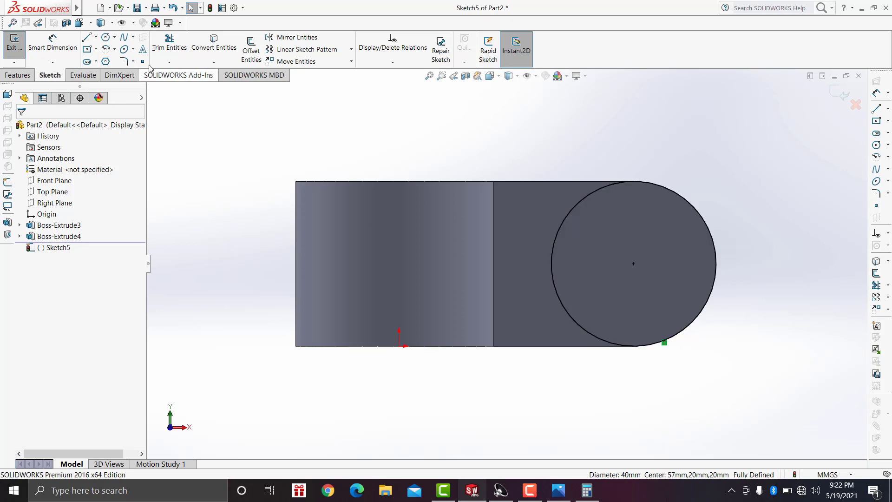
Step: Draw a smaller circle at the lug centre, then tilt the view and check the reference drawing
{"action": "left_click", "coordinate": [108, 38]}
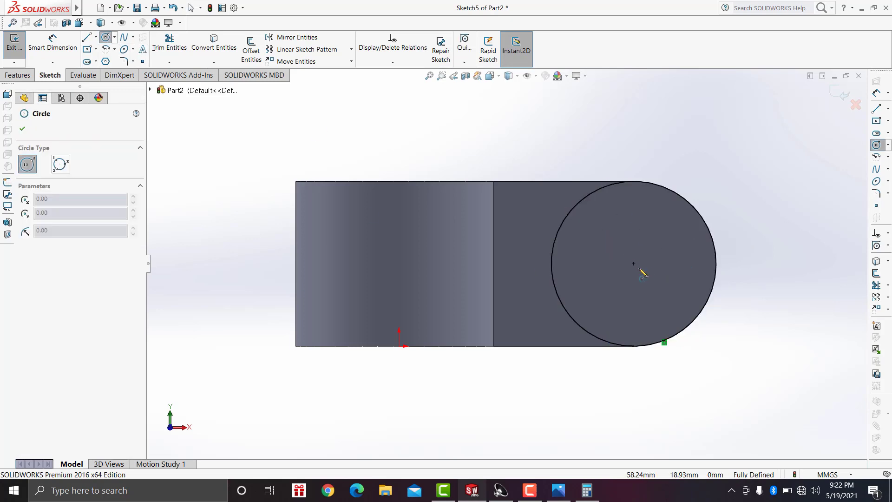
{"action": "left_click", "coordinate": [634, 264]}
{"action": "left_click", "coordinate": [643, 218]}
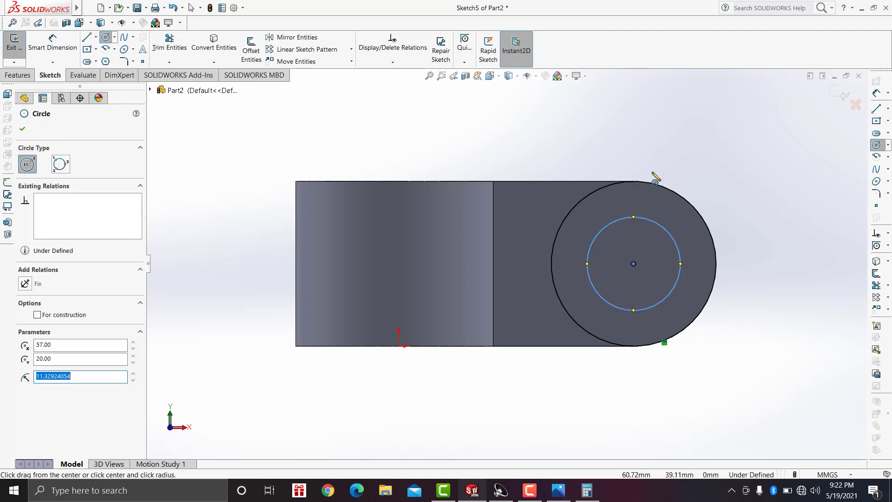
{"action": "key", "text": "Escape"}
{"action": "right_click", "coordinate": [579, 200]}
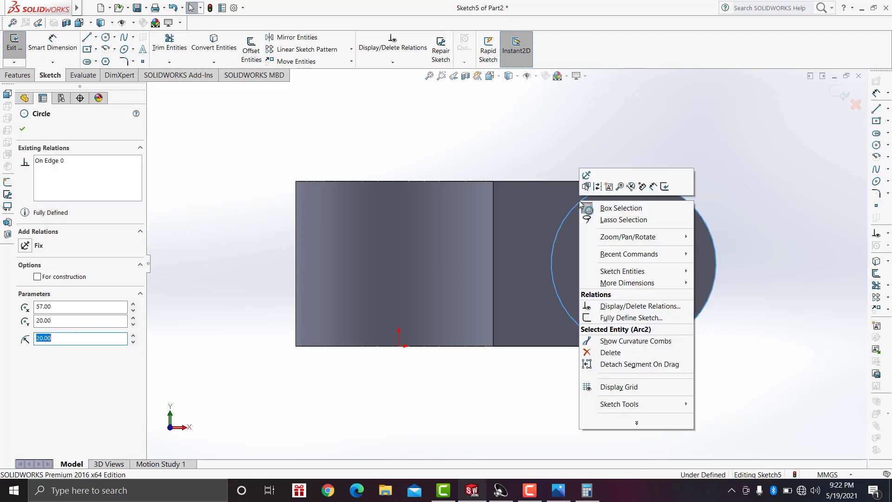
{"action": "left_click", "coordinate": [779, 272]}
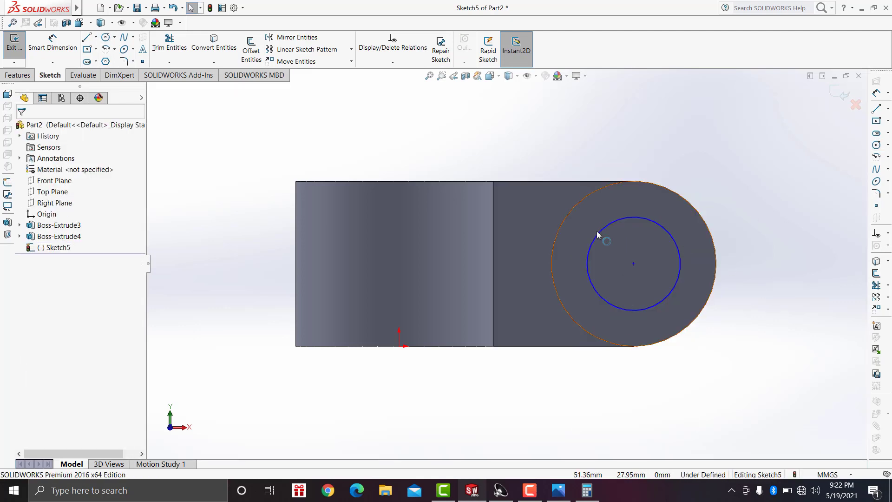
{"action": "right_click", "coordinate": [603, 191]}
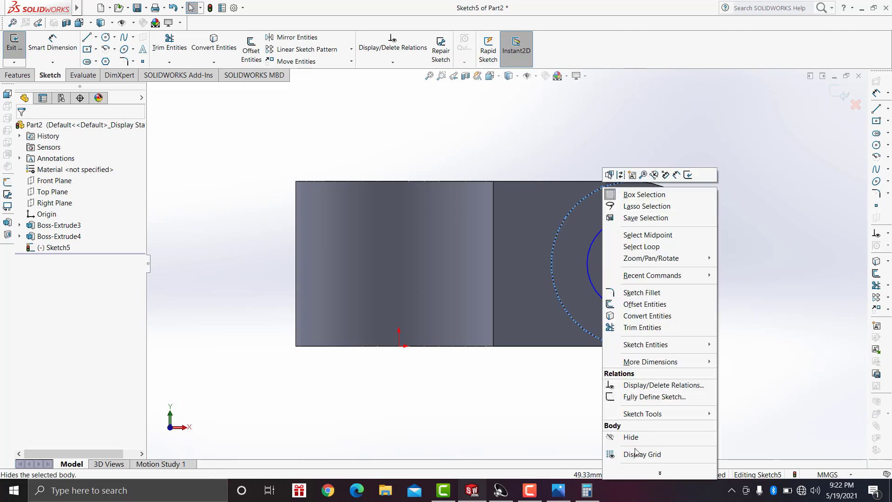
{"action": "left_click", "coordinate": [738, 206]}
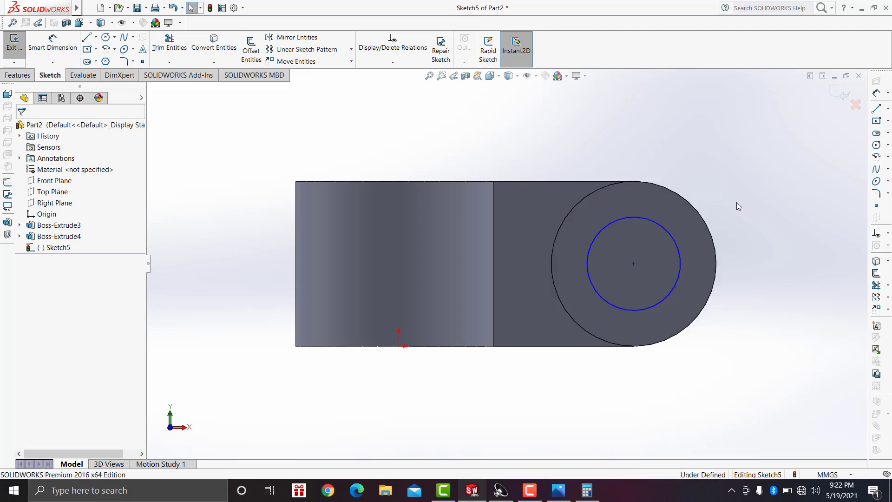
{"action": "right_click", "coordinate": [705, 217]}
{"action": "left_click", "coordinate": [675, 131]}
{"action": "middle_click_drag", "start_coordinate": [673, 127], "coordinate": [656, 447]}
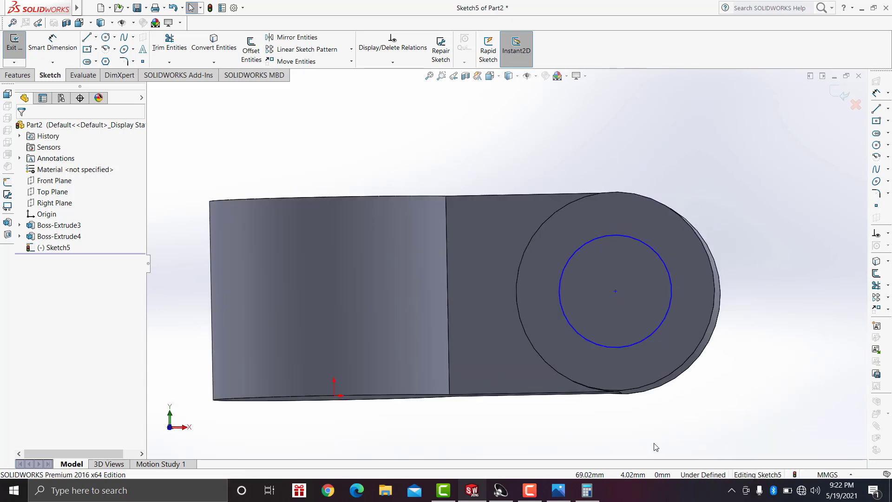
{"action": "left_click", "coordinate": [558, 490]}
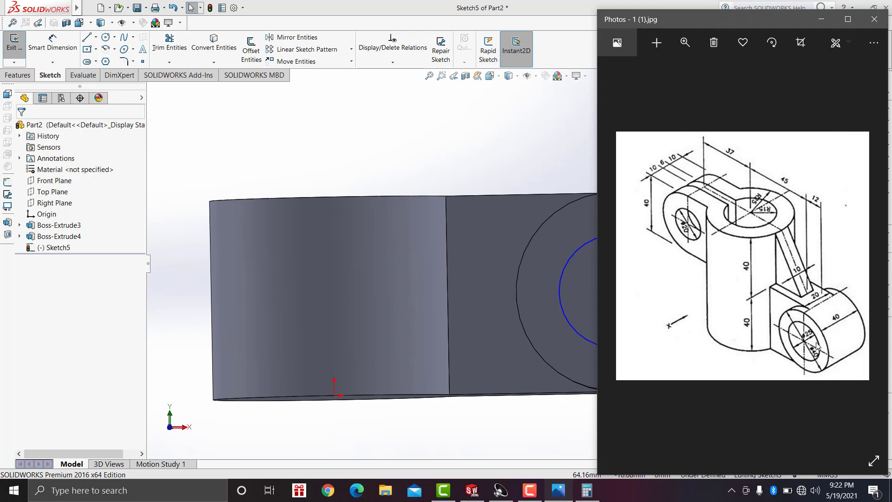
Step: Dimension the inner circle's diameter to 25 mm
{"action": "left_click", "coordinate": [53, 46]}
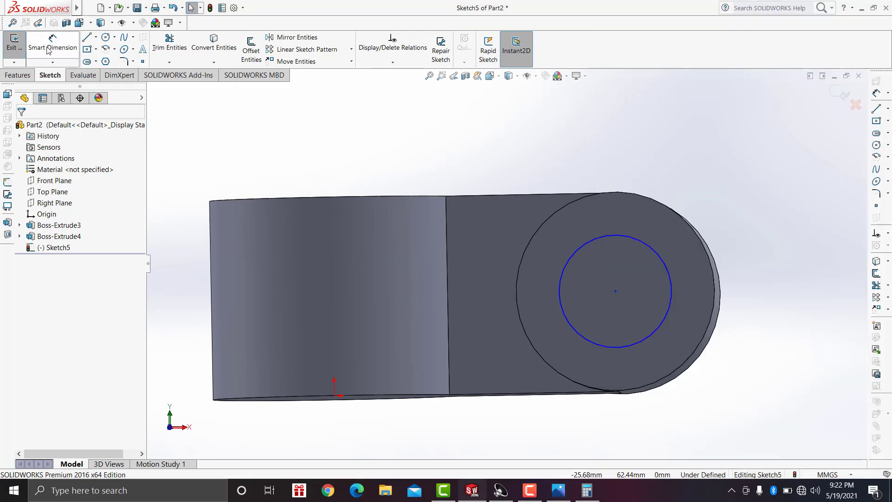
{"action": "left_click", "coordinate": [669, 264]}
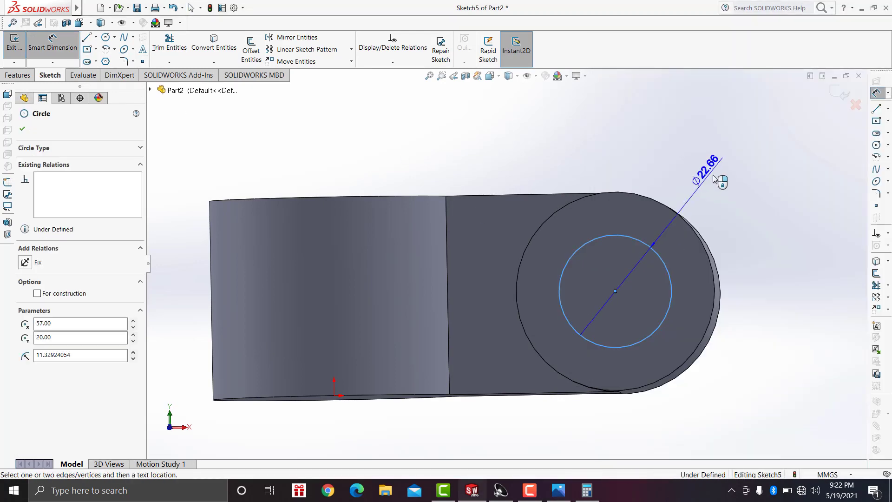
{"action": "left_click", "coordinate": [719, 179]}
{"action": "type", "text": "2"}
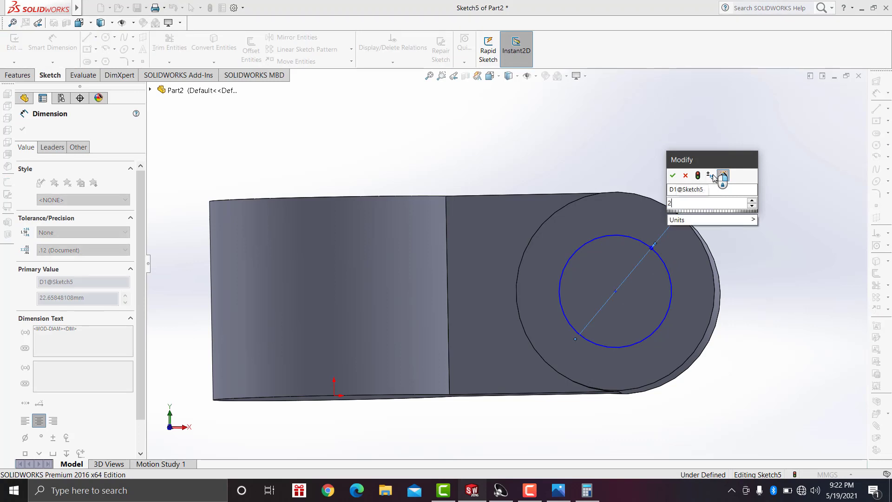
{"action": "type", "text": "5"}
{"action": "left_click", "coordinate": [675, 178]}
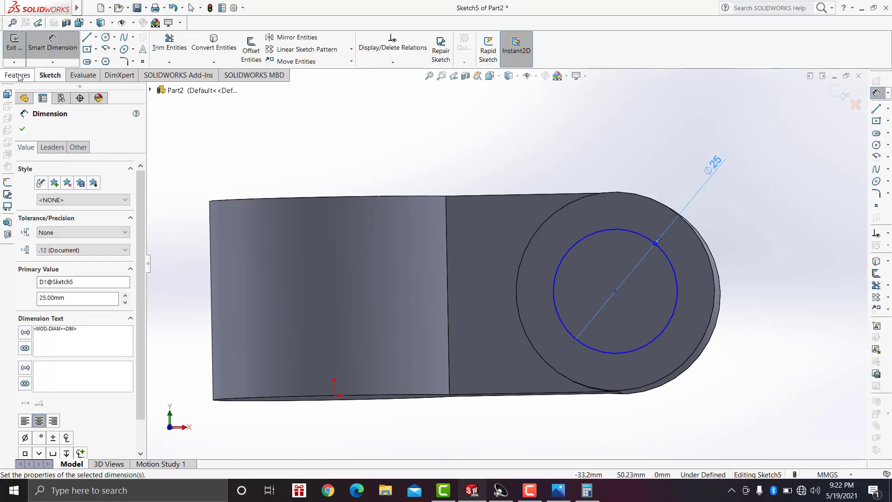
{"action": "left_click", "coordinate": [22, 129]}
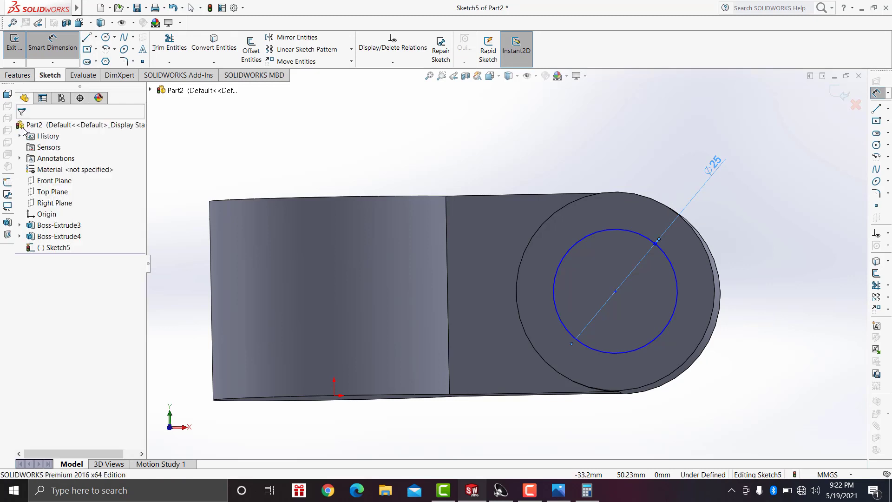
{"action": "left_click", "coordinate": [19, 75]}
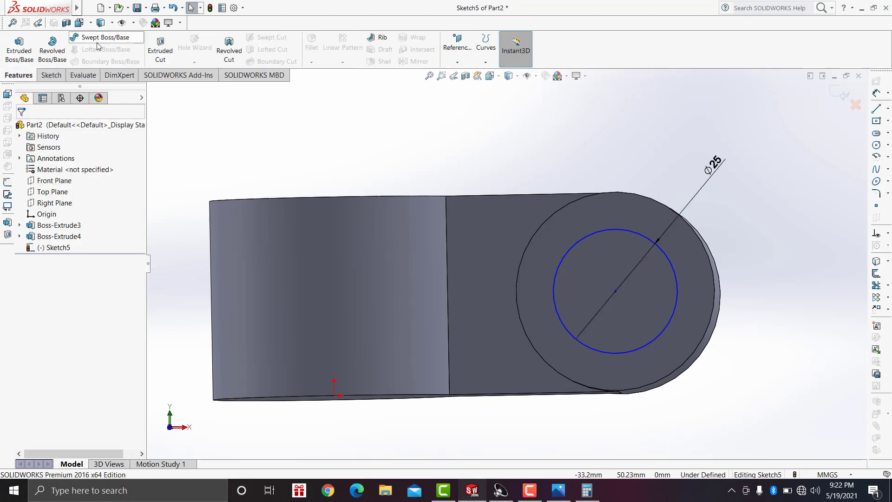
Step: Cut the 25 mm circle 70 mm through the lug, then bring up the reference drawing
{"action": "left_click", "coordinate": [170, 52]}
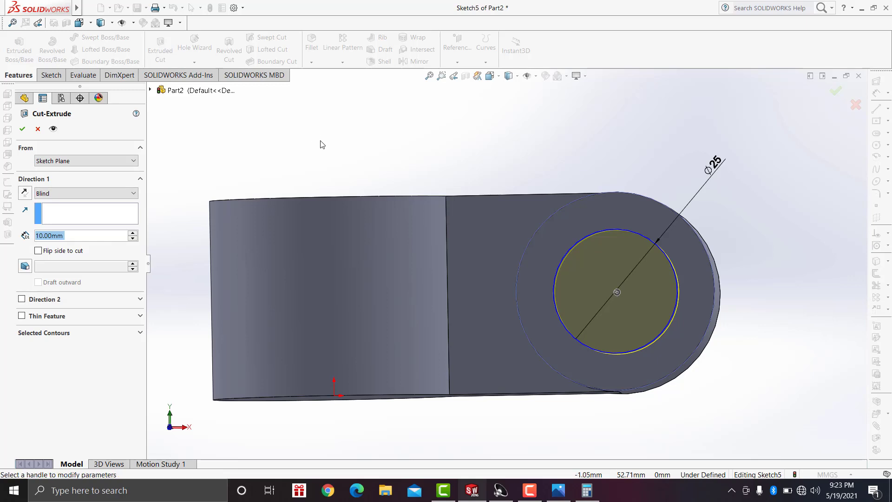
{"action": "middle_click_drag", "start_coordinate": [319, 150], "coordinate": [289, 205]}
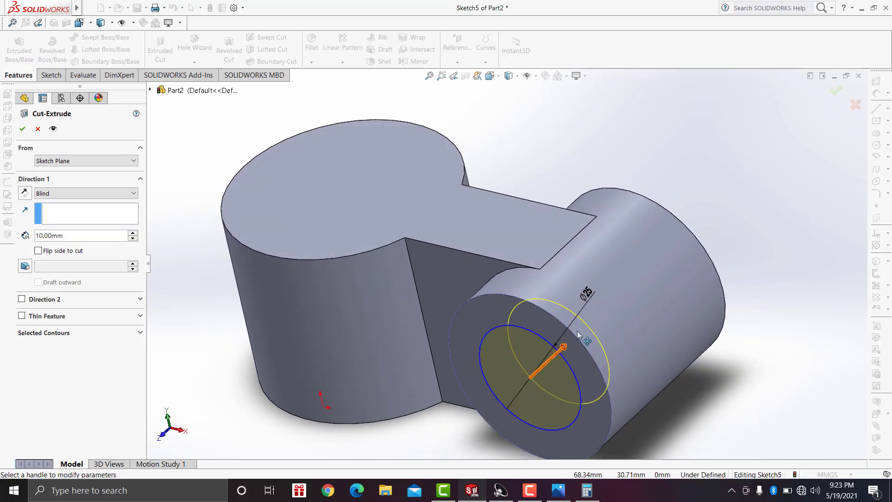
{"action": "left_click_drag", "start_coordinate": [564, 347], "coordinate": [735, 188]}
{"action": "left_click", "coordinate": [22, 129]}
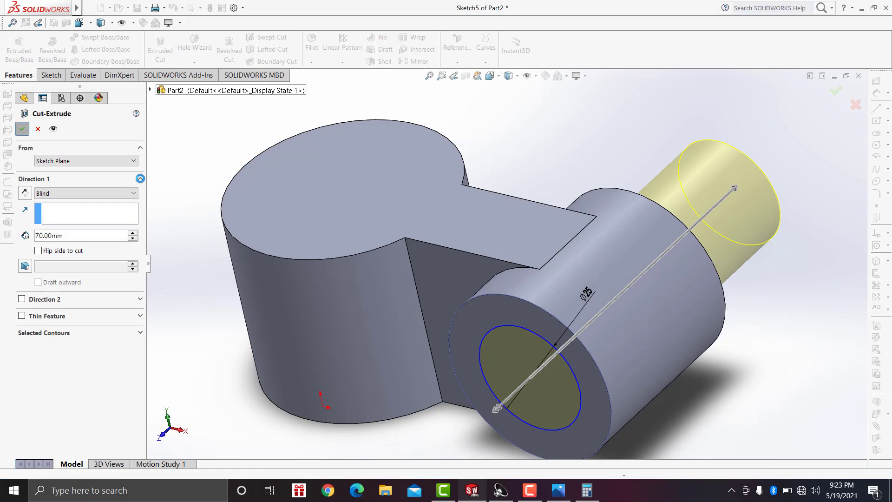
{"action": "mouse_move", "coordinate": [563, 278]}
{"action": "middle_mouse_down"}
{"action": "mouse_move", "coordinate": [582, 160]}
{"action": "mouse_move", "coordinate": [596, 270]}
{"action": "mouse_move", "coordinate": [571, 432]}
{"action": "middle_mouse_up"}
{"action": "left_click", "coordinate": [558, 490]}
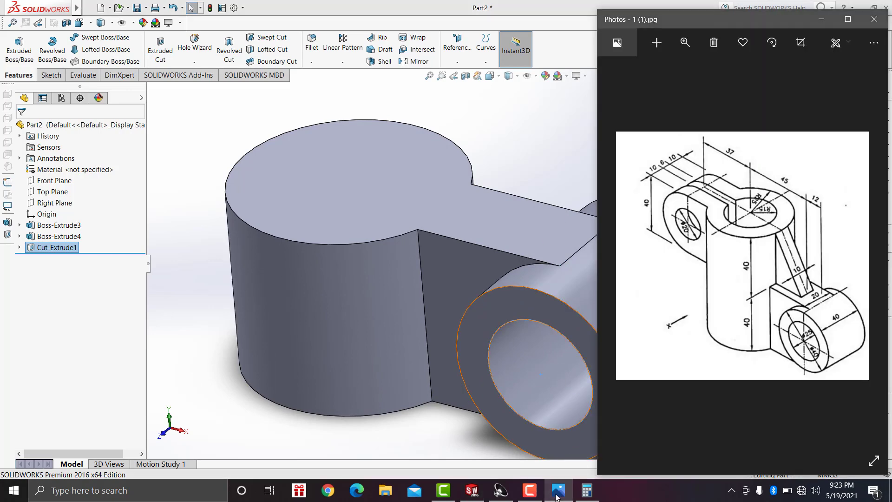
Step: Hide the reference drawing and view the main cylinder's top face straight on
{"action": "left_click", "coordinate": [557, 497]}
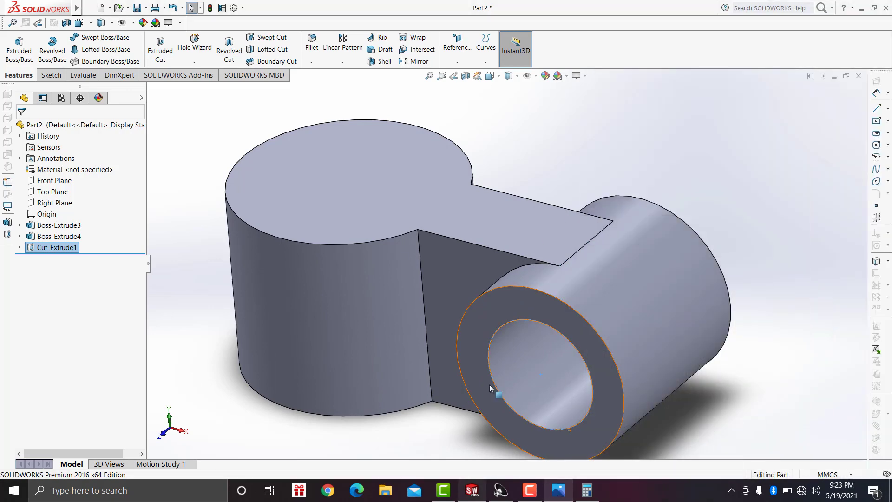
{"action": "left_click", "coordinate": [370, 204]}
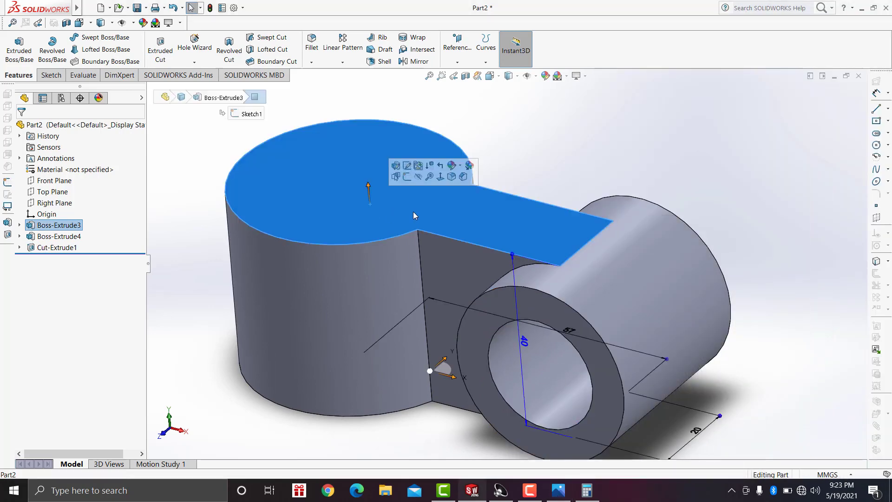
{"action": "left_click", "coordinate": [450, 177]}
{"action": "left_click", "coordinate": [479, 128]}
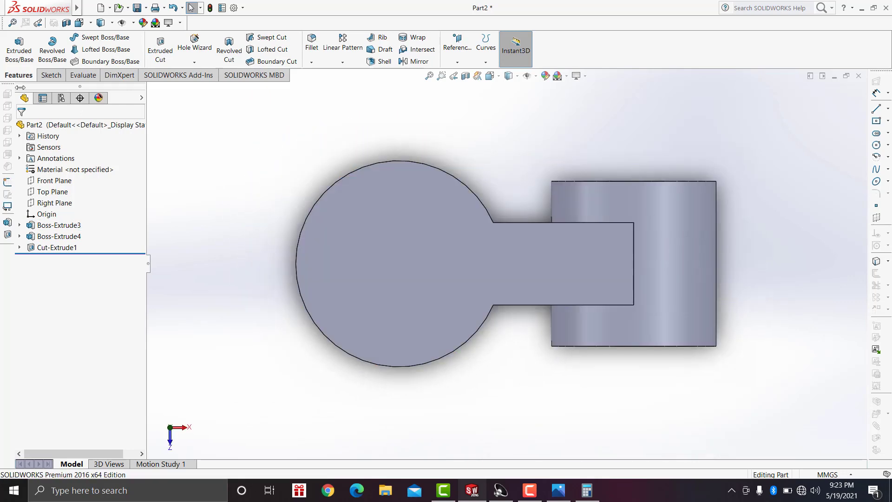
{"action": "left_click", "coordinate": [50, 75]}
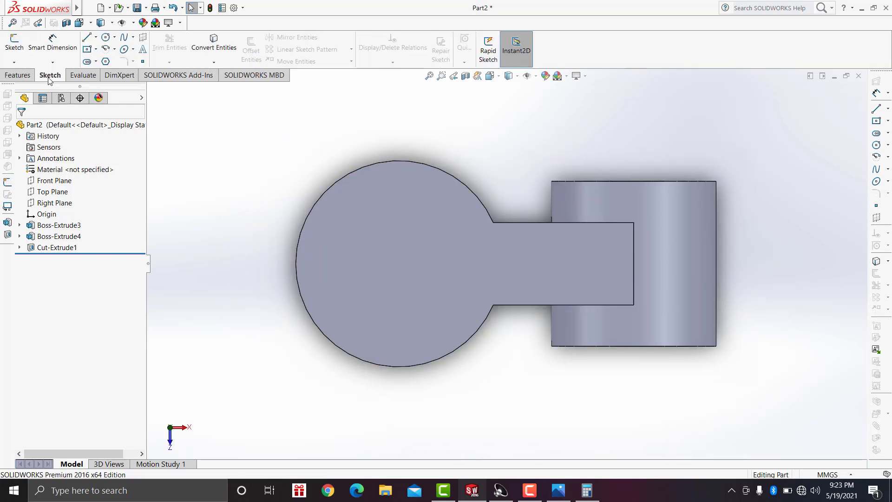
{"action": "left_click", "coordinate": [482, 203]}
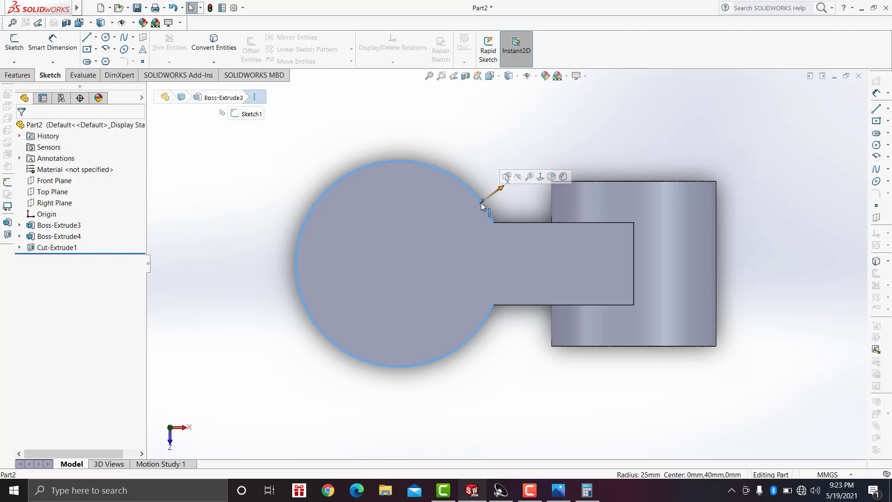
{"action": "left_click", "coordinate": [374, 141]}
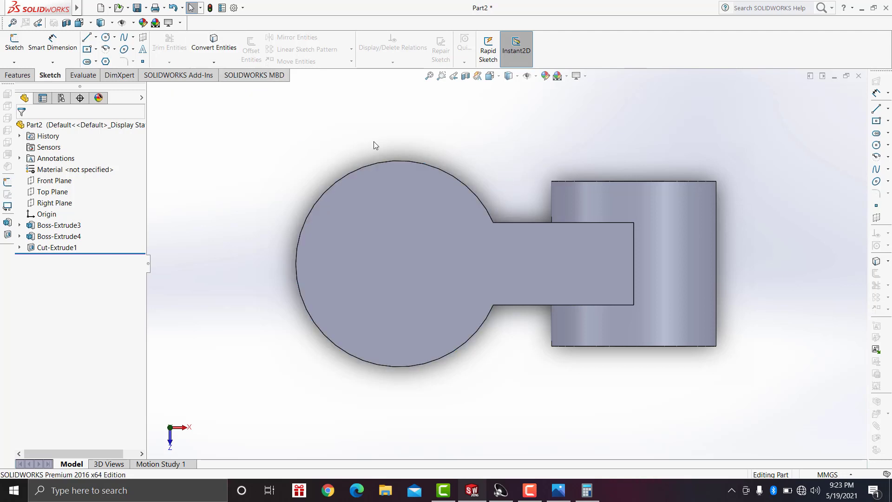
{"action": "left_click", "coordinate": [395, 279]}
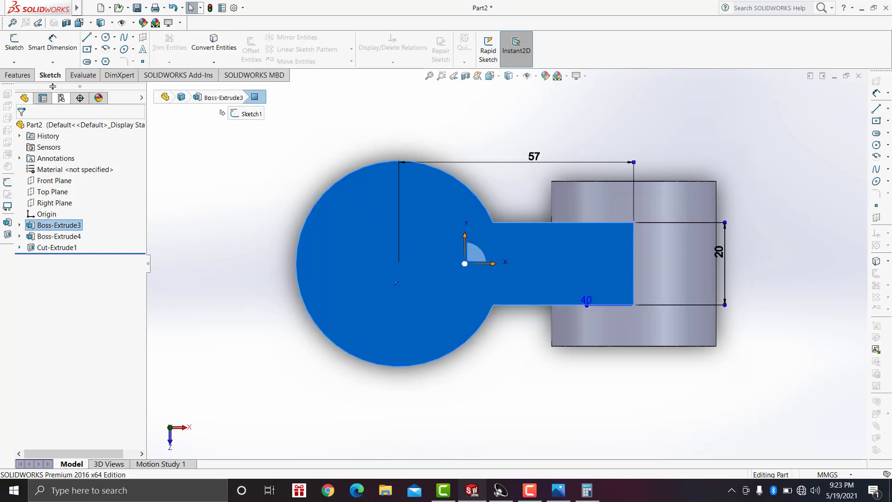
Step: Sketch a radius-25 circle from the origin out to the cylinder's outer edge
{"action": "left_click", "coordinate": [82, 75]}
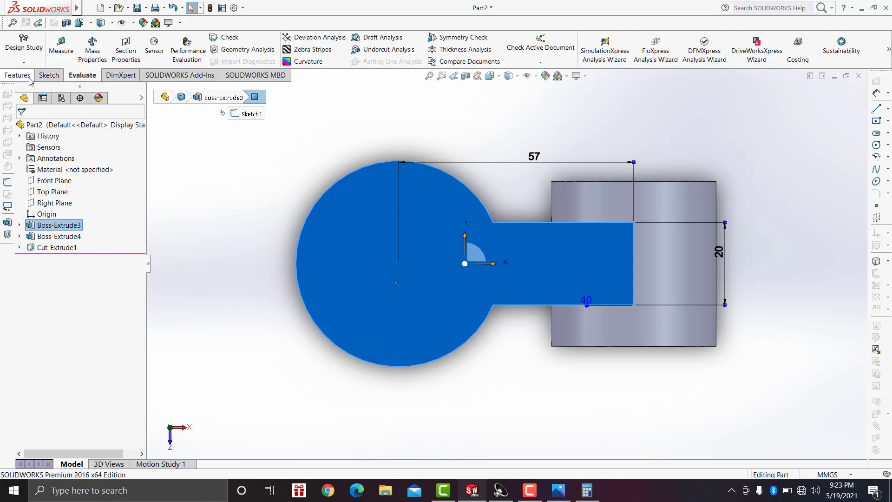
{"action": "left_click", "coordinate": [21, 76]}
{"action": "left_click", "coordinate": [60, 76]}
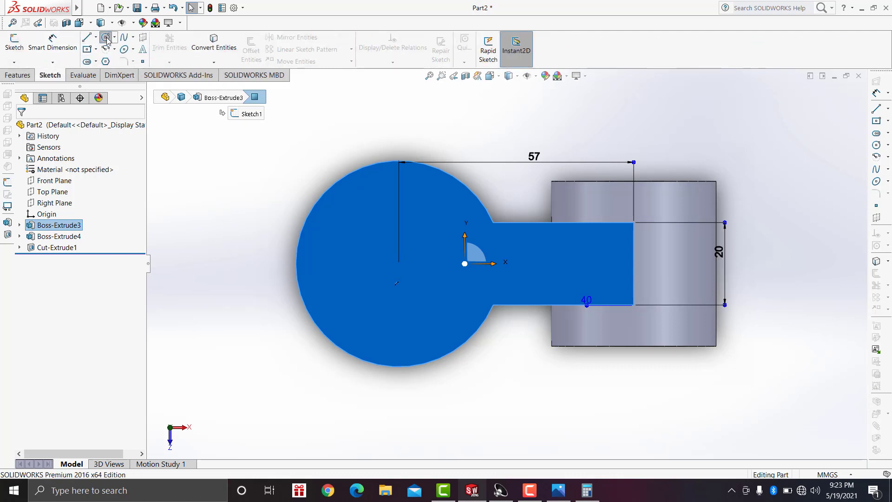
{"action": "left_click", "coordinate": [107, 39]}
{"action": "left_click", "coordinate": [399, 264]}
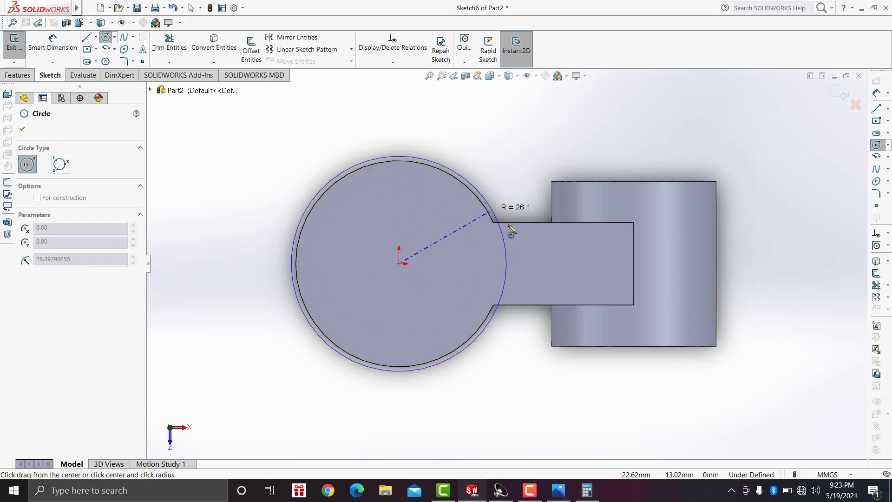
{"action": "left_click", "coordinate": [493, 222]}
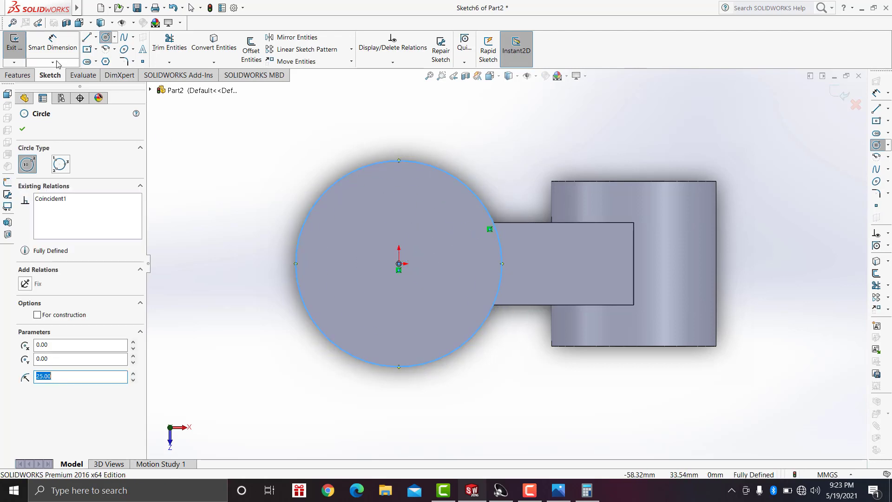
Step: Extrude the Sketch6 circle 40 mm upward into a taller cylinder boss
{"action": "left_click", "coordinate": [23, 127]}
{"action": "left_click", "coordinate": [18, 75]}
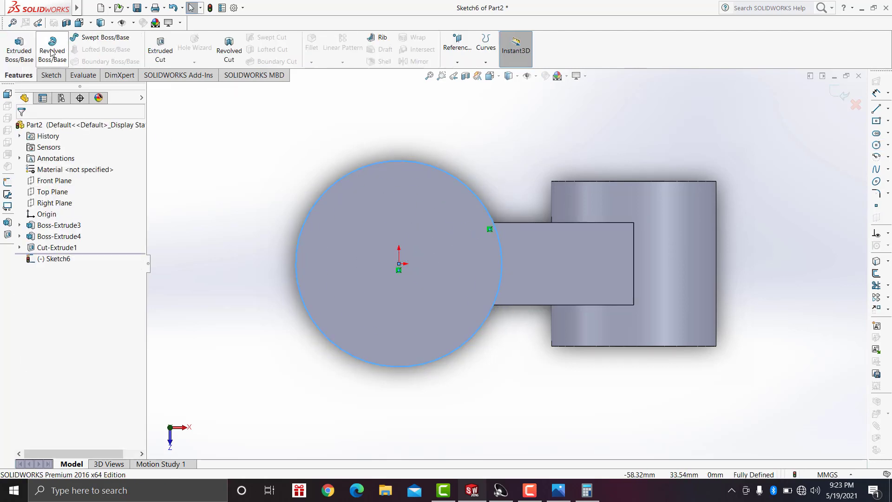
{"action": "left_click", "coordinate": [19, 48]}
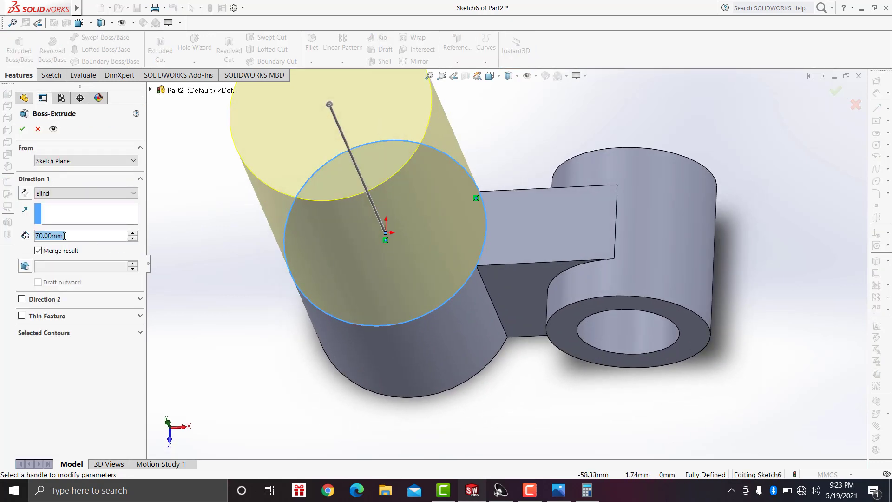
{"action": "type", "text": "40"}
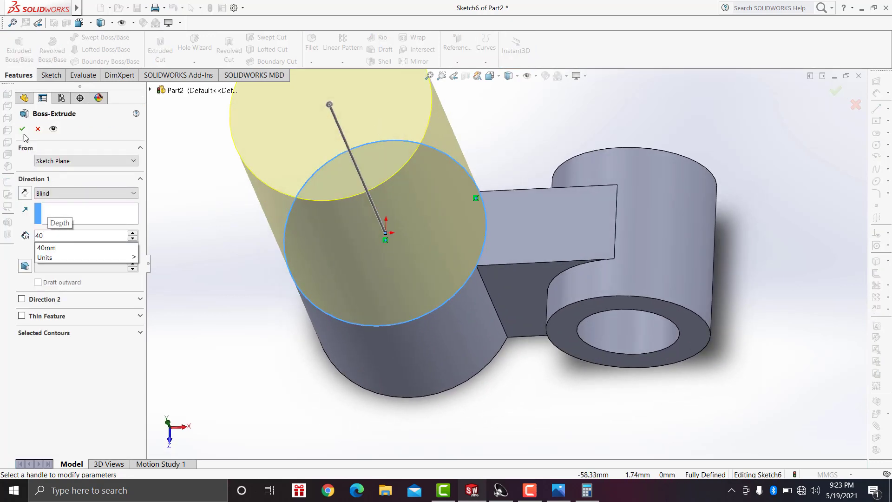
{"action": "key", "text": "Return"}
{"action": "left_click", "coordinate": [22, 132]}
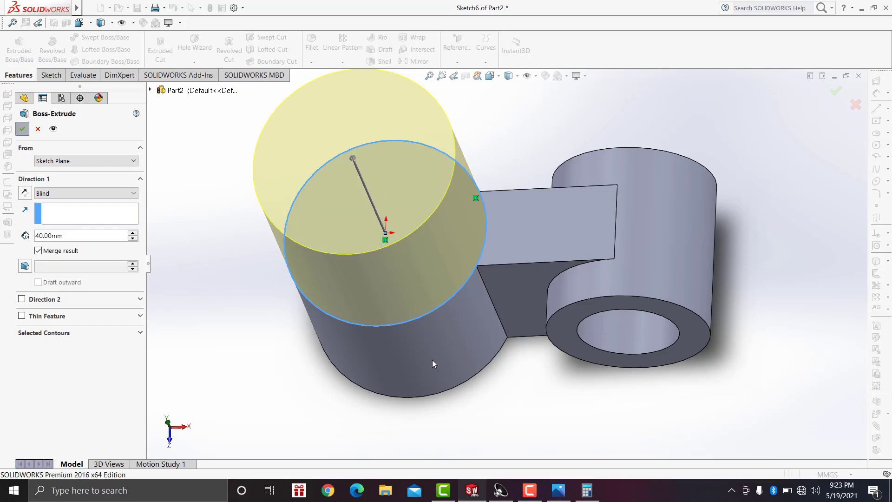
{"action": "mouse_move", "coordinate": [425, 333]}
{"action": "middle_mouse_down"}
{"action": "mouse_move", "coordinate": [503, 335]}
{"action": "mouse_move", "coordinate": [509, 344]}
{"action": "middle_mouse_up"}
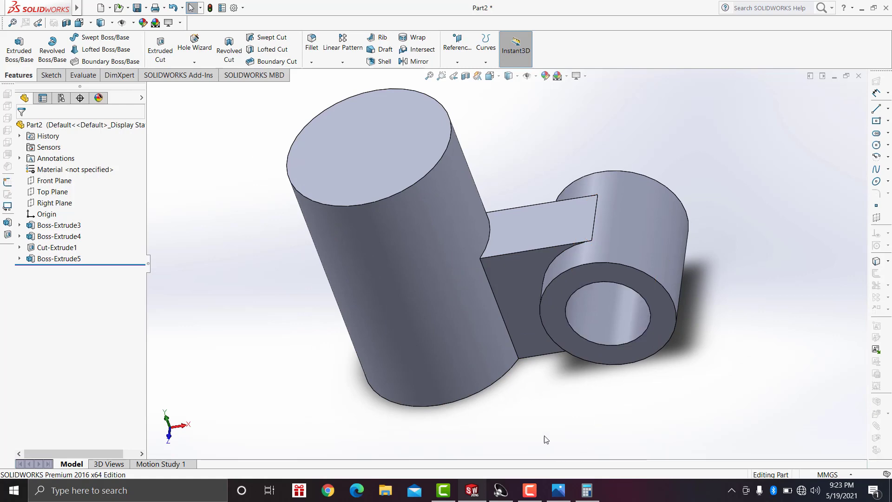
Step: Check the reference drawing, view the rib's flat top face normal, and start a new sketch
{"action": "left_click", "coordinate": [558, 490]}
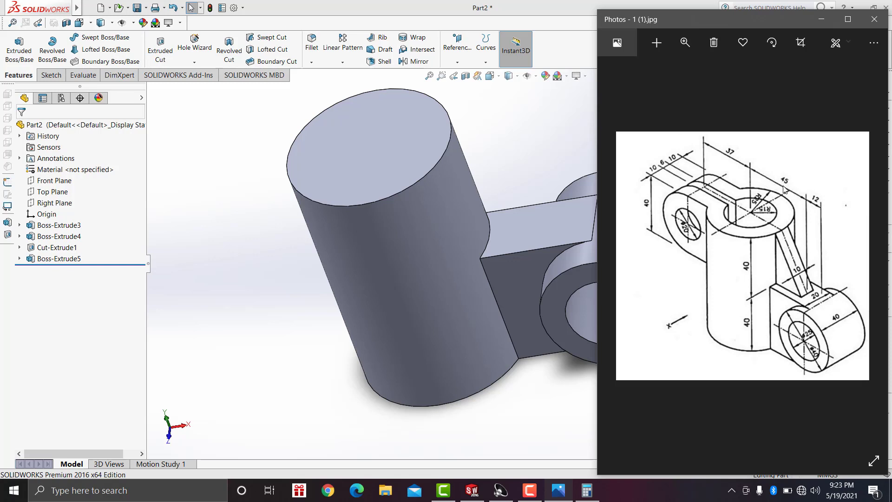
{"action": "left_click", "coordinate": [492, 134]}
{"action": "left_click", "coordinate": [533, 221]}
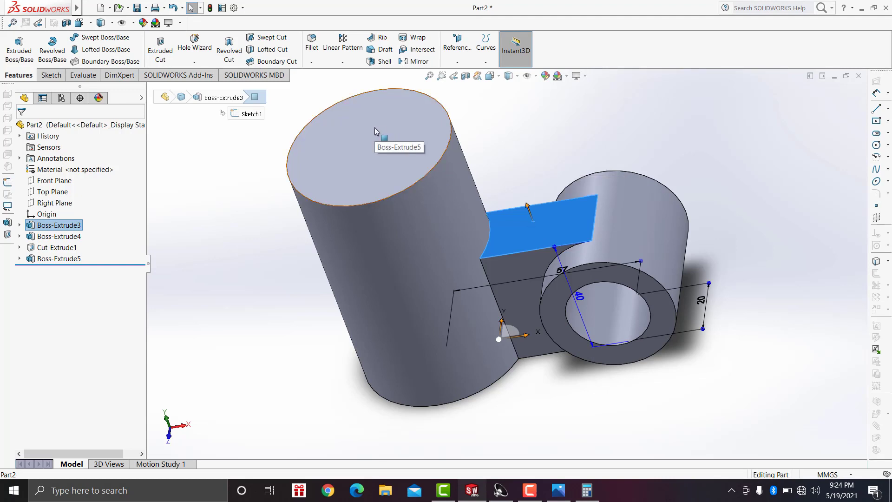
{"action": "left_click", "coordinate": [512, 195]}
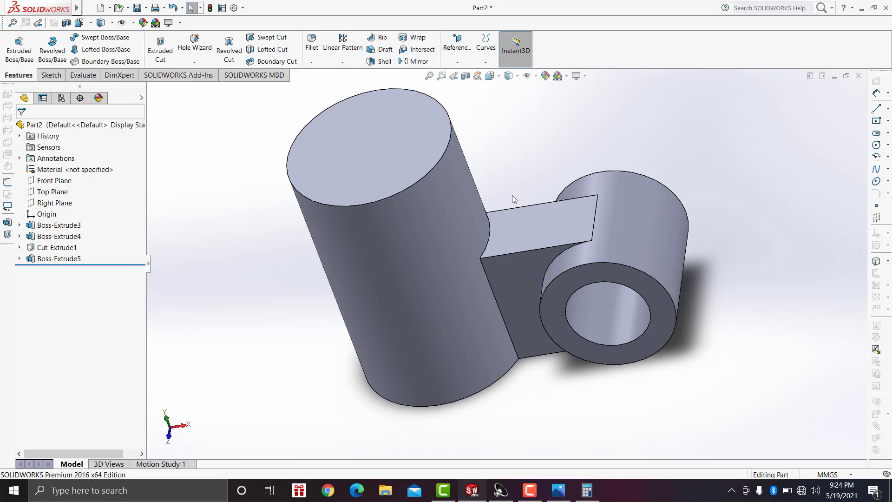
{"action": "left_click", "coordinate": [518, 227]}
{"action": "left_click", "coordinate": [589, 200]}
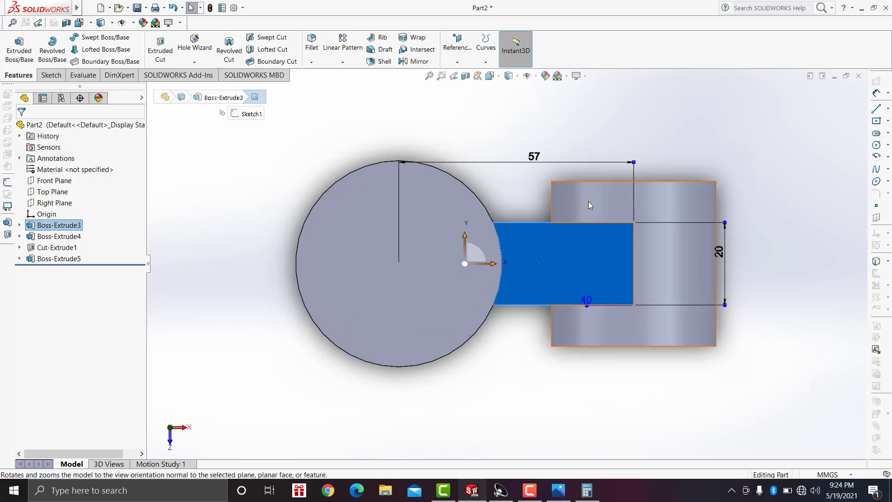
{"action": "left_click", "coordinate": [521, 199]}
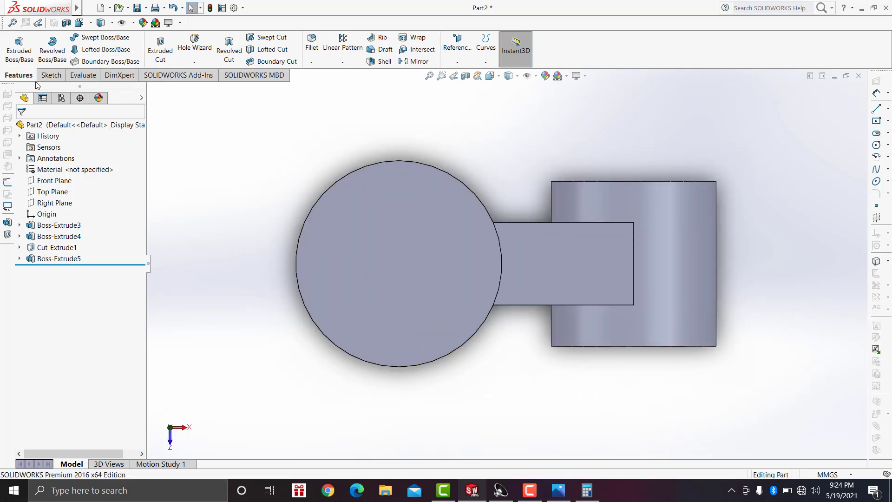
{"action": "left_click", "coordinate": [51, 75]}
{"action": "left_click", "coordinate": [88, 51]}
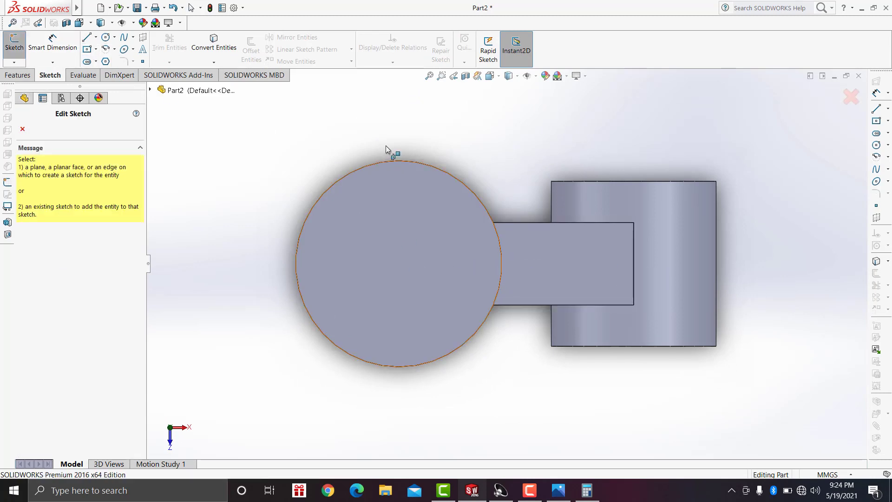
Step: Draw a center rectangle from the cylinder axis across the rib's top face
{"action": "left_click", "coordinate": [22, 130]}
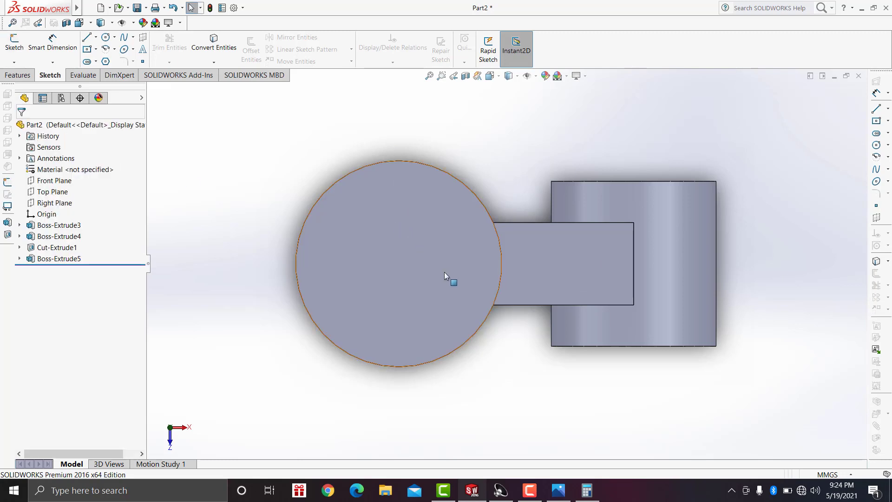
{"action": "left_click", "coordinate": [540, 259]}
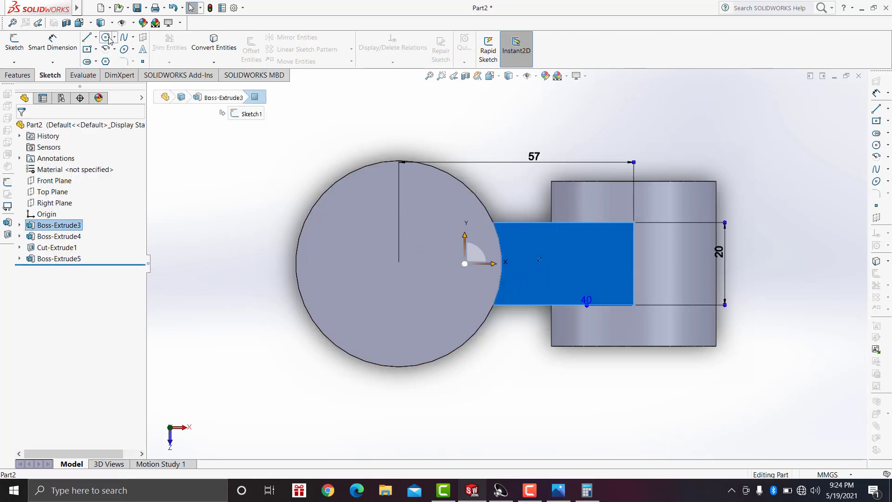
{"action": "left_click", "coordinate": [87, 49]}
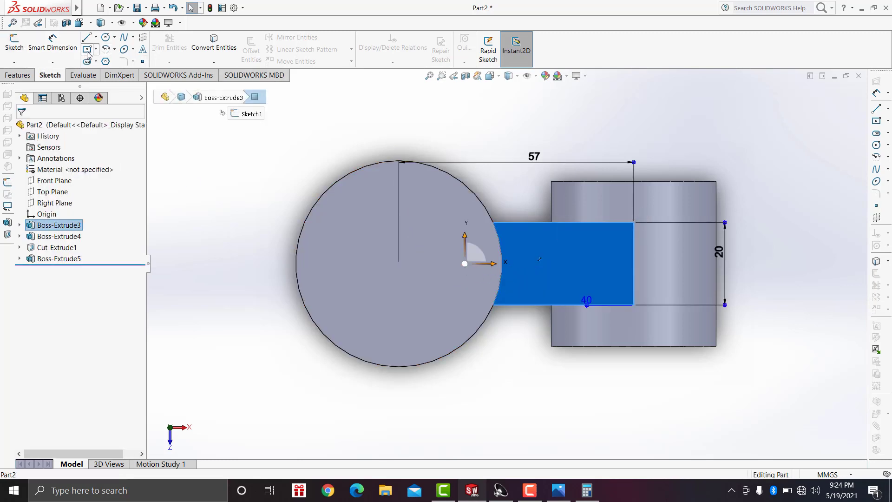
{"action": "left_click", "coordinate": [399, 264]}
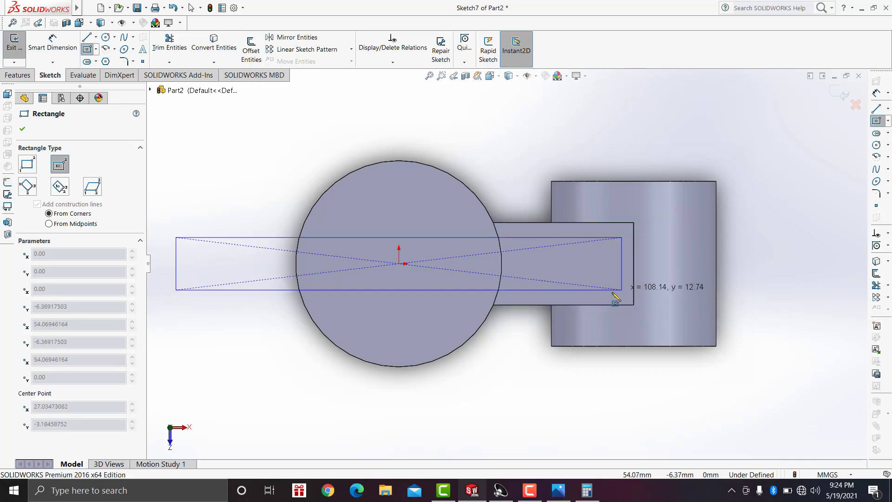
{"action": "left_click", "coordinate": [578, 284]}
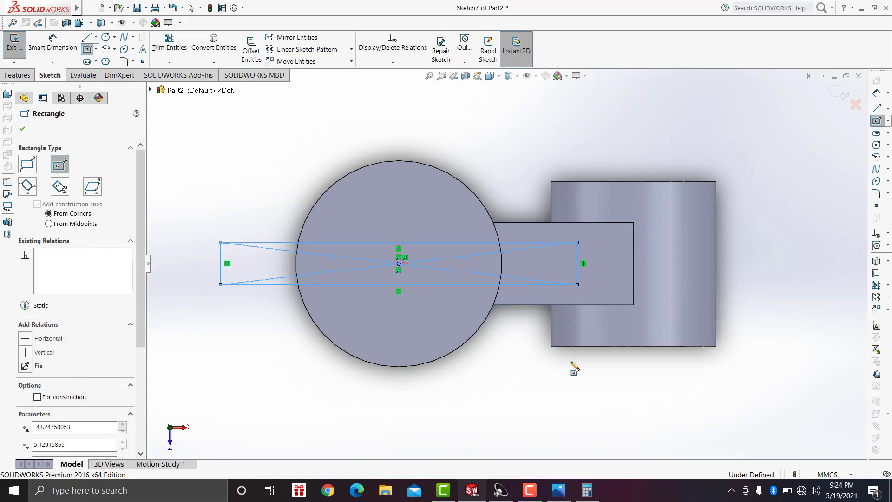
{"action": "left_click", "coordinate": [565, 496]}
{"action": "left_click", "coordinate": [565, 495]}
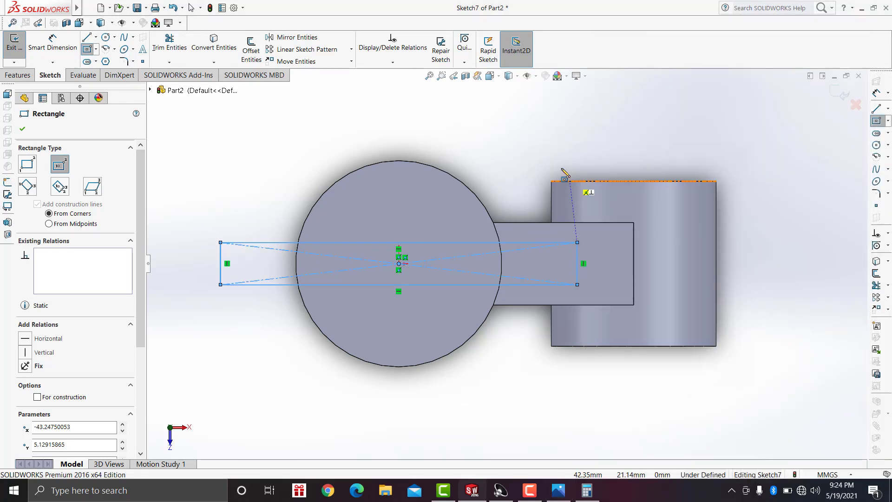
Step: Dimension the rectangle 10 mm tall and 45 mm from the centre to its right end
{"action": "left_click", "coordinate": [53, 44]}
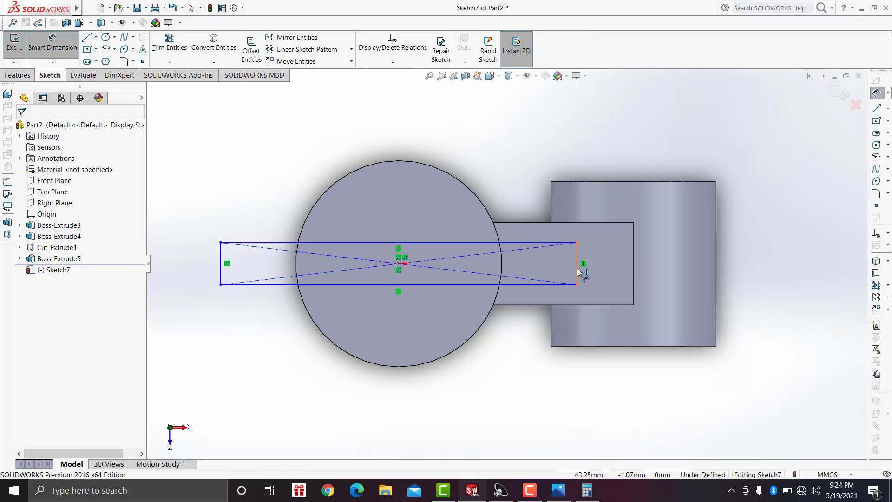
{"action": "left_click", "coordinate": [579, 272]}
{"action": "left_click", "coordinate": [806, 277]}
{"action": "type", "text": "1"}
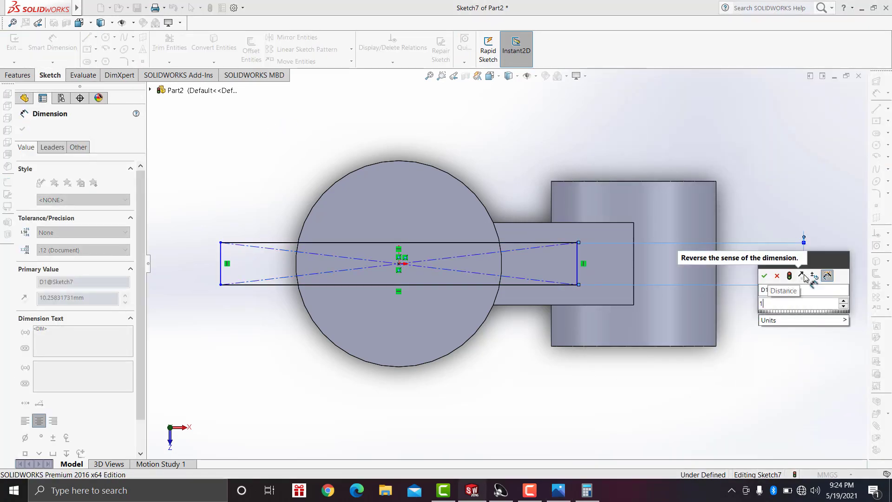
{"action": "type", "text": "-10"}
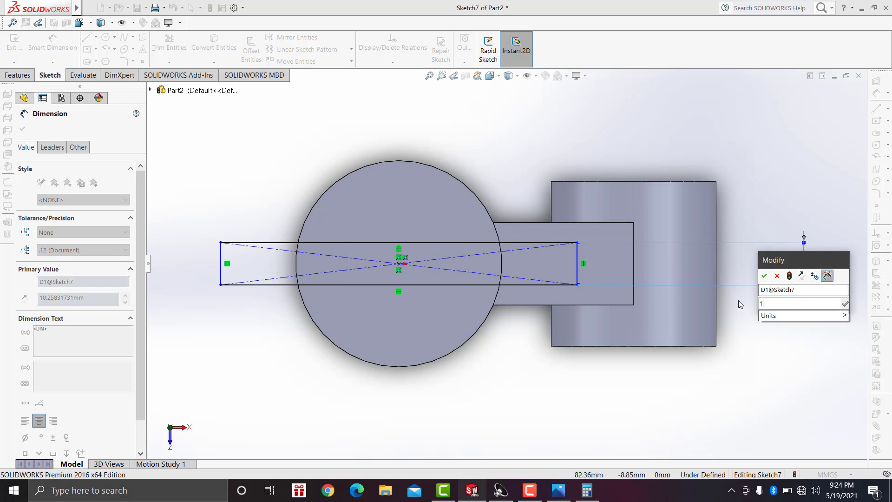
{"action": "left_click", "coordinate": [766, 276]}
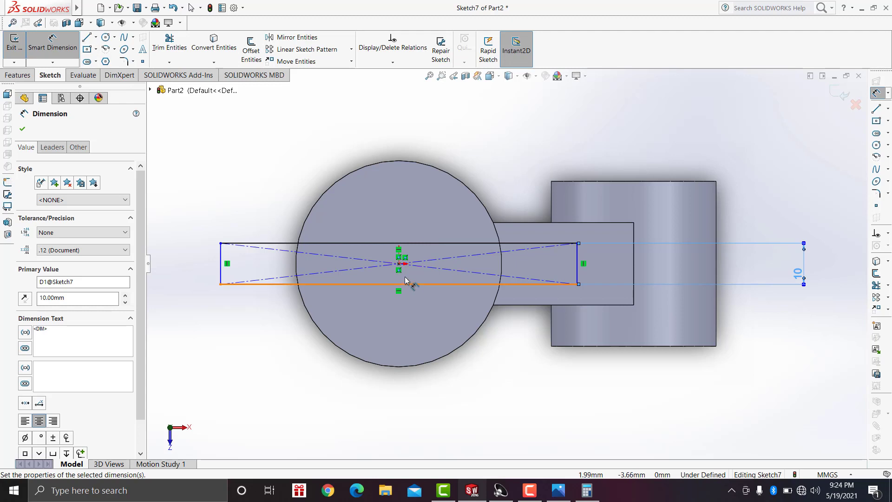
{"action": "left_click", "coordinate": [399, 264]}
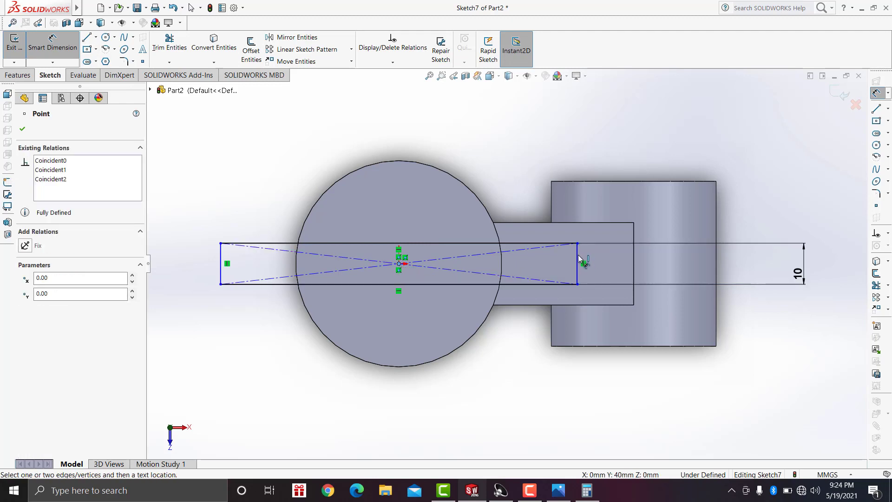
{"action": "left_click", "coordinate": [578, 259]}
{"action": "left_click", "coordinate": [513, 137]}
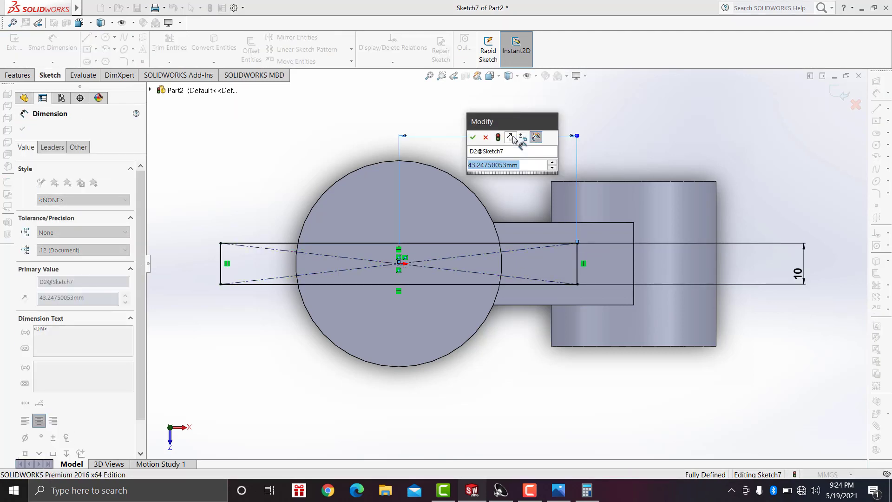
{"action": "type", "text": "45"}
{"action": "left_click", "coordinate": [474, 138]}
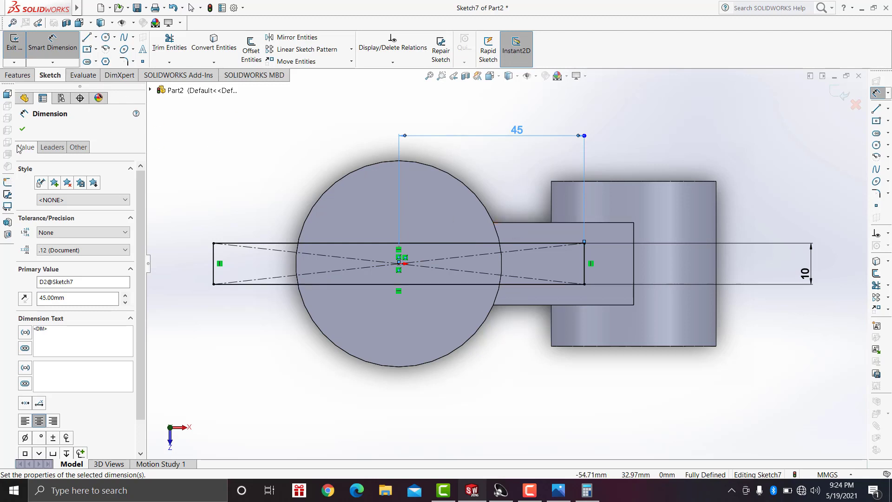
{"action": "left_click", "coordinate": [21, 130]}
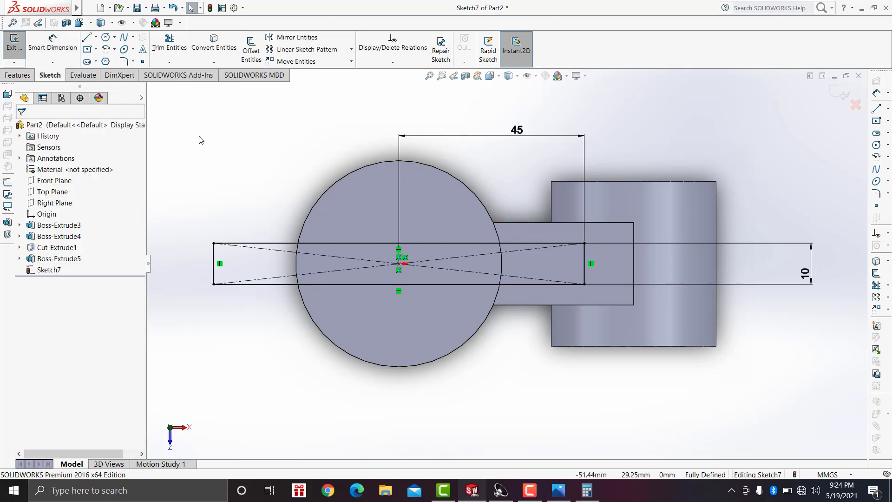
Step: Convert the cylinder's curved edge beside the rib into the sketch
{"action": "left_click", "coordinate": [496, 233]}
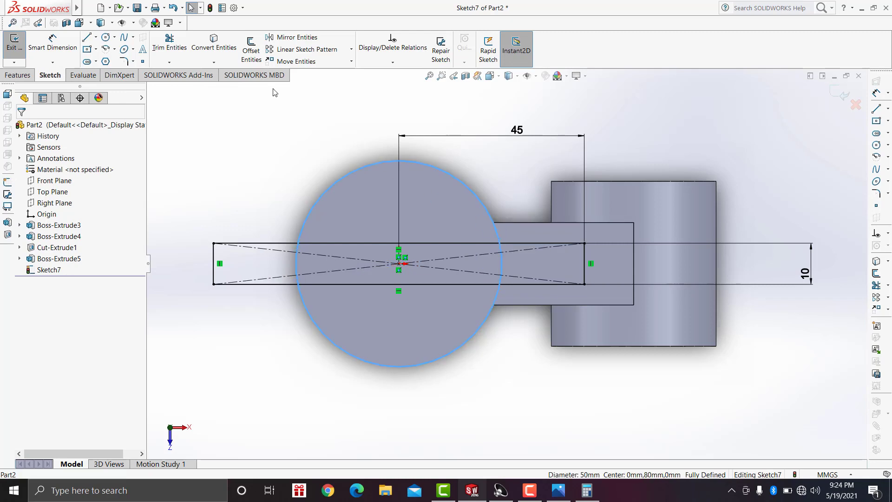
{"action": "middle_click_drag", "start_coordinate": [426, 188], "coordinate": [520, 233]}
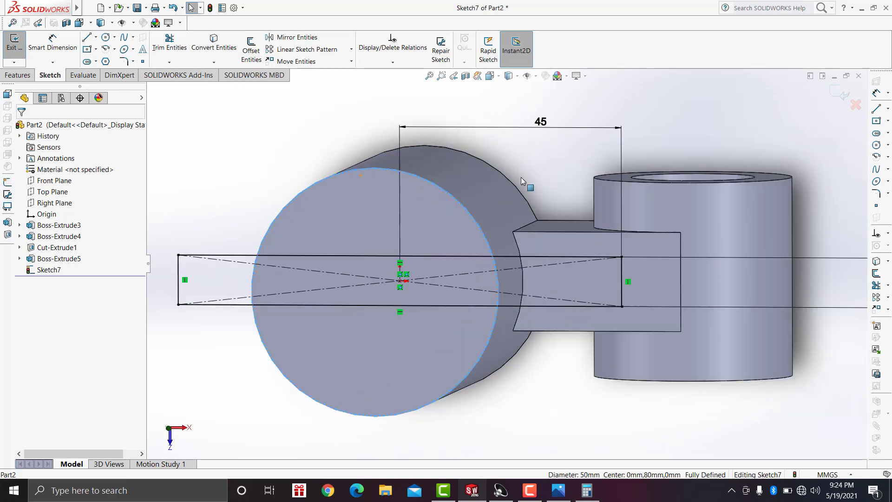
{"action": "left_click", "coordinate": [519, 248]}
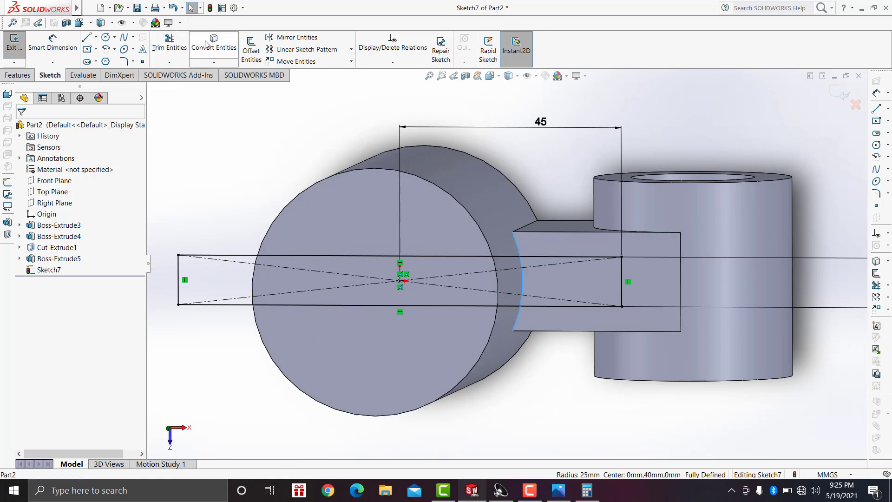
{"action": "left_click", "coordinate": [206, 45]}
{"action": "mouse_move", "coordinate": [417, 204]}
{"action": "middle_mouse_down"}
{"action": "mouse_move", "coordinate": [438, 203]}
{"action": "mouse_move", "coordinate": [411, 205]}
{"action": "middle_mouse_up"}
Step: Trim the rectangle lines and leftover arc inside the cylinder, leaving the rib strip
{"action": "left_click", "coordinate": [170, 44]}
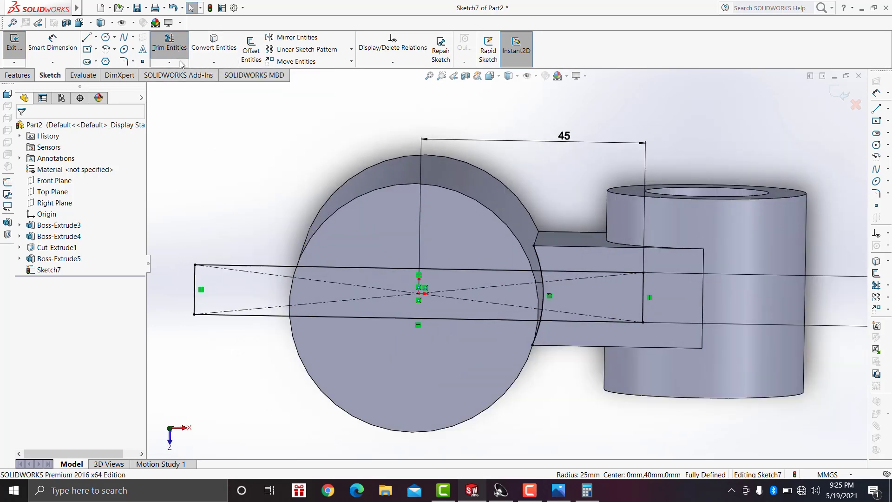
{"action": "mouse_move", "coordinate": [264, 337]}
{"action": "left_mouse_down"}
{"action": "mouse_move", "coordinate": [248, 298]}
{"action": "mouse_move", "coordinate": [186, 290]}
{"action": "left_mouse_up"}
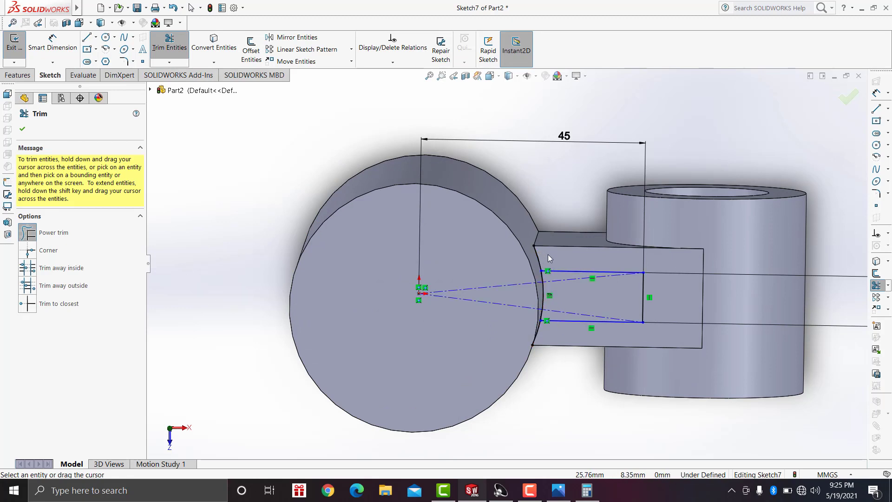
{"action": "left_click_drag", "start_coordinate": [548, 255], "coordinate": [549, 339]}
{"action": "left_click", "coordinate": [22, 129]}
{"action": "left_click", "coordinate": [19, 75]}
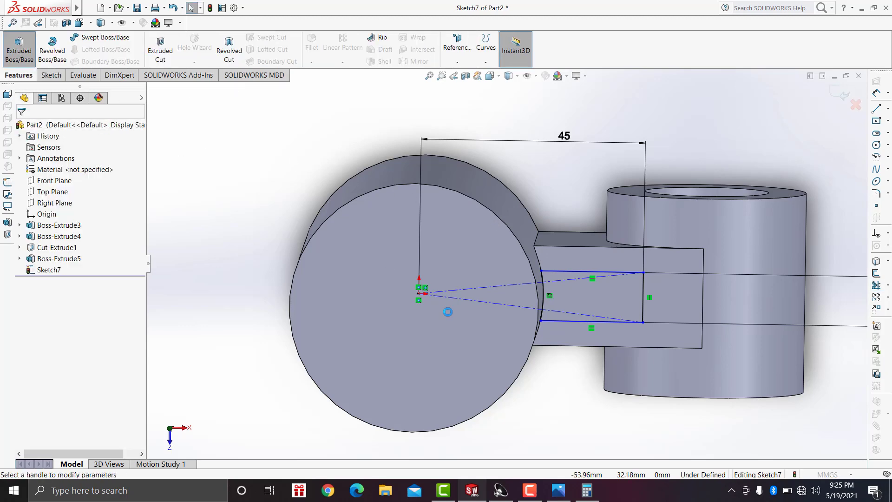
Step: Accept the 40 mm extrusion of the rib strip and glance at the reference drawing
{"action": "mouse_move", "coordinate": [447, 311]}
{"action": "middle_mouse_down"}
{"action": "mouse_move", "coordinate": [439, 200]}
{"action": "mouse_move", "coordinate": [452, 147]}
{"action": "middle_mouse_up"}
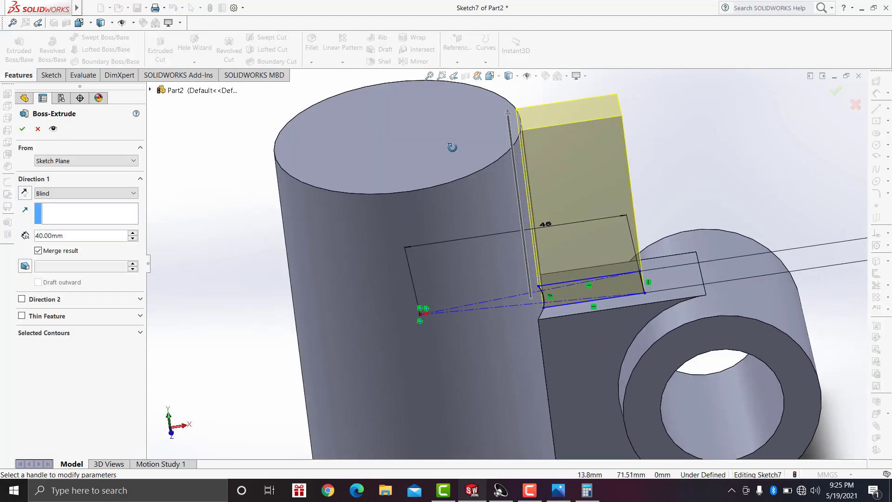
{"action": "mouse_move", "coordinate": [508, 120]}
{"action": "middle_mouse_down"}
{"action": "mouse_move", "coordinate": [490, 144]}
{"action": "mouse_move", "coordinate": [506, 210]}
{"action": "mouse_move", "coordinate": [480, 148]}
{"action": "middle_mouse_up"}
{"action": "left_click", "coordinate": [23, 133]}
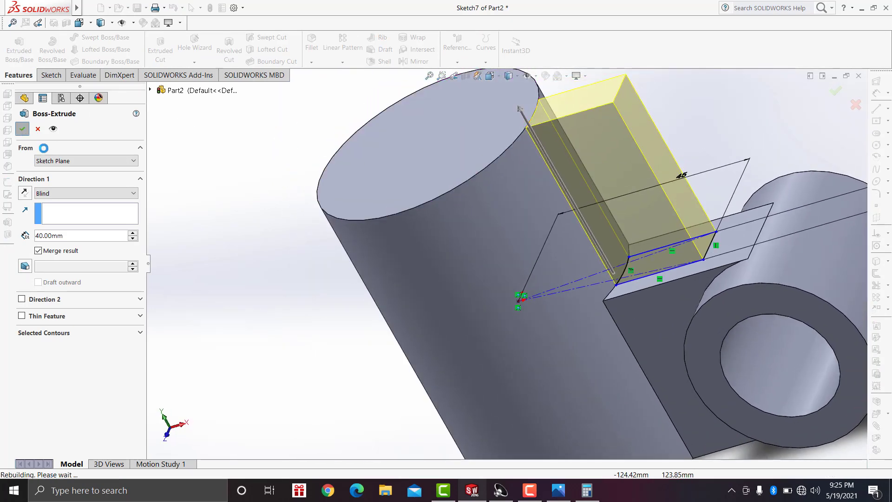
{"action": "left_click", "coordinate": [555, 492]}
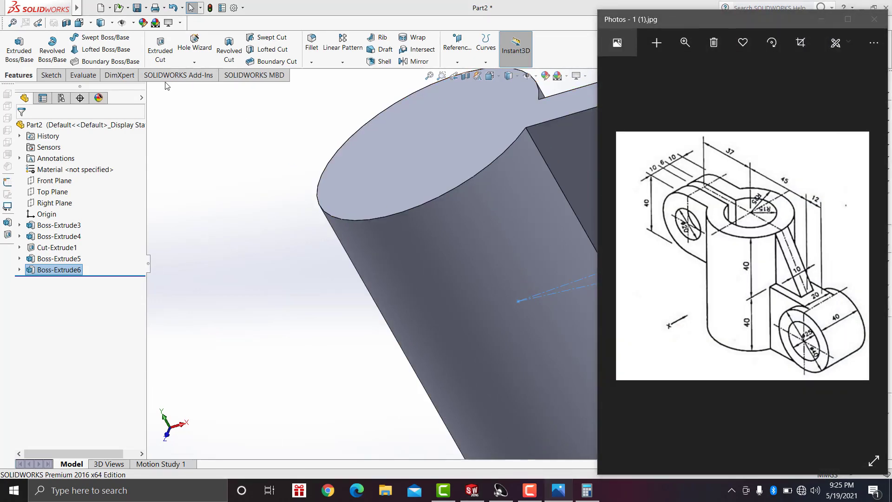
{"action": "left_click", "coordinate": [535, 179]}
Step: On the block's face, draw a diagonal line from its upper-left to lower-right corner
{"action": "left_click", "coordinate": [606, 171]}
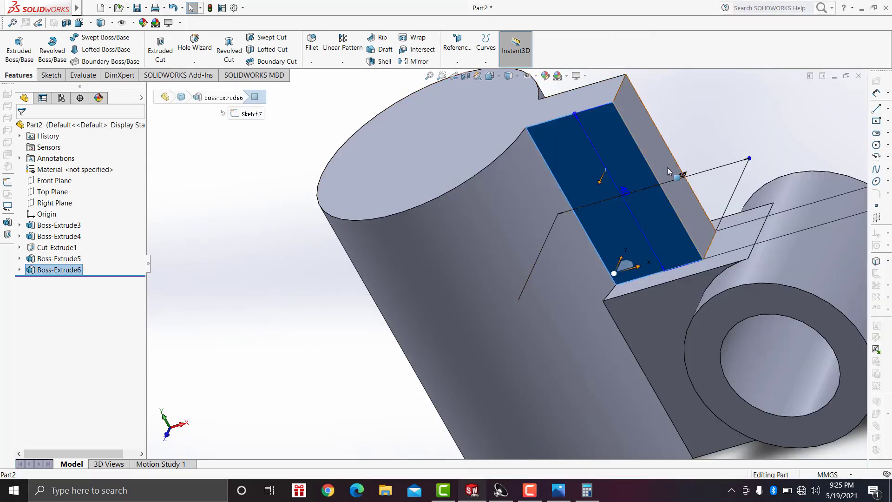
{"action": "left_click", "coordinate": [622, 182]}
{"action": "left_click", "coordinate": [693, 155]}
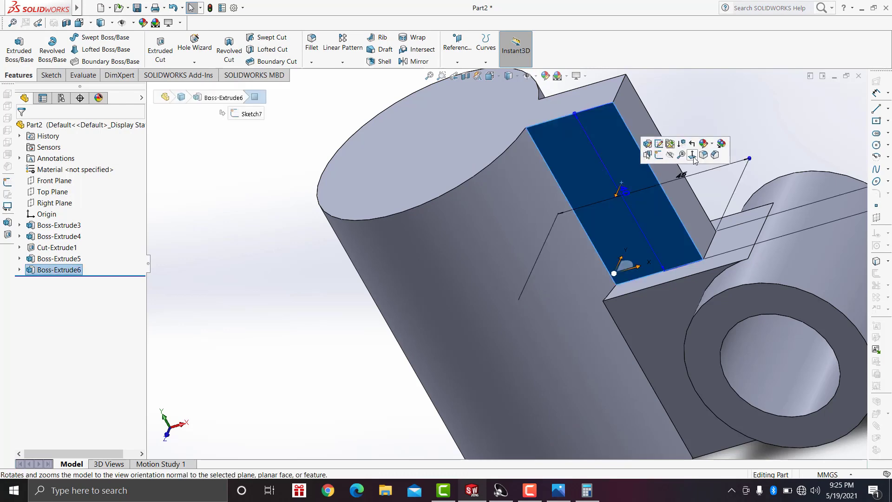
{"action": "left_click", "coordinate": [51, 75]}
{"action": "left_click", "coordinate": [86, 38]}
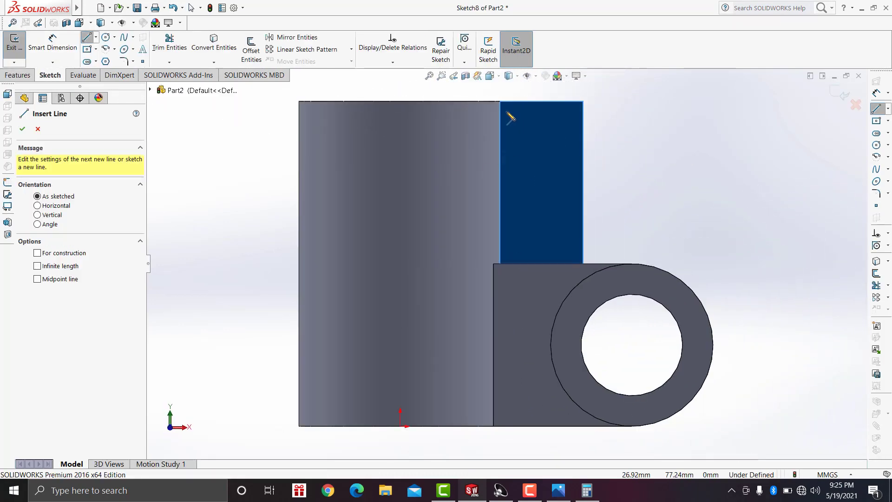
{"action": "left_click", "coordinate": [500, 101]}
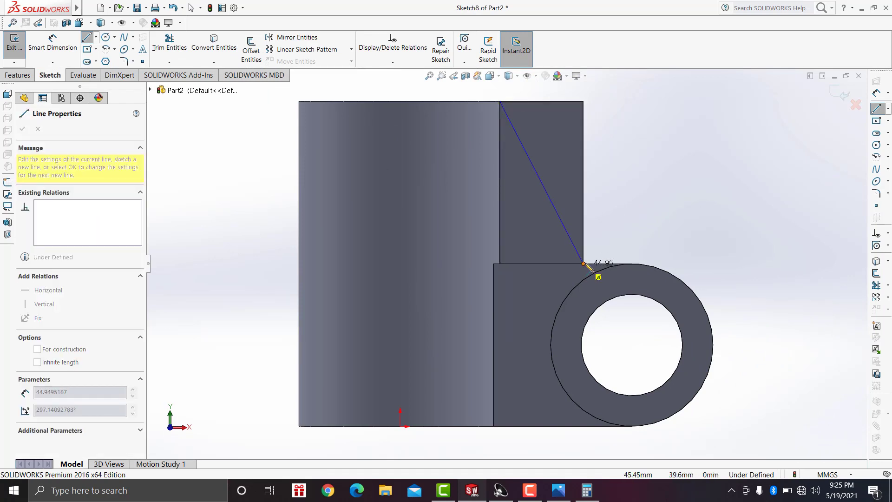
{"action": "left_click", "coordinate": [584, 263]}
{"action": "key", "text": "Escape"}
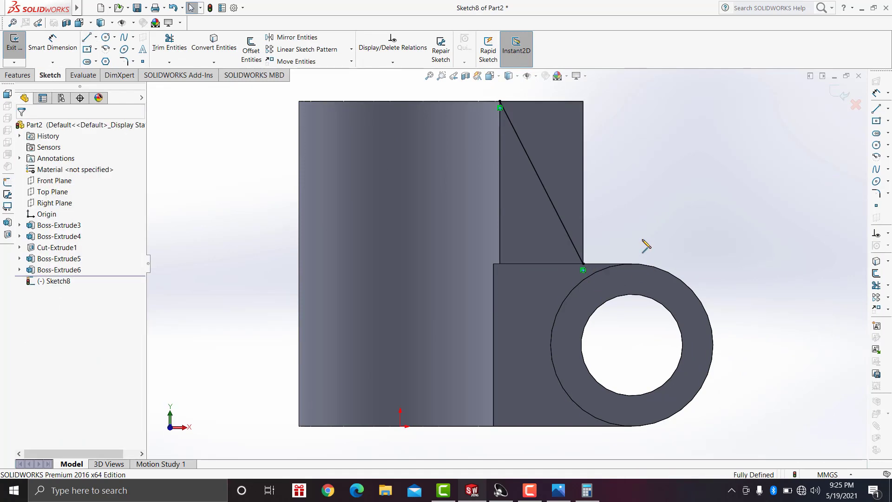
Step: Convert the block's right and top edges into sketch lines to close the triangle
{"action": "left_click", "coordinate": [583, 144]}
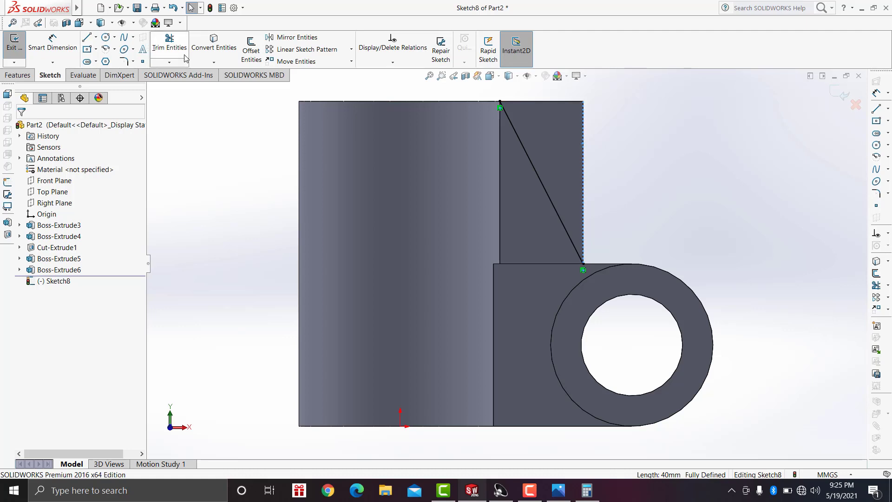
{"action": "left_click", "coordinate": [211, 47]}
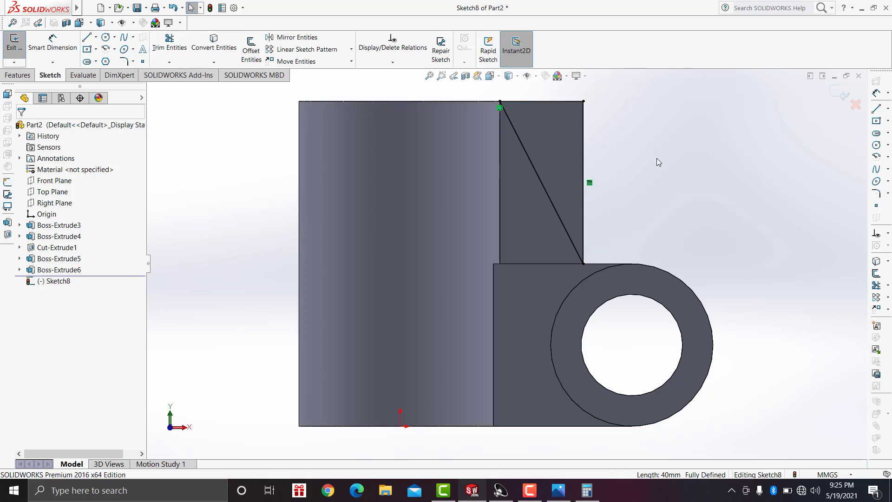
{"action": "left_click", "coordinate": [555, 101]}
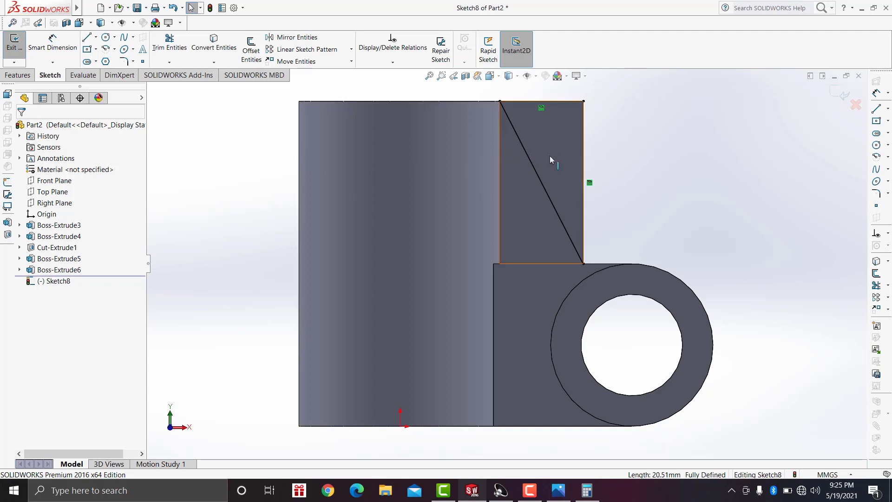
Step: Extrude-cut the triangle sketch 40 mm blind to leave a sloping rib
{"action": "middle_click_drag", "start_coordinate": [651, 161], "coordinate": [630, 202]}
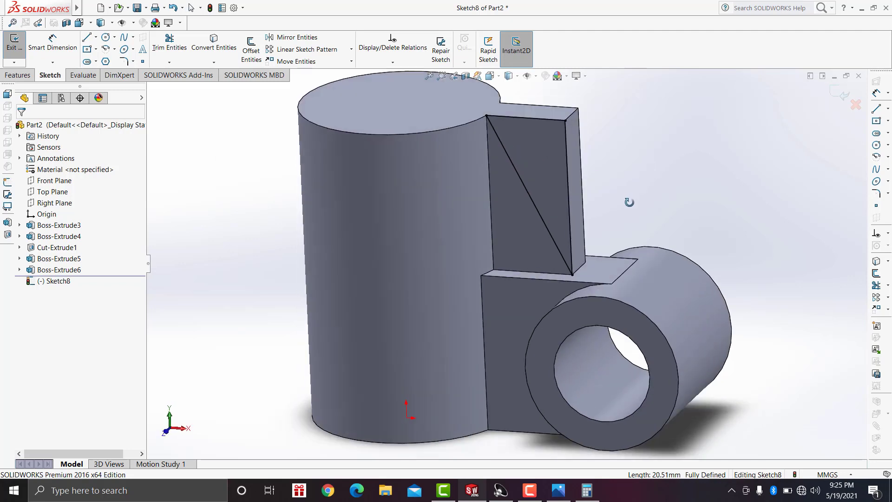
{"action": "left_click", "coordinate": [536, 118]}
{"action": "left_click", "coordinate": [625, 149]}
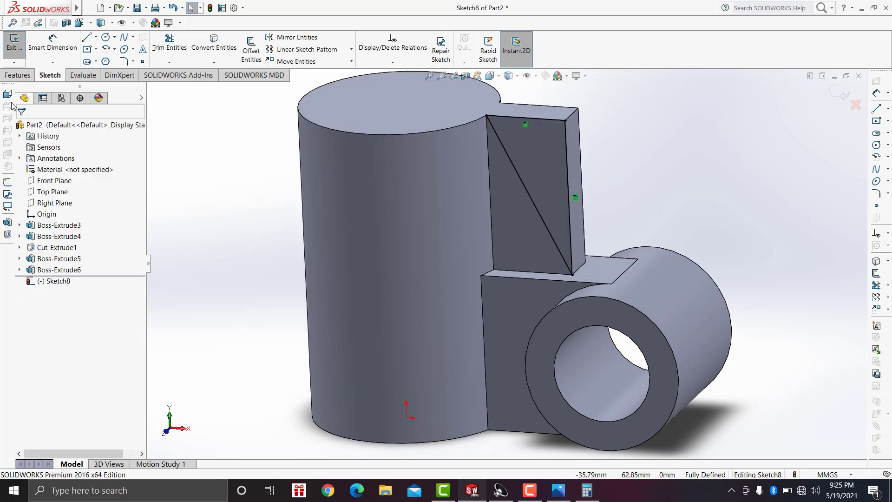
{"action": "left_click", "coordinate": [17, 75]}
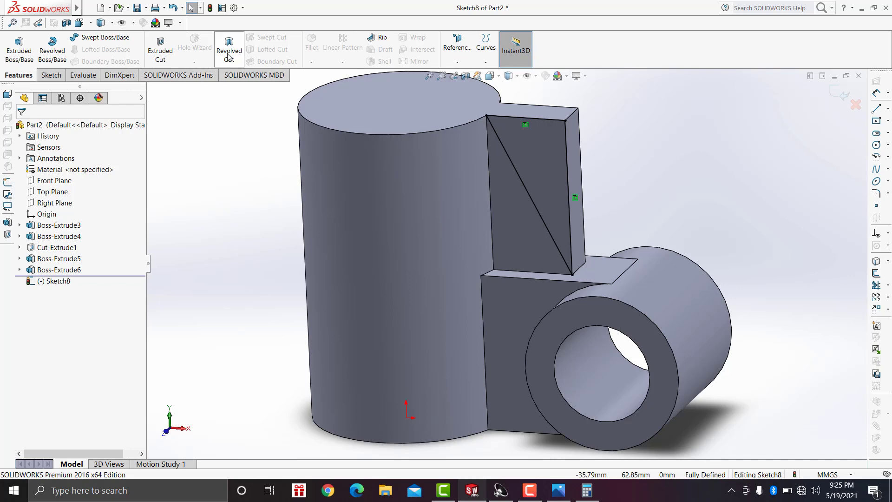
{"action": "left_click", "coordinate": [155, 54]}
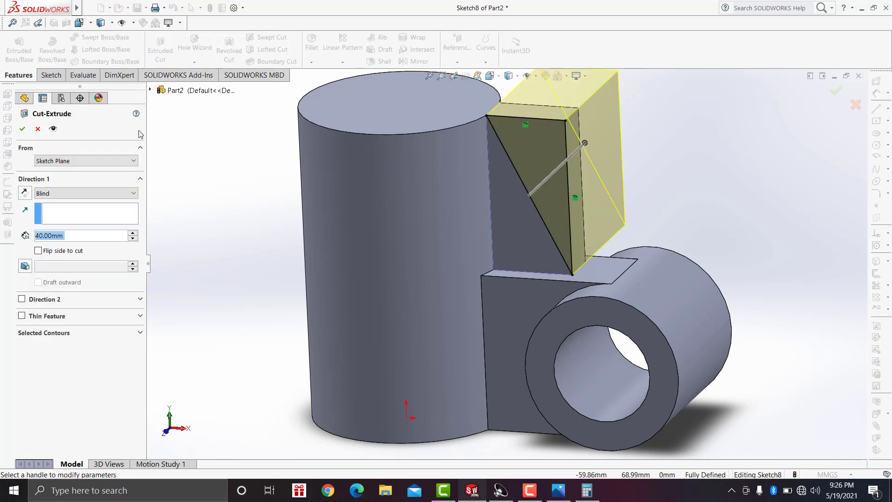
{"action": "left_click", "coordinate": [23, 131]}
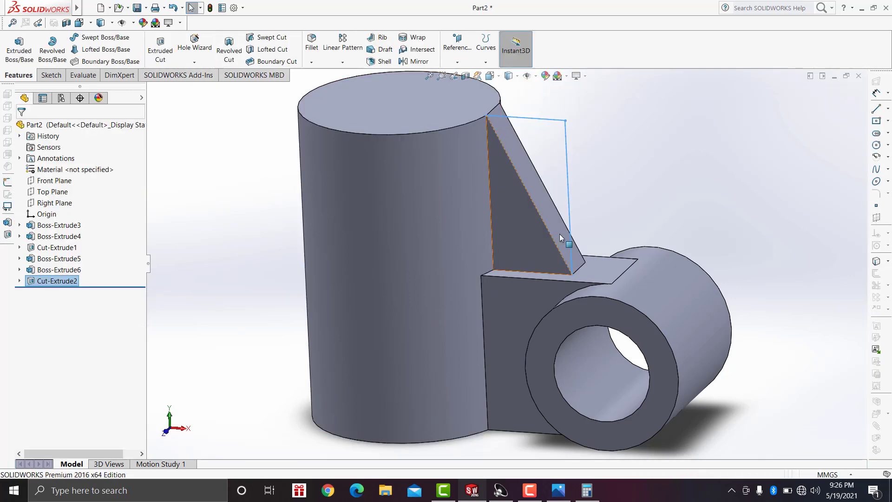
Step: Orbit around the new rib and compare it with the reference drawing
{"action": "mouse_move", "coordinate": [560, 233]}
{"action": "middle_mouse_down"}
{"action": "mouse_move", "coordinate": [464, 263]}
{"action": "mouse_move", "coordinate": [525, 258]}
{"action": "mouse_move", "coordinate": [662, 176]}
{"action": "middle_mouse_up"}
{"action": "scroll", "coordinate": [560, 241], "scroll_direction": "up", "scroll_amount": 3}
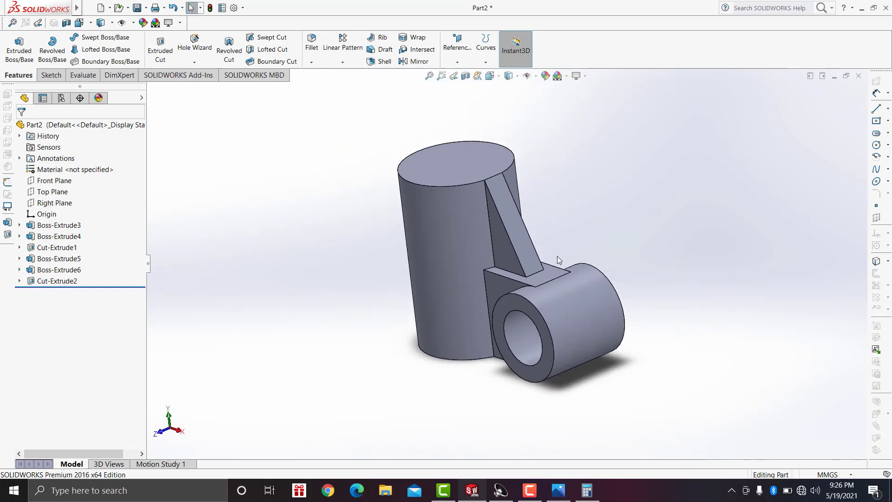
{"action": "mouse_move", "coordinate": [556, 255]}
{"action": "middle_mouse_down"}
{"action": "mouse_move", "coordinate": [562, 298]}
{"action": "mouse_move", "coordinate": [553, 302]}
{"action": "middle_mouse_up"}
{"action": "left_click", "coordinate": [558, 491]}
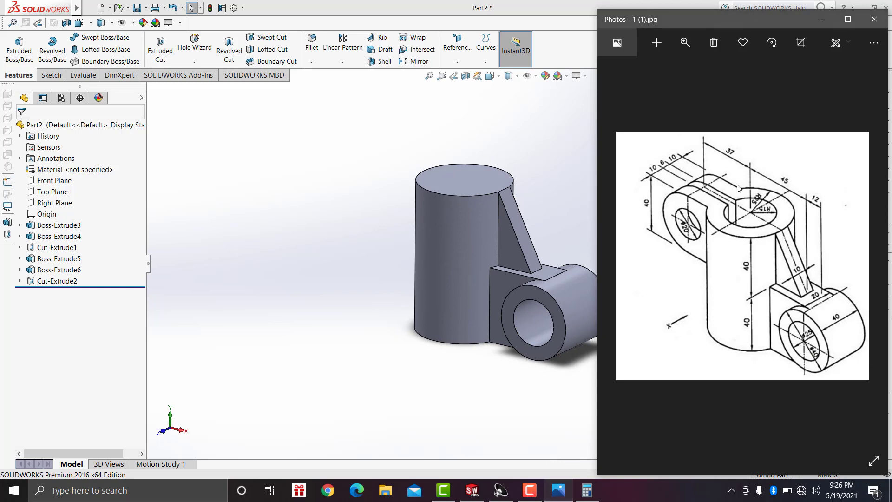
Step: On the cylinder's top face, draw a center rectangle from the origin, extending past the cylinder's left side
{"action": "left_click", "coordinate": [264, 200]}
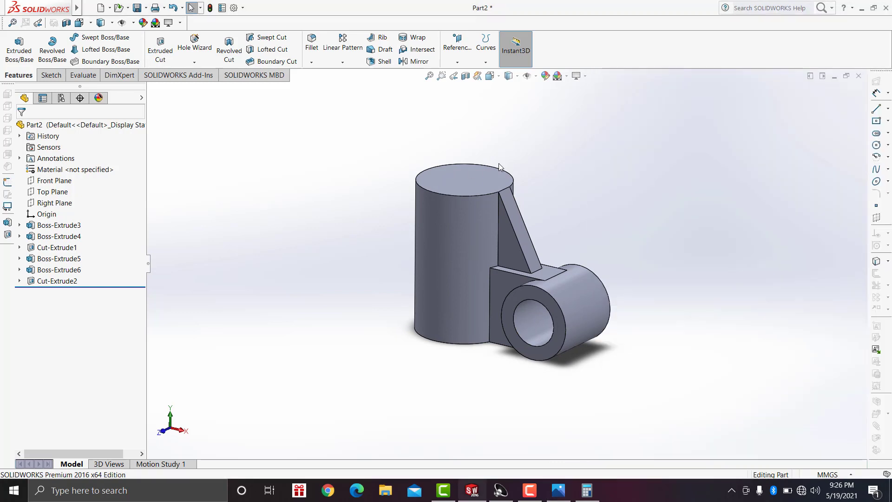
{"action": "left_click", "coordinate": [474, 178]}
{"action": "left_click", "coordinate": [543, 152]}
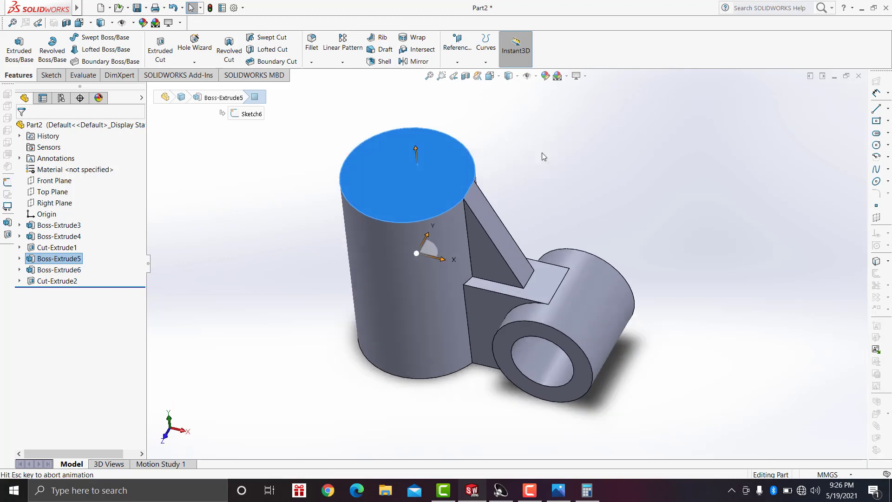
{"action": "left_click", "coordinate": [50, 75]}
{"action": "left_click", "coordinate": [88, 50]}
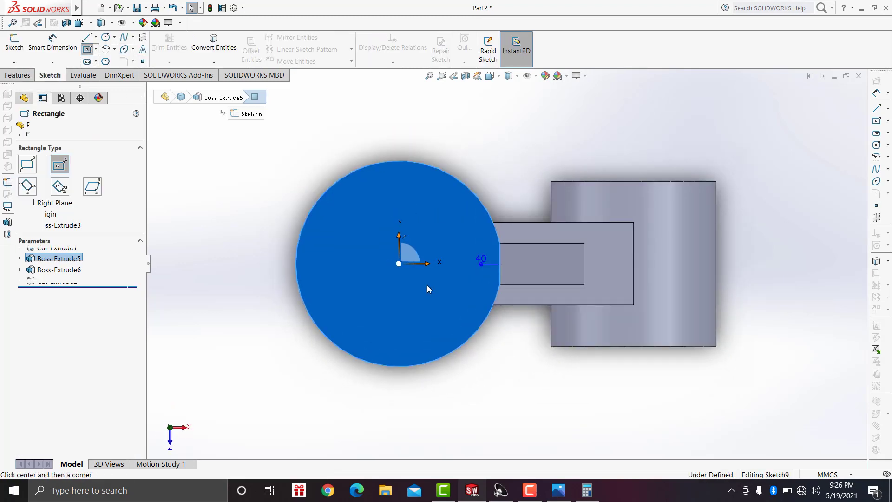
{"action": "left_click", "coordinate": [399, 264]}
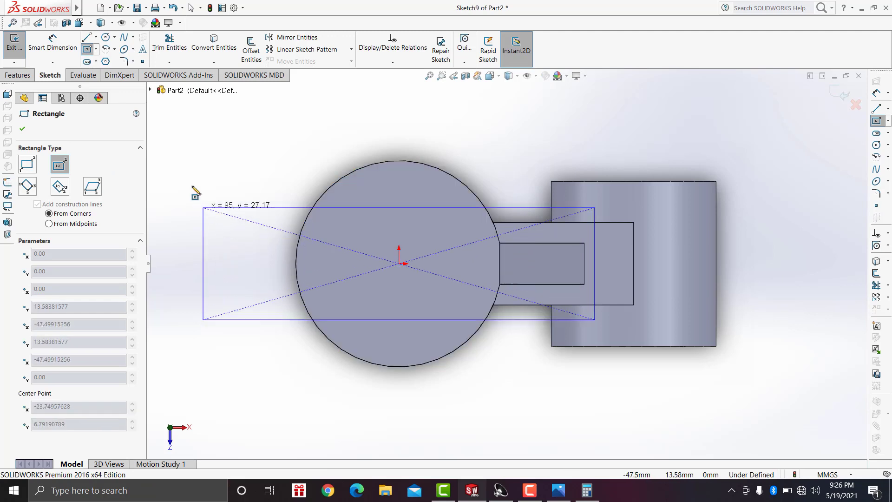
{"action": "left_click", "coordinate": [171, 239]}
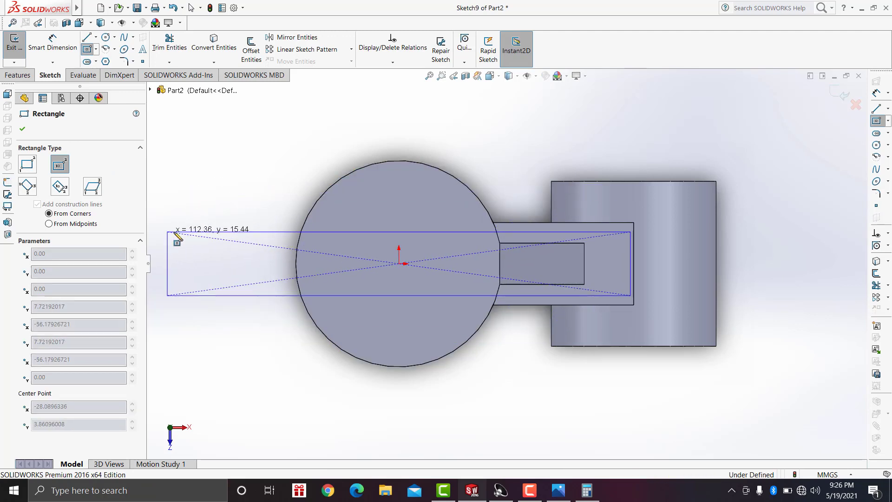
{"action": "scroll", "coordinate": [505, 264], "scroll_direction": "up", "scroll_amount": 2}
{"action": "left_click", "coordinate": [559, 491]}
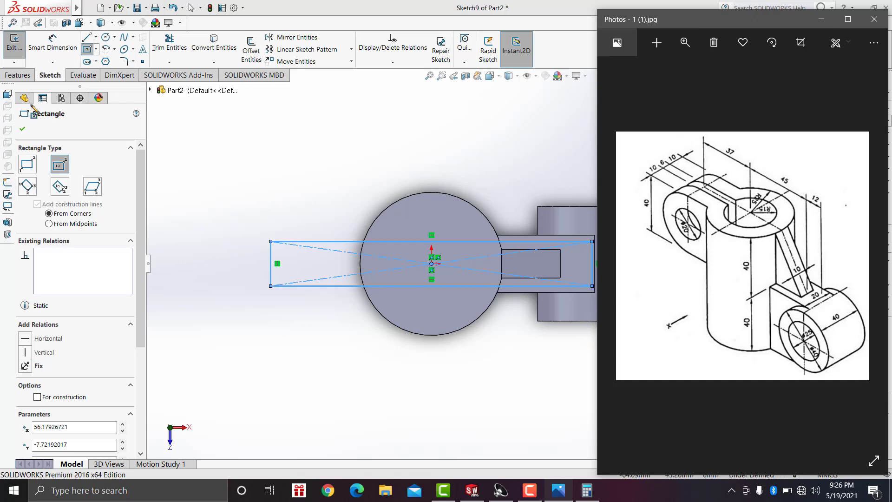
{"action": "right_click_drag", "start_coordinate": [260, 223], "coordinate": [256, 143]}
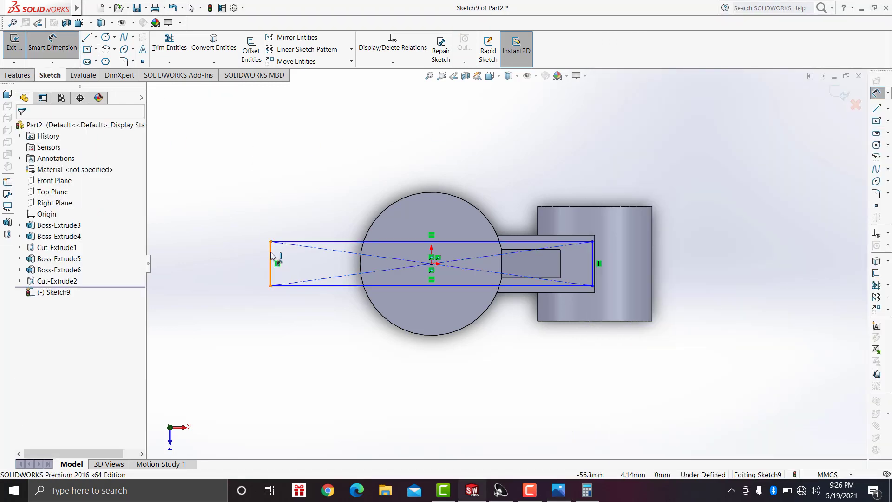
Step: Dimension the rectangle's left edge 37 mm from the centre point
{"action": "left_click", "coordinate": [271, 254]}
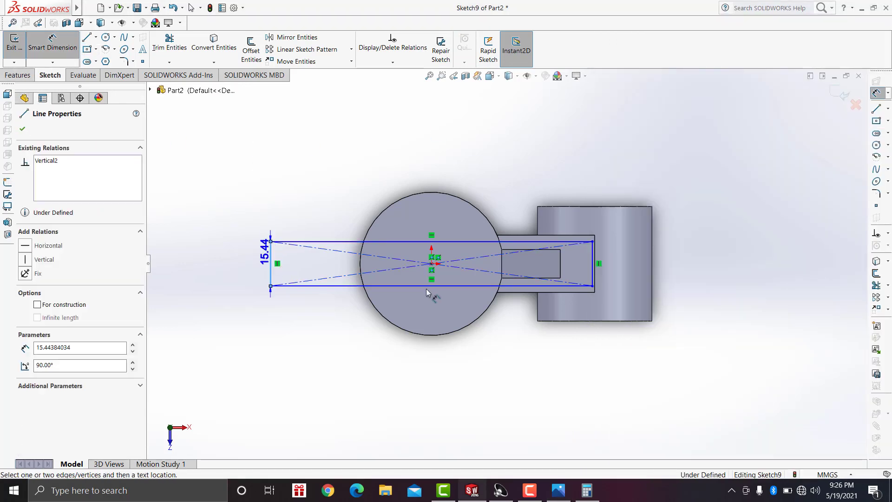
{"action": "left_click", "coordinate": [432, 264]}
{"action": "left_click", "coordinate": [353, 165]}
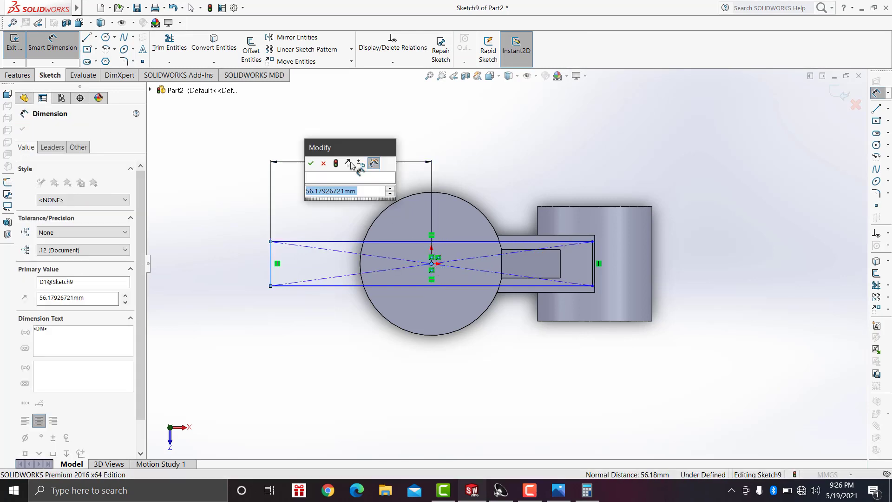
{"action": "type", "text": "37"}
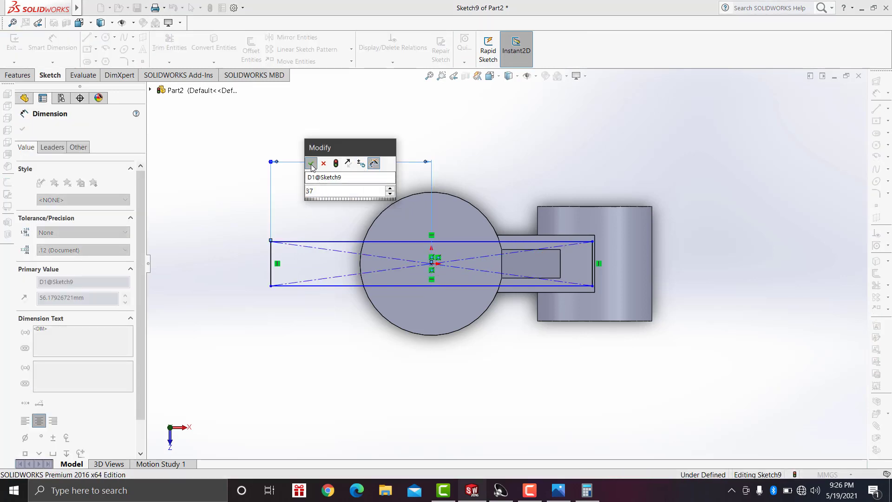
{"action": "left_click", "coordinate": [312, 164]}
{"action": "scroll", "coordinate": [391, 306], "scroll_direction": "down", "scroll_amount": 1}
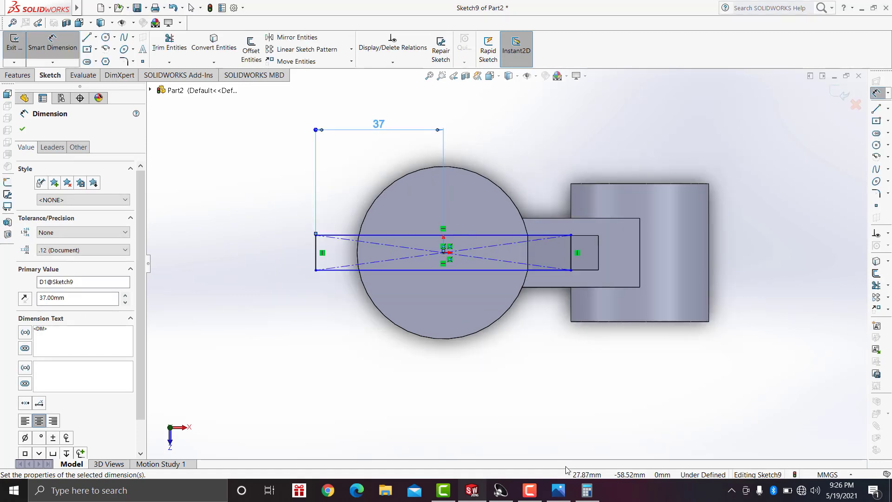
{"action": "left_click", "coordinate": [558, 490]}
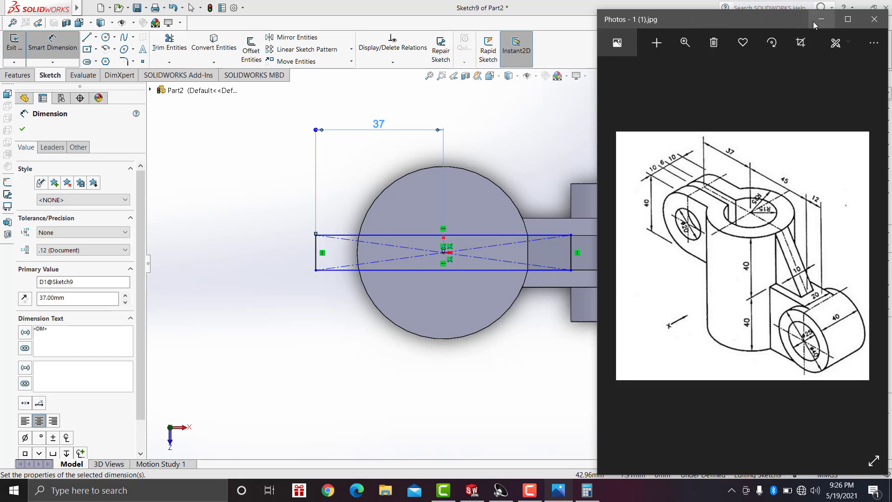
{"action": "left_click", "coordinate": [814, 24]}
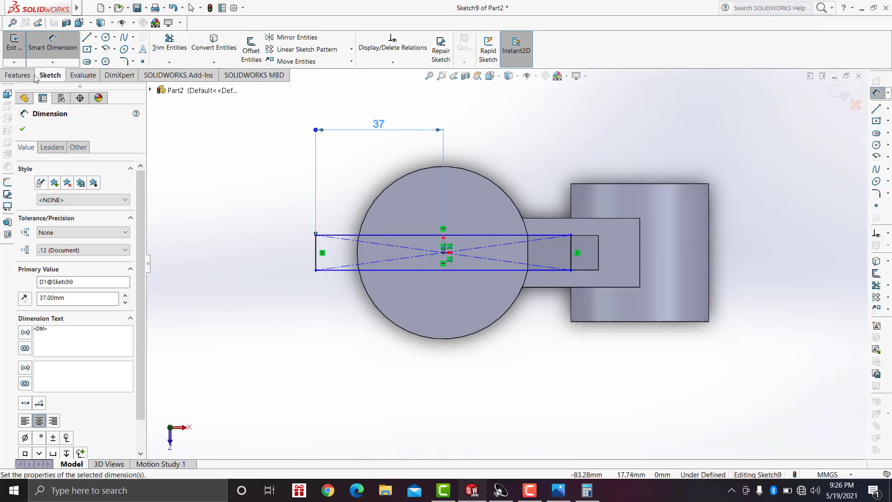
Step: Add a 26 mm height dimension to the rectangle, fully defining the sketch
{"action": "left_click", "coordinate": [317, 251]}
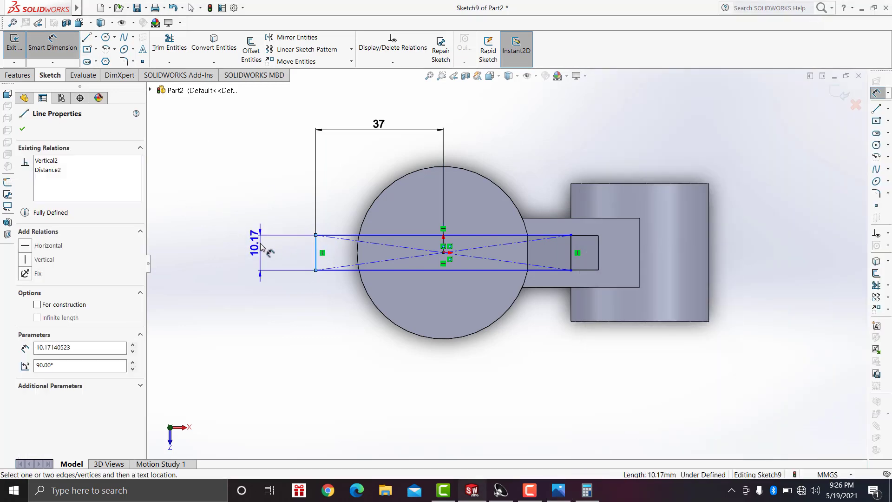
{"action": "left_click", "coordinate": [260, 251]}
{"action": "type", "text": "26"}
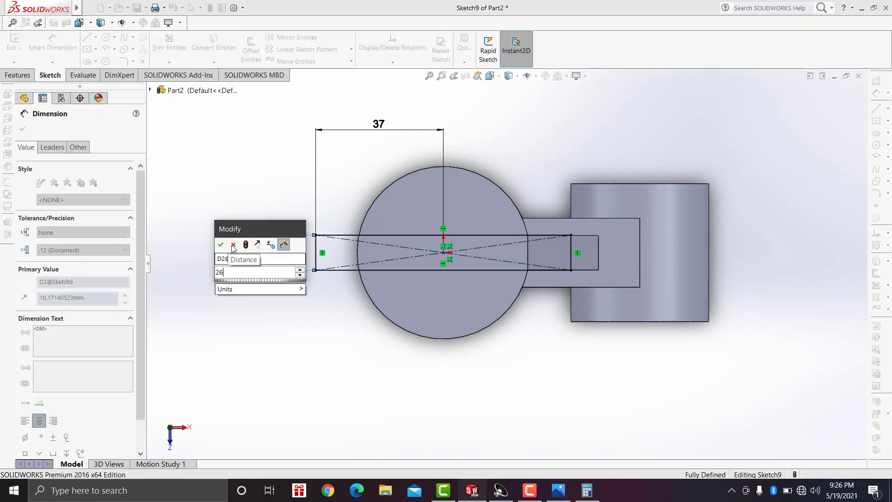
{"action": "key", "text": "Return"}
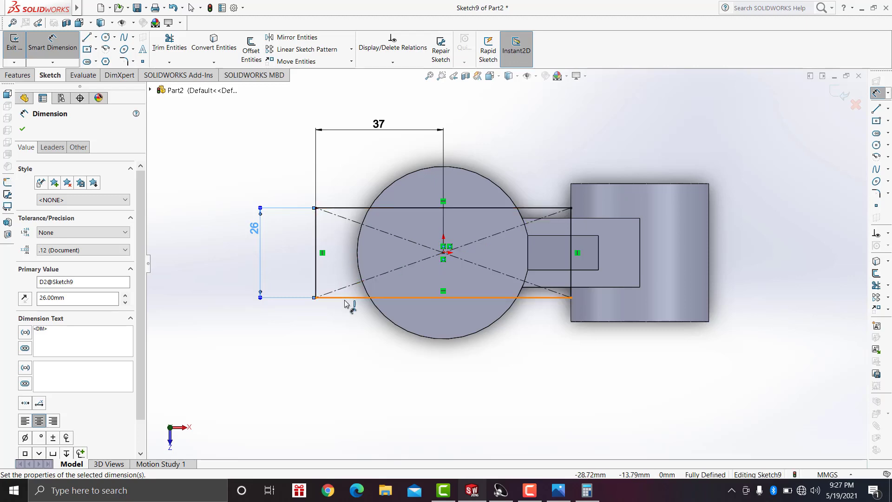
{"action": "left_click", "coordinate": [559, 491]}
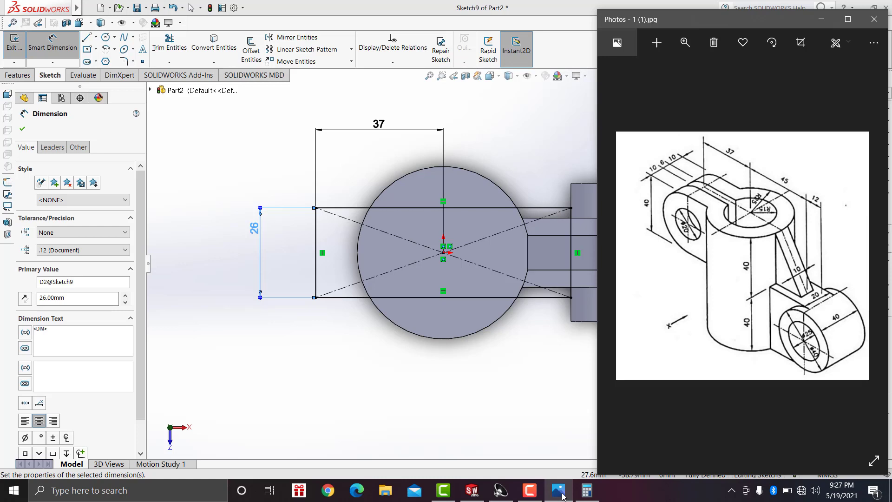
{"action": "left_click", "coordinate": [562, 495]}
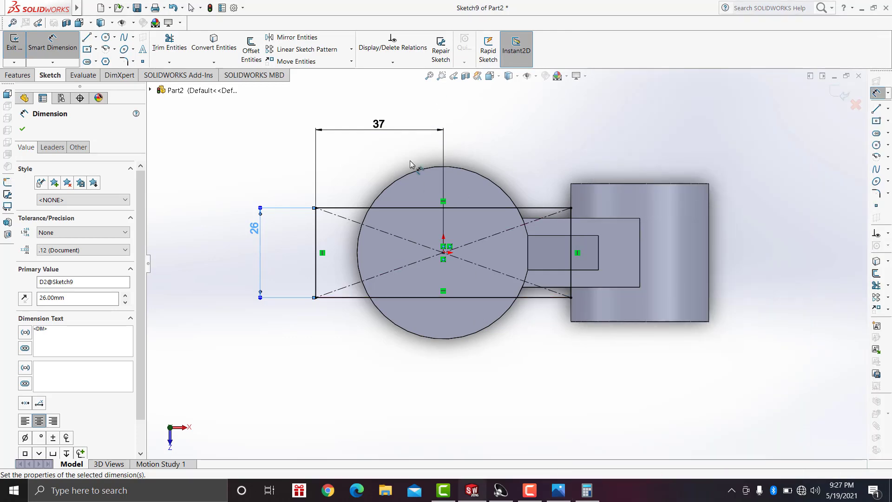
{"action": "left_click", "coordinate": [359, 235]}
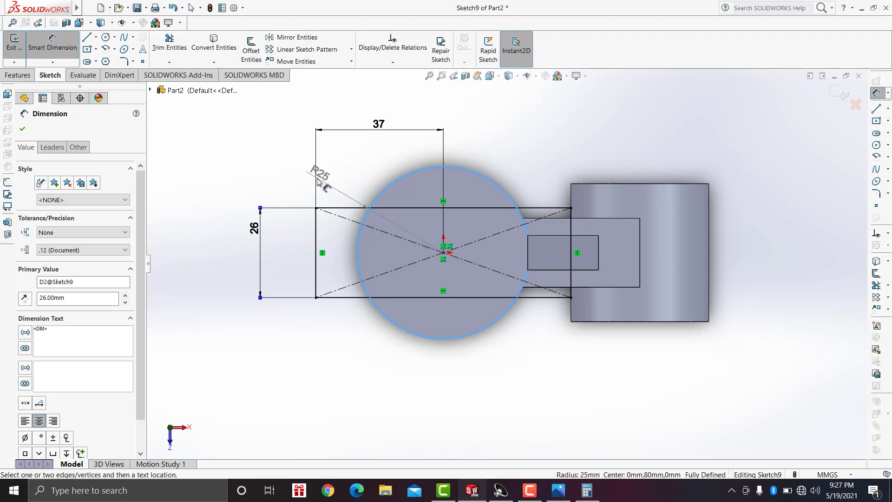
{"action": "left_click", "coordinate": [23, 130]}
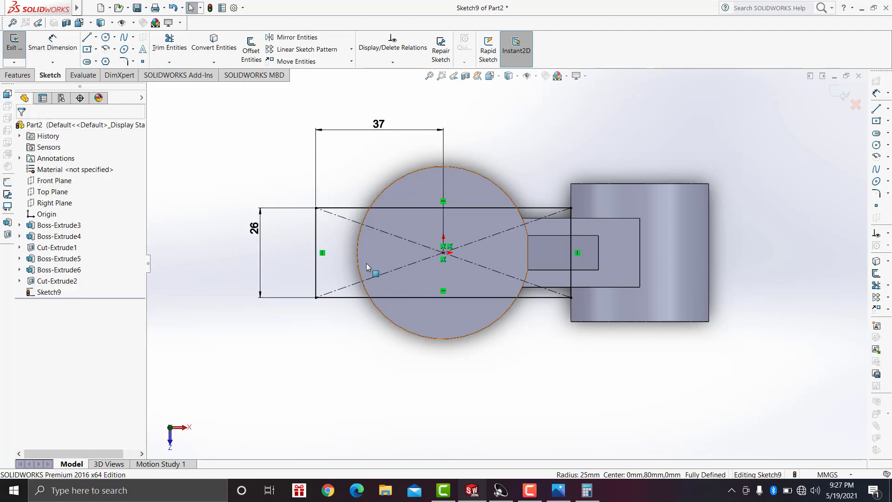
Step: Convert the cylinder's circular edge, then trim away everything inside it, leaving the outer strip
{"action": "left_click", "coordinate": [358, 247]}
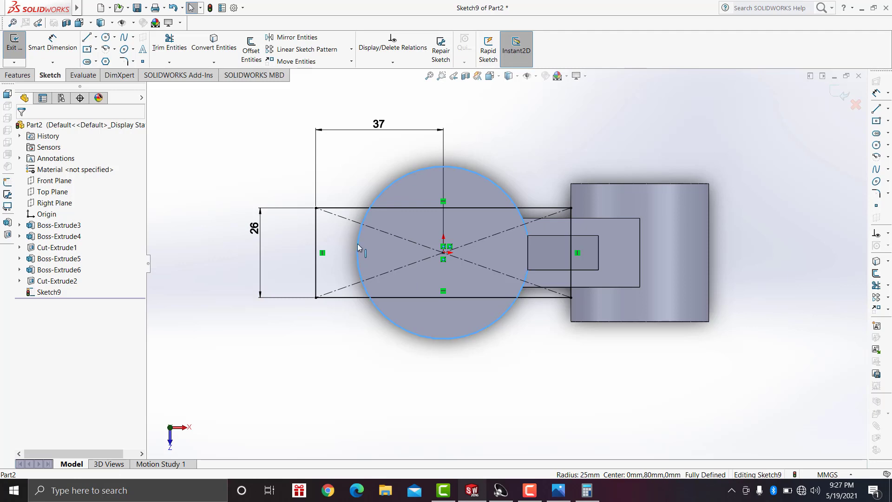
{"action": "left_click", "coordinate": [211, 45]}
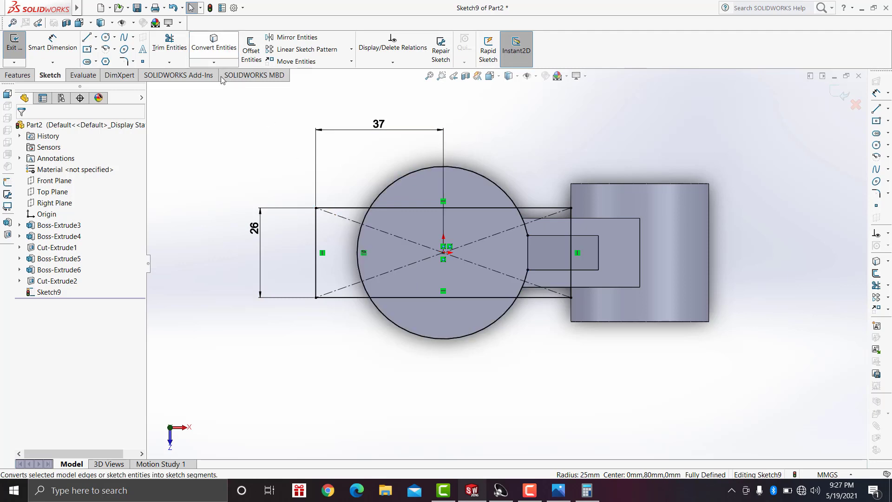
{"action": "left_click", "coordinate": [166, 46]}
{"action": "mouse_move", "coordinate": [457, 297]}
{"action": "left_mouse_down"}
{"action": "mouse_move", "coordinate": [439, 199]}
{"action": "mouse_move", "coordinate": [498, 184]}
{"action": "left_mouse_up"}
{"action": "left_click_drag", "start_coordinate": [526, 214], "coordinate": [516, 234]}
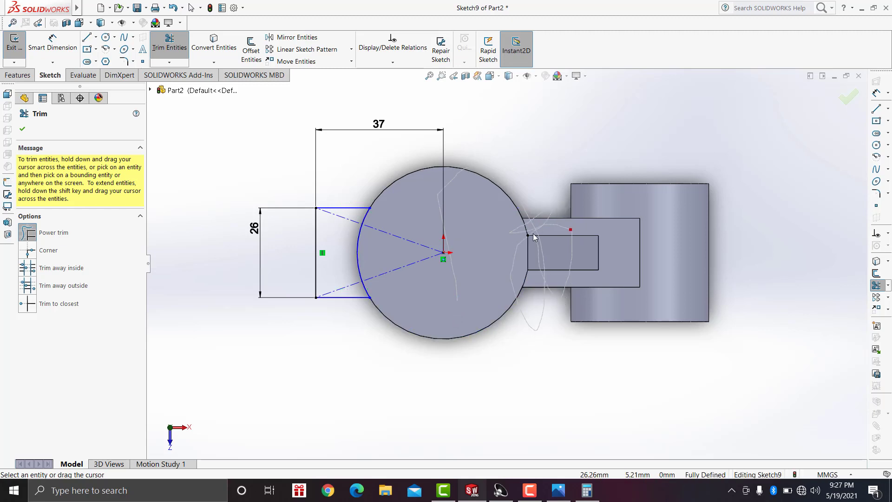
{"action": "left_click_drag", "start_coordinate": [422, 343], "coordinate": [227, 301]}
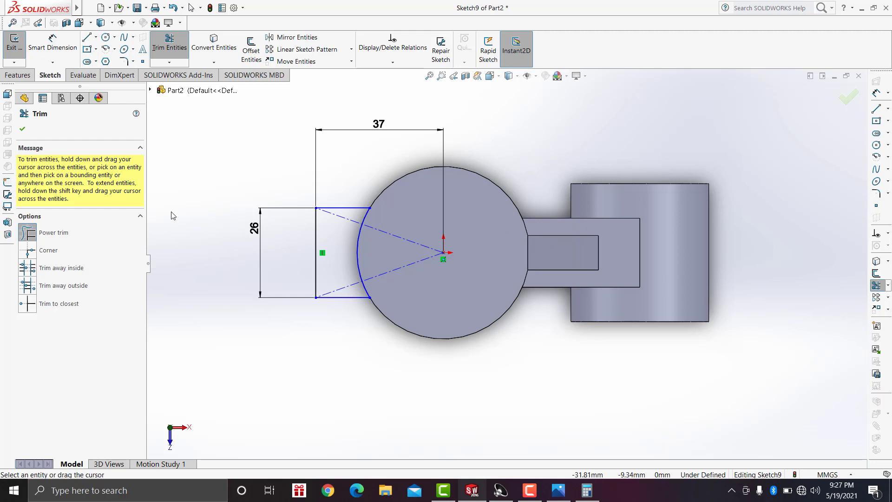
{"action": "left_click", "coordinate": [23, 130]}
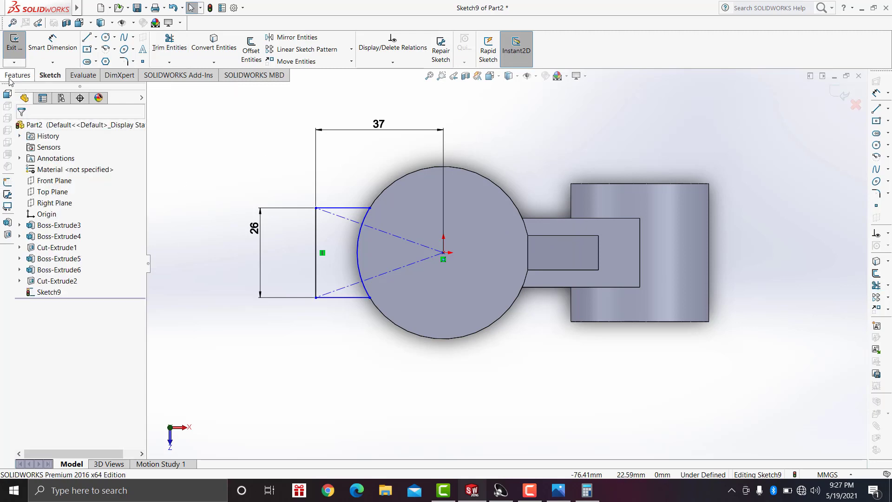
{"action": "left_click", "coordinate": [14, 76]}
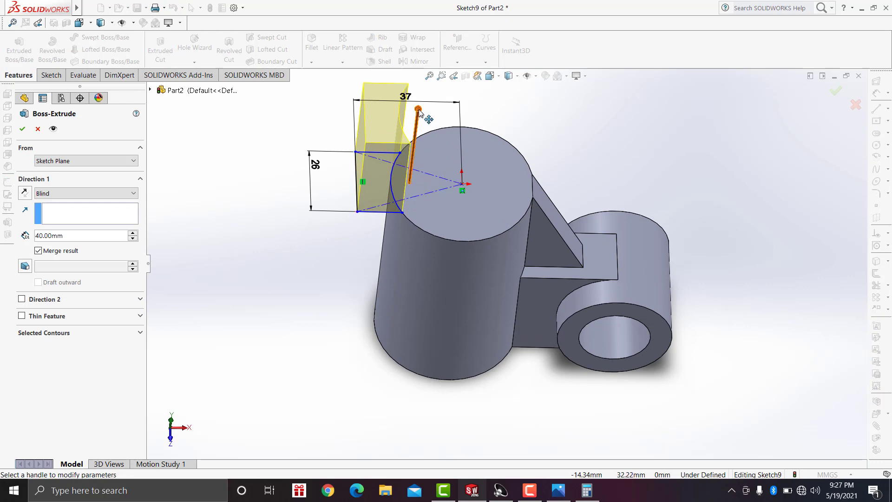
Step: Extrude the strip profile 40 mm downward as Boss-Extrude7
{"action": "left_click_drag", "start_coordinate": [413, 153], "coordinate": [400, 269]}
{"action": "left_click", "coordinate": [400, 269]}
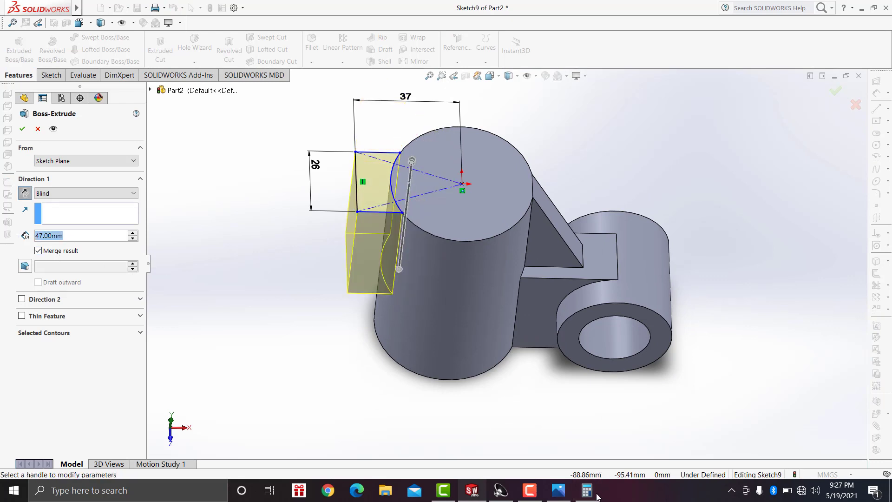
{"action": "left_click", "coordinate": [559, 490]}
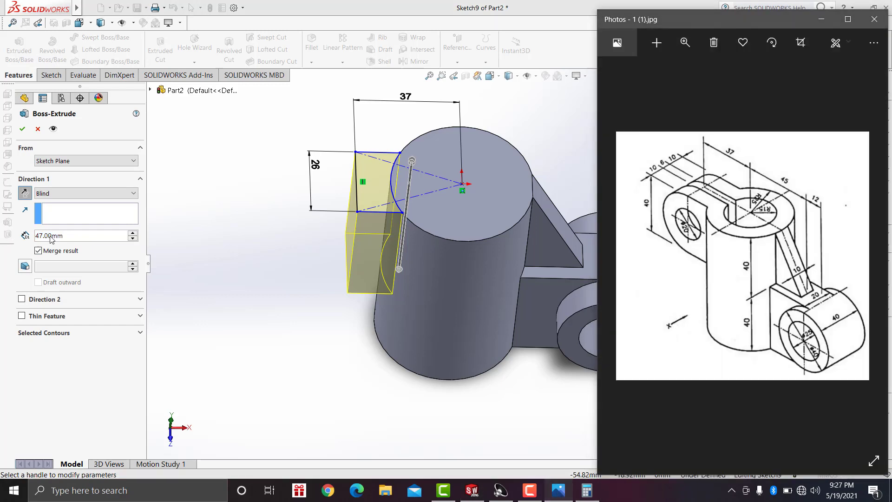
{"action": "left_click", "coordinate": [73, 238]}
{"action": "left_click_drag", "start_coordinate": [74, 238], "coordinate": [48, 238]}
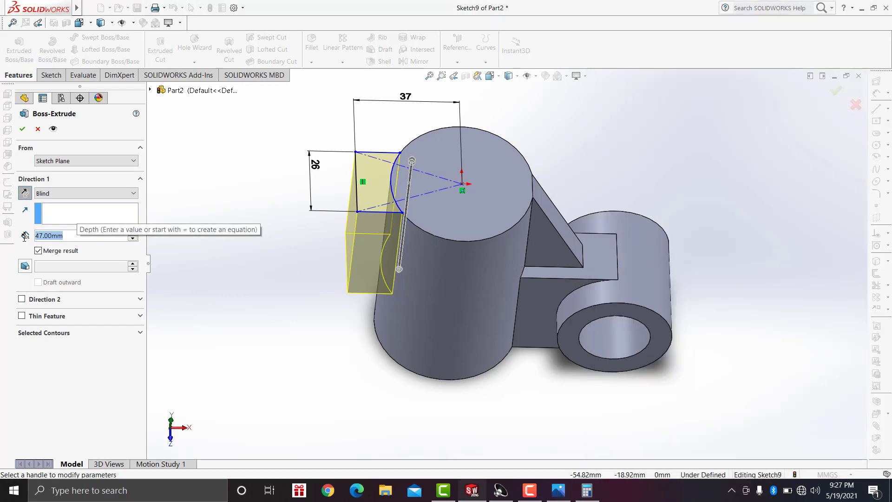
{"action": "type", "text": "40"}
{"action": "key", "text": "Return"}
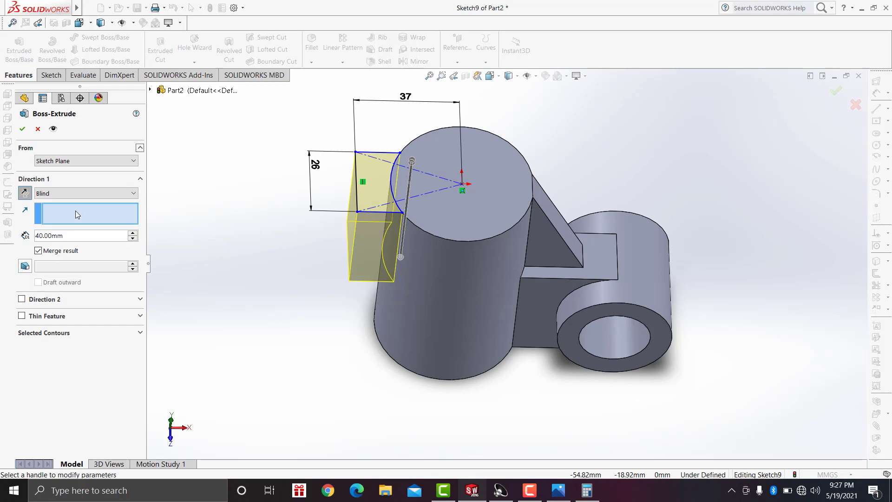
{"action": "left_click", "coordinate": [22, 129]}
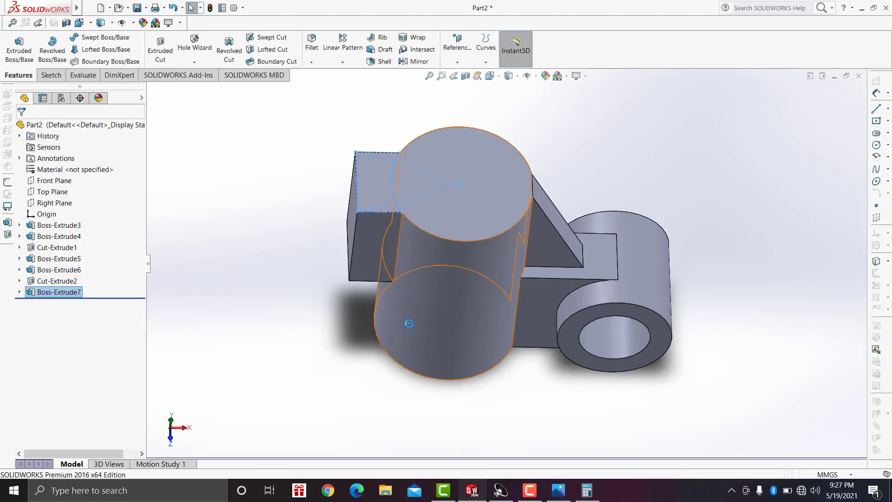
Step: Orbit around the new block and check it against the reference drawing
{"action": "mouse_move", "coordinate": [398, 289]}
{"action": "middle_mouse_down"}
{"action": "mouse_move", "coordinate": [359, 169]}
{"action": "mouse_move", "coordinate": [372, 261]}
{"action": "middle_mouse_up"}
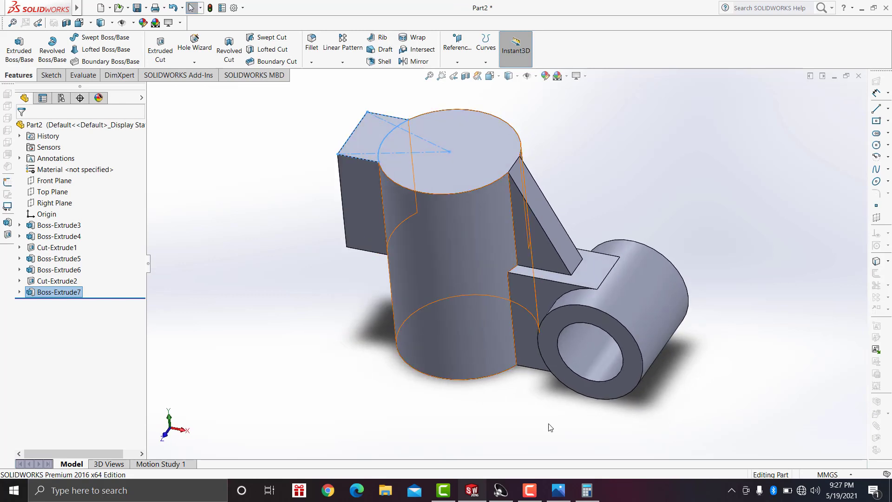
{"action": "left_click", "coordinate": [555, 499]}
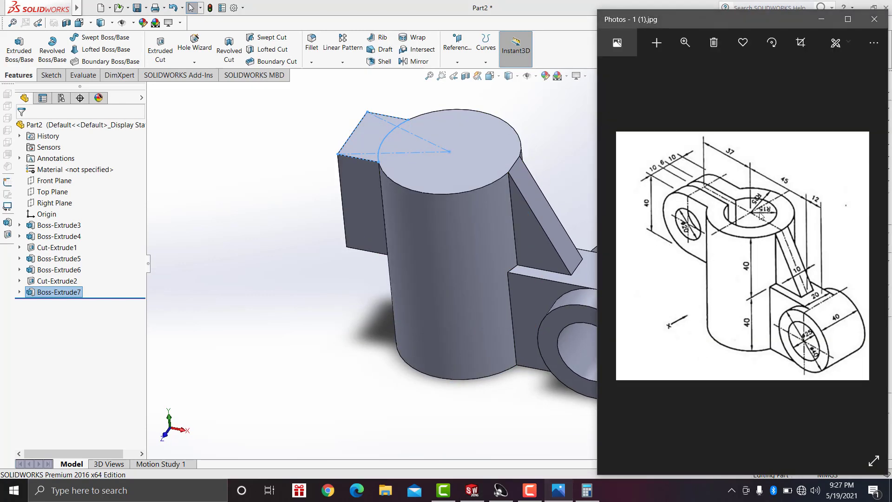
{"action": "left_click", "coordinate": [286, 354]}
{"action": "left_click", "coordinate": [354, 224]}
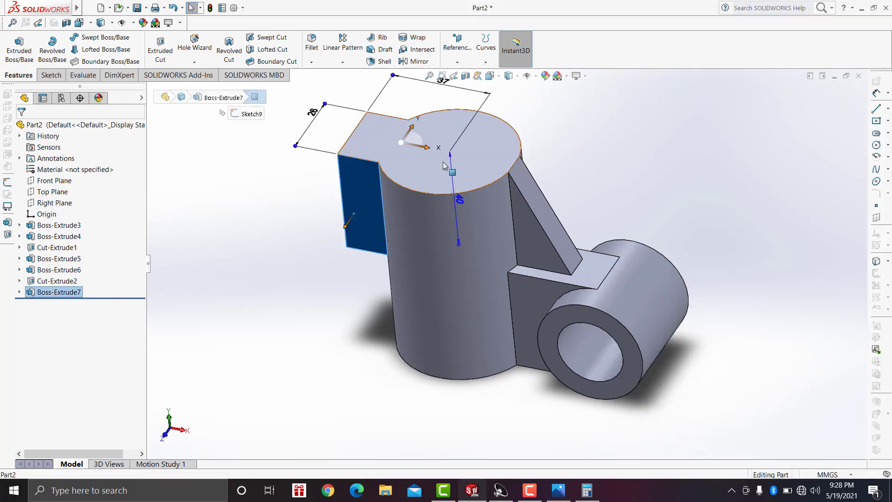
{"action": "left_click", "coordinate": [271, 244]}
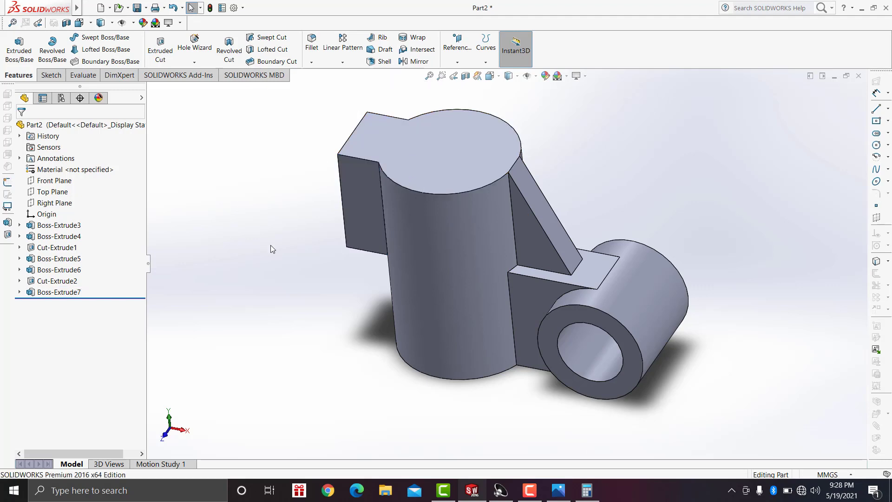
Step: On the block's outer side face, draw a 20 mm radius circle centred on its outer edge
{"action": "left_click", "coordinate": [362, 192]}
{"action": "left_click", "coordinate": [433, 164]}
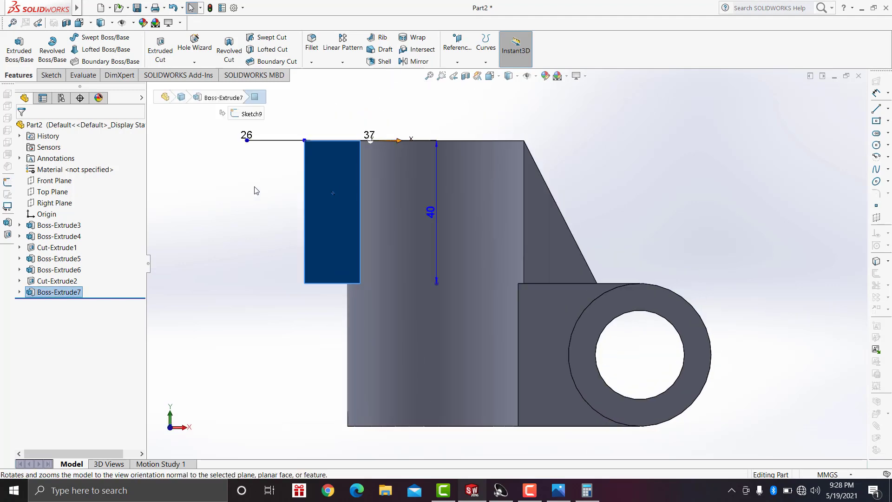
{"action": "left_click", "coordinate": [51, 75]}
{"action": "left_click", "coordinate": [105, 37]}
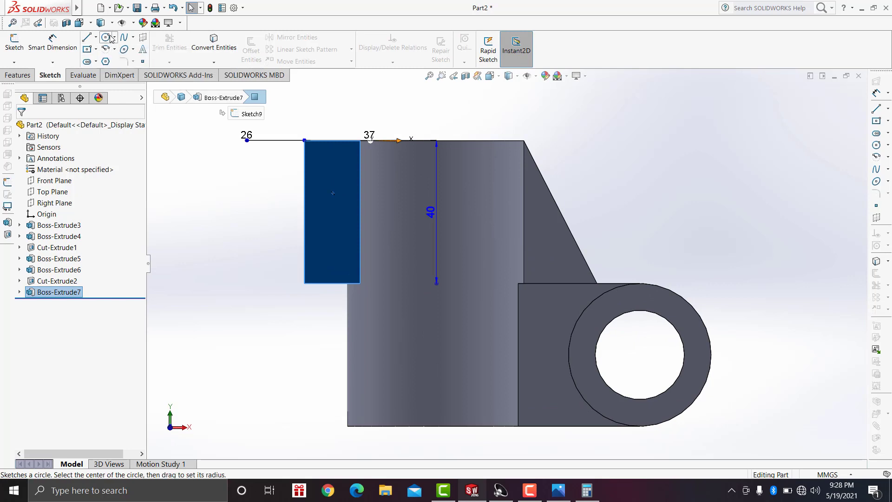
{"action": "left_click", "coordinate": [304, 212]}
{"action": "left_click", "coordinate": [305, 141]}
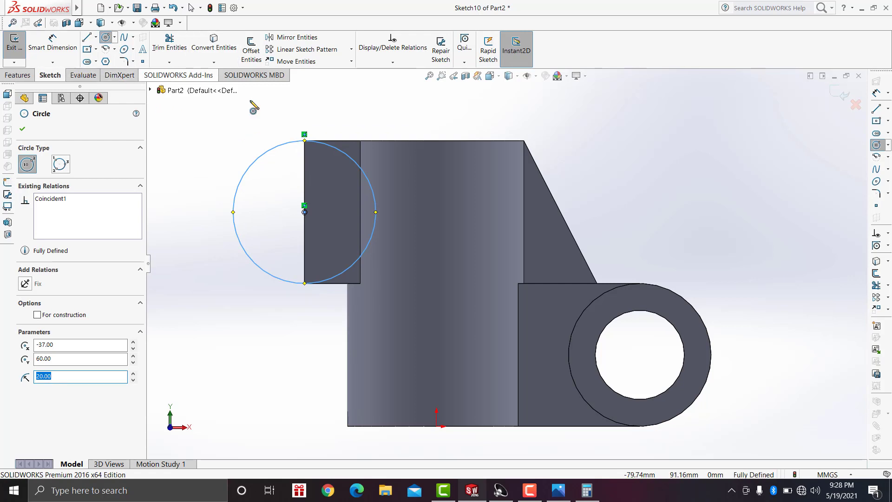
Step: Trim away the circle's half lying over the face, leaving the lug's semicircle
{"action": "left_click", "coordinate": [169, 43]}
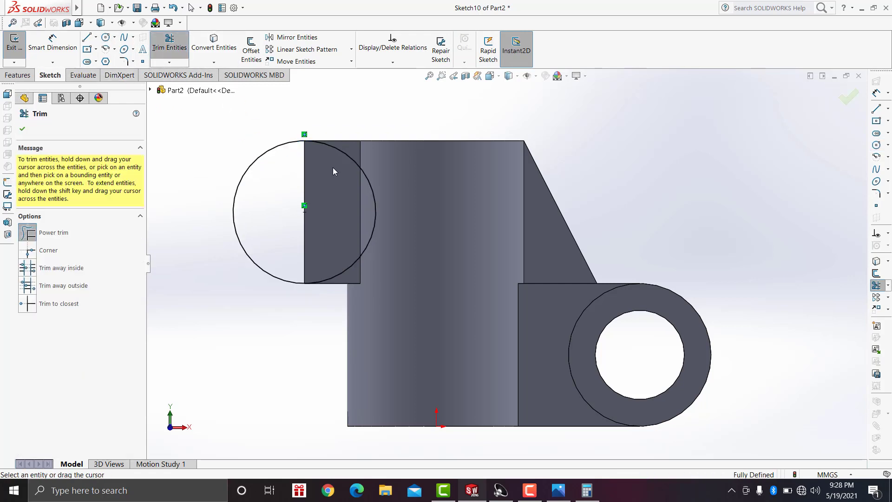
{"action": "left_click_drag", "start_coordinate": [333, 167], "coordinate": [356, 149]}
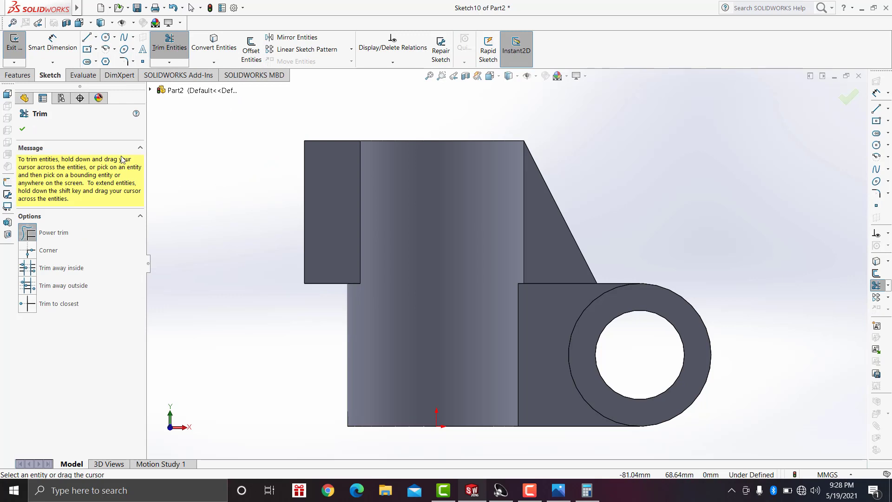
{"action": "key", "text": "Escape"}
{"action": "key", "text": "ctrl+z"}
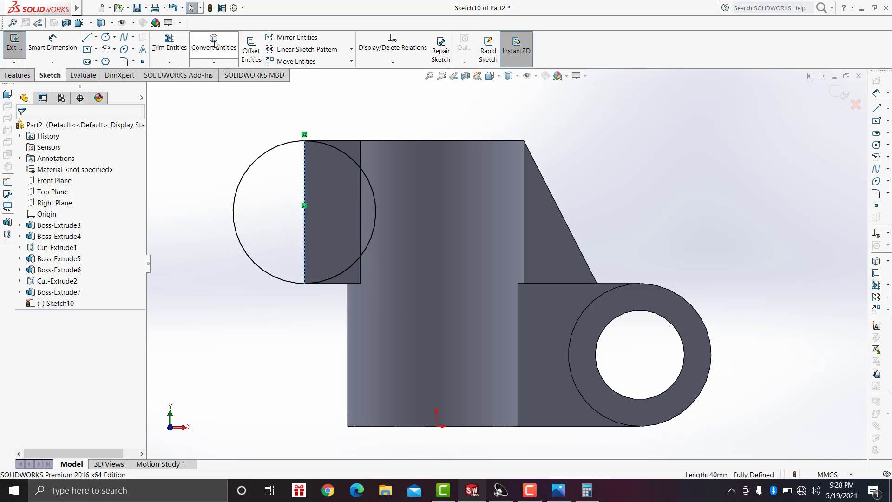
{"action": "left_click", "coordinate": [169, 42]}
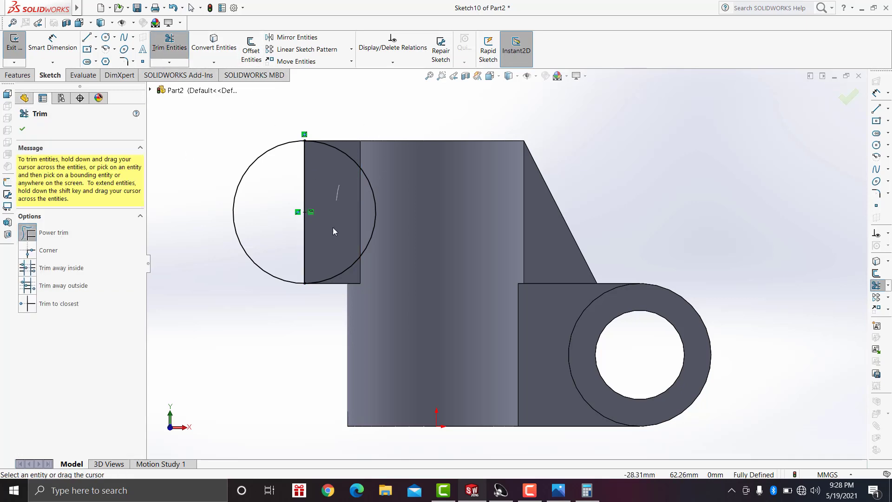
{"action": "left_click_drag", "start_coordinate": [343, 181], "coordinate": [367, 173]}
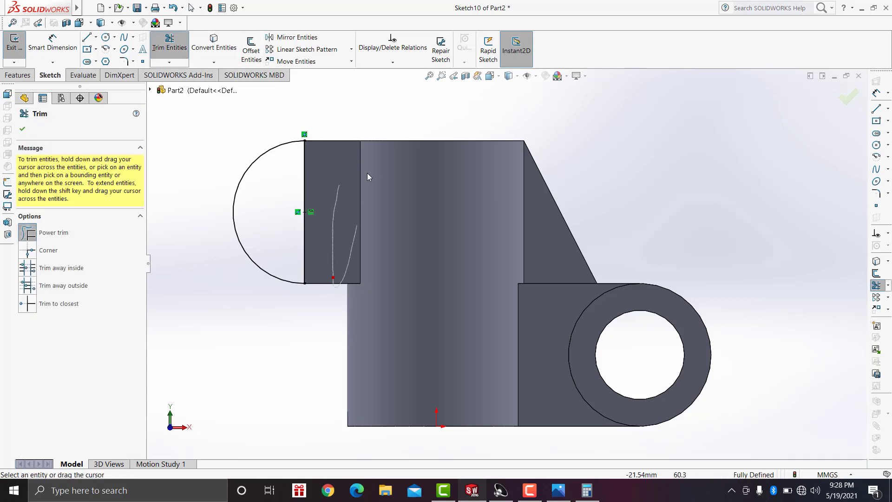
{"action": "left_click", "coordinate": [23, 130]}
{"action": "left_click", "coordinate": [18, 75]}
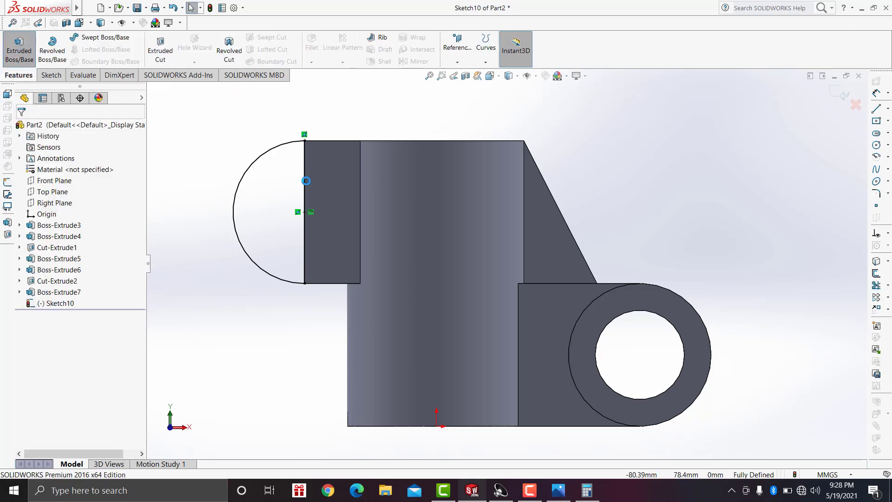
Step: Extrude the semicircle 26 mm blind, flipped to the other side, as Boss-Extrude8
{"action": "left_click", "coordinate": [19, 47]}
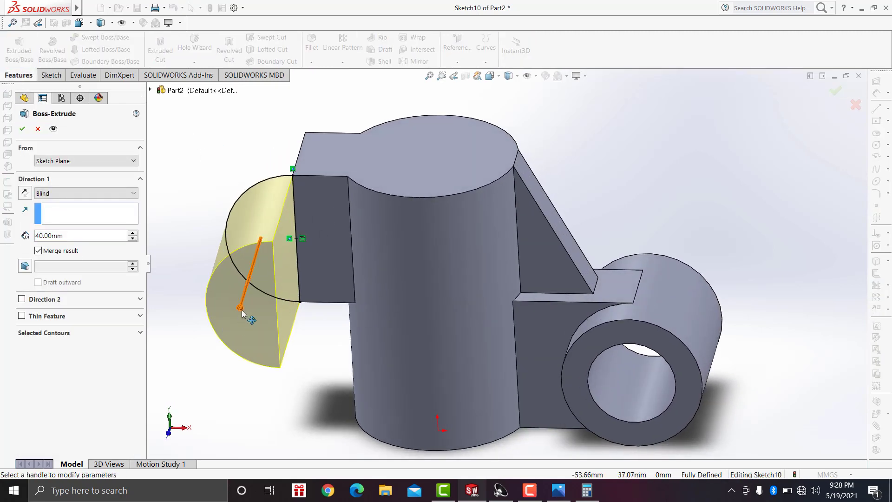
{"action": "left_click_drag", "start_coordinate": [240, 307], "coordinate": [287, 150]}
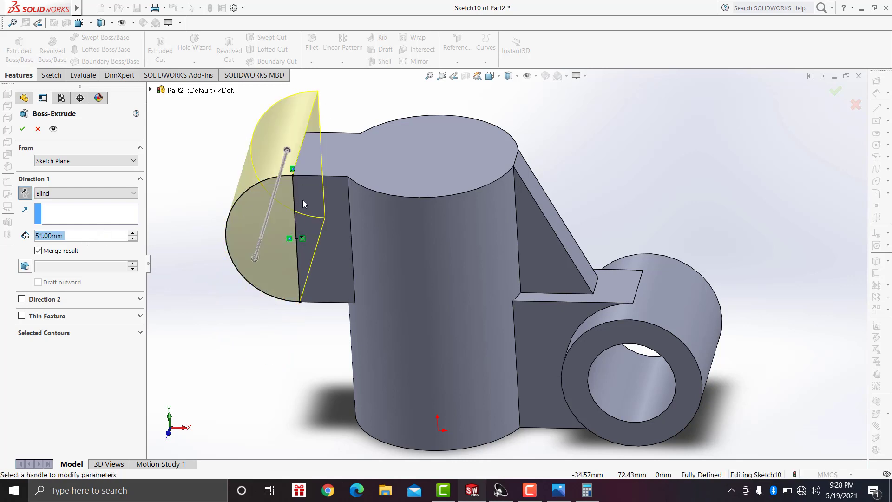
{"action": "middle_click_drag", "start_coordinate": [302, 203], "coordinate": [96, 261]}
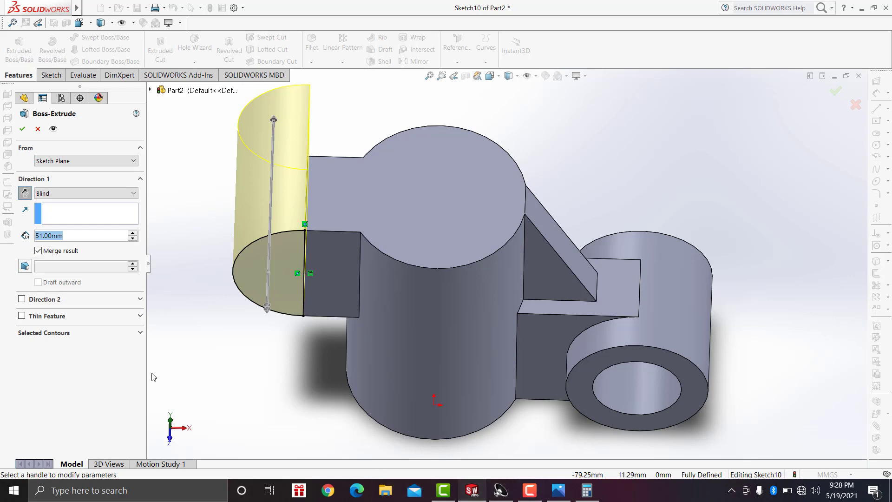
{"action": "type", "text": "26"}
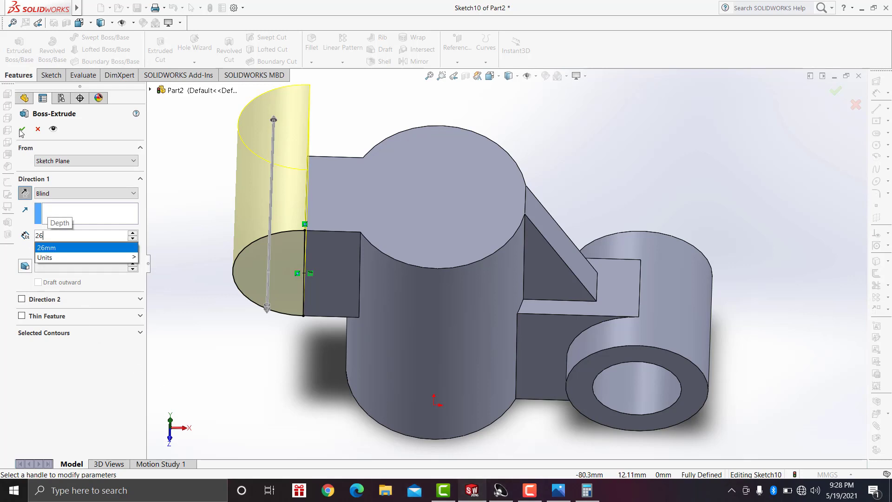
{"action": "key", "text": "Return"}
{"action": "left_click", "coordinate": [23, 128]}
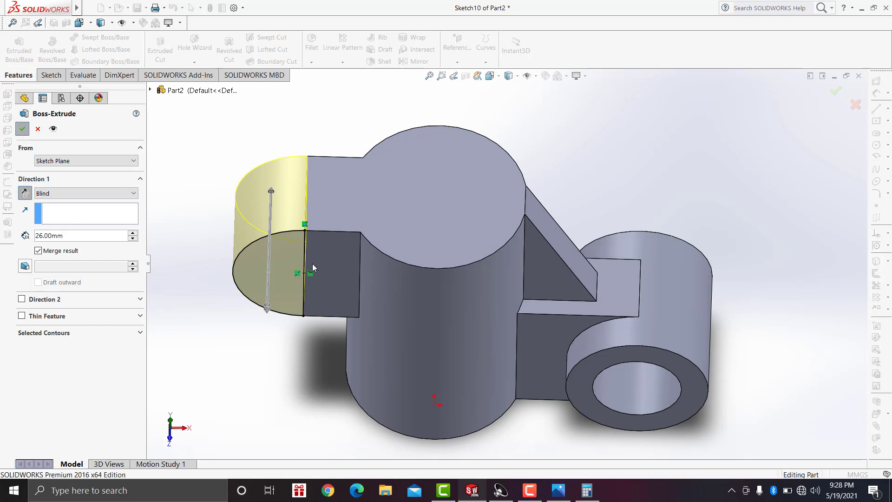
{"action": "left_click", "coordinate": [281, 364]}
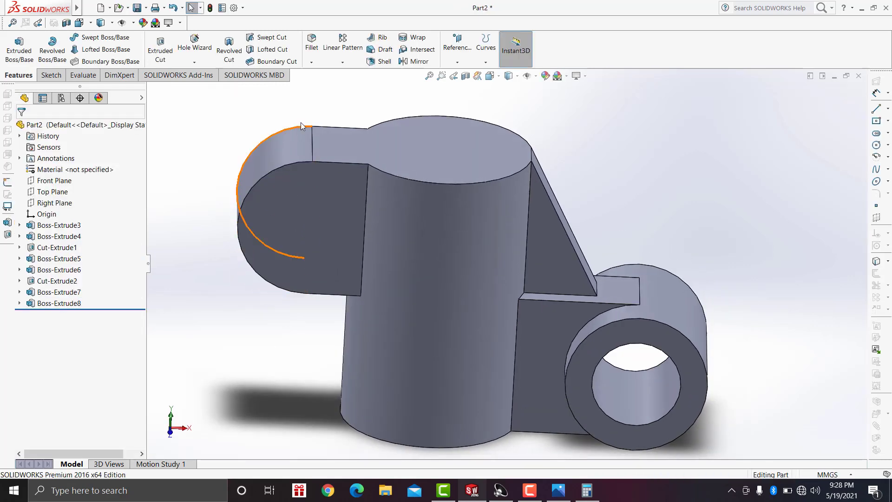
{"action": "scroll", "coordinate": [317, 160], "scroll_direction": "up", "scroll_amount": 1}
{"action": "scroll", "coordinate": [372, 195], "scroll_direction": "up", "scroll_amount": 2}
{"action": "scroll", "coordinate": [412, 182], "scroll_direction": "down", "scroll_amount": 3}
{"action": "scroll", "coordinate": [416, 258], "scroll_direction": "down", "scroll_amount": 5}
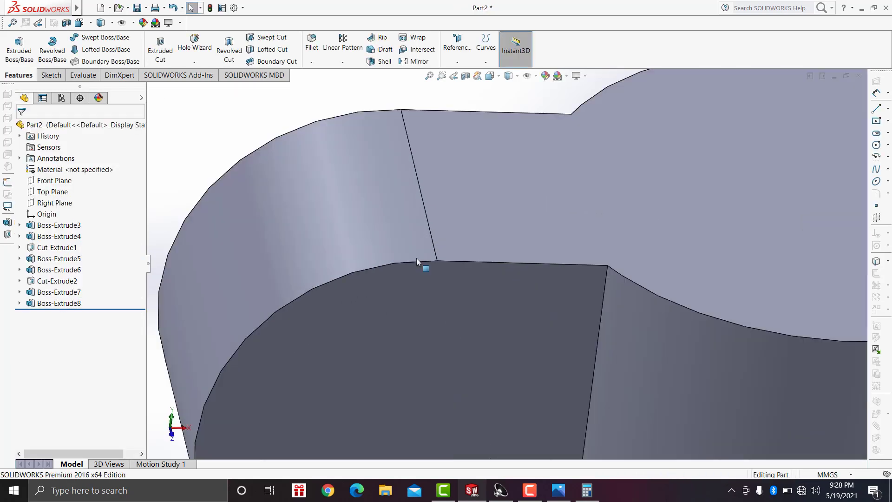
{"action": "scroll", "coordinate": [416, 258], "scroll_direction": "down", "scroll_amount": 2}
{"action": "scroll", "coordinate": [466, 274], "scroll_direction": "down", "scroll_amount": 2}
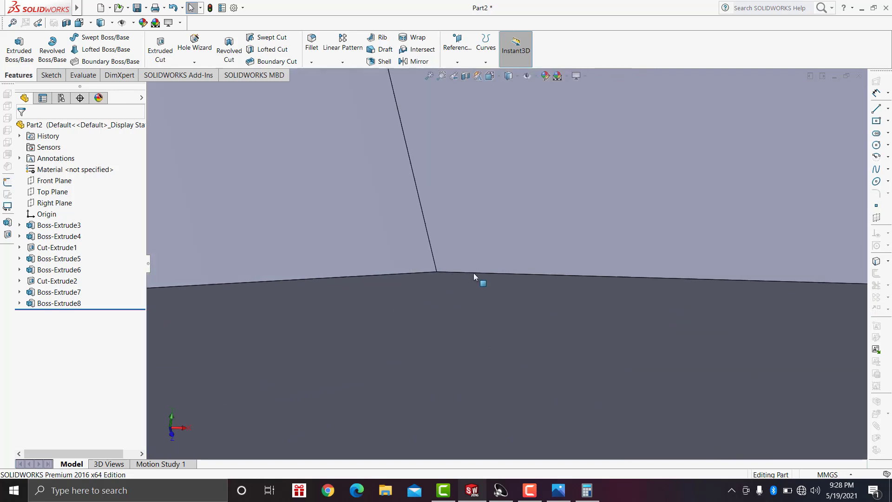
{"action": "mouse_move", "coordinate": [473, 272]}
{"action": "middle_mouse_down"}
{"action": "mouse_move", "coordinate": [432, 281]}
{"action": "mouse_move", "coordinate": [412, 205]}
{"action": "mouse_move", "coordinate": [426, 259]}
{"action": "middle_mouse_up"}
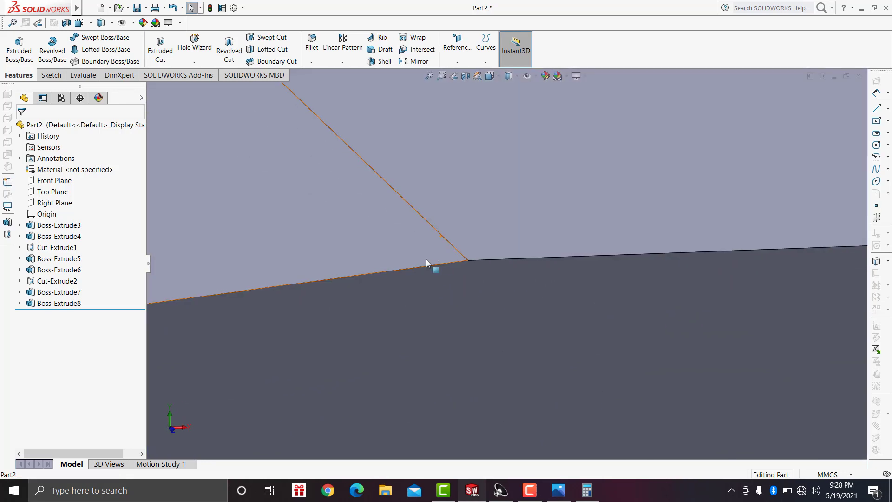
{"action": "scroll", "coordinate": [425, 259], "scroll_direction": "up", "scroll_amount": 2}
{"action": "scroll", "coordinate": [424, 256], "scroll_direction": "up", "scroll_amount": 3}
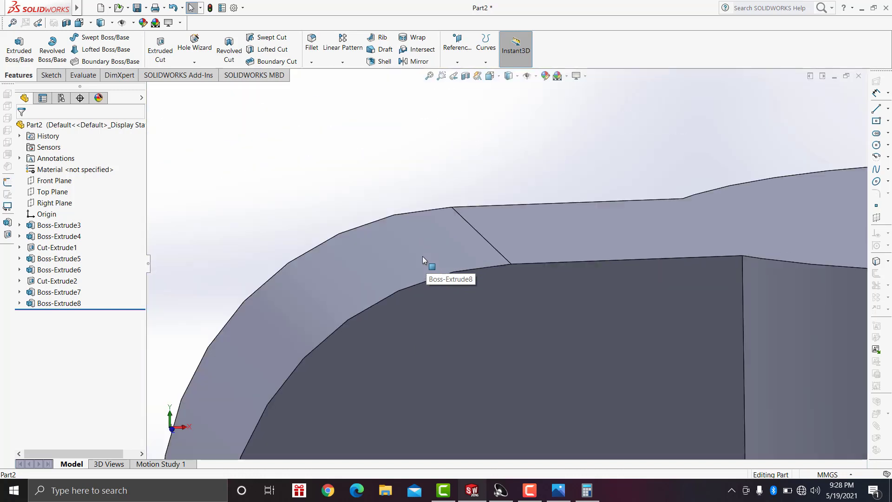
{"action": "scroll", "coordinate": [422, 256], "scroll_direction": "up", "scroll_amount": 5}
{"action": "mouse_move", "coordinate": [425, 259]}
{"action": "middle_mouse_down"}
{"action": "mouse_move", "coordinate": [395, 260]}
{"action": "mouse_move", "coordinate": [497, 272]}
{"action": "middle_mouse_up"}
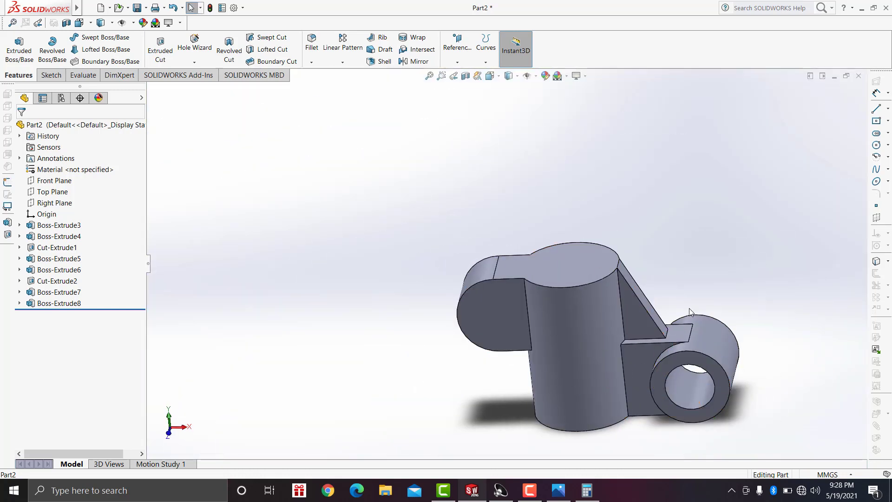
{"action": "scroll", "coordinate": [695, 336], "scroll_direction": "down", "scroll_amount": 2}
{"action": "scroll", "coordinate": [696, 335], "scroll_direction": "down", "scroll_amount": 1}
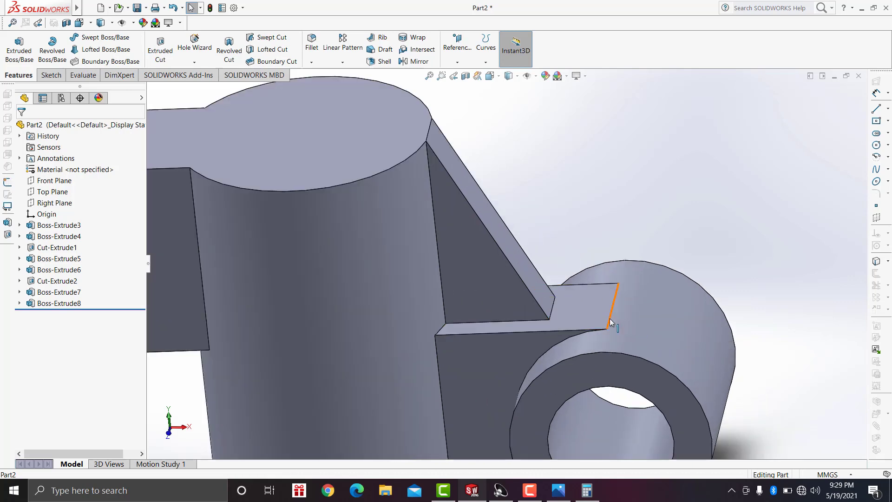
{"action": "scroll", "coordinate": [655, 285], "scroll_direction": "up", "scroll_amount": 2}
{"action": "scroll", "coordinate": [654, 284], "scroll_direction": "up", "scroll_amount": 2}
{"action": "scroll", "coordinate": [261, 252], "scroll_direction": "down", "scroll_amount": 2}
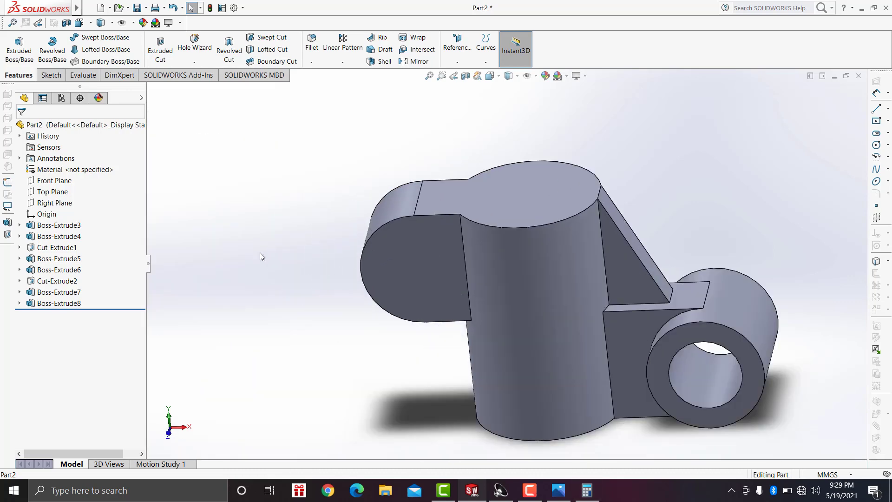
{"action": "scroll", "coordinate": [418, 242], "scroll_direction": "up", "scroll_amount": 2}
{"action": "left_click", "coordinate": [448, 272]}
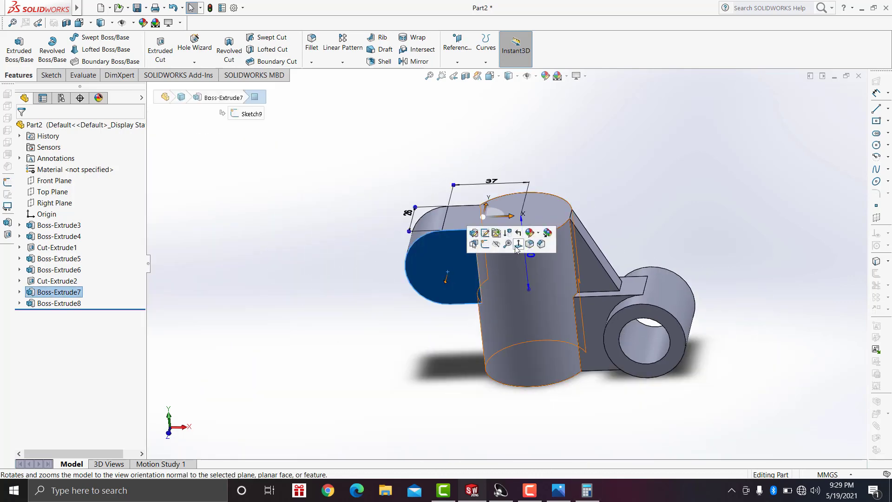
Step: Start a sketch on the lug's flat face and convert its curved outer edge
{"action": "left_click", "coordinate": [518, 246]}
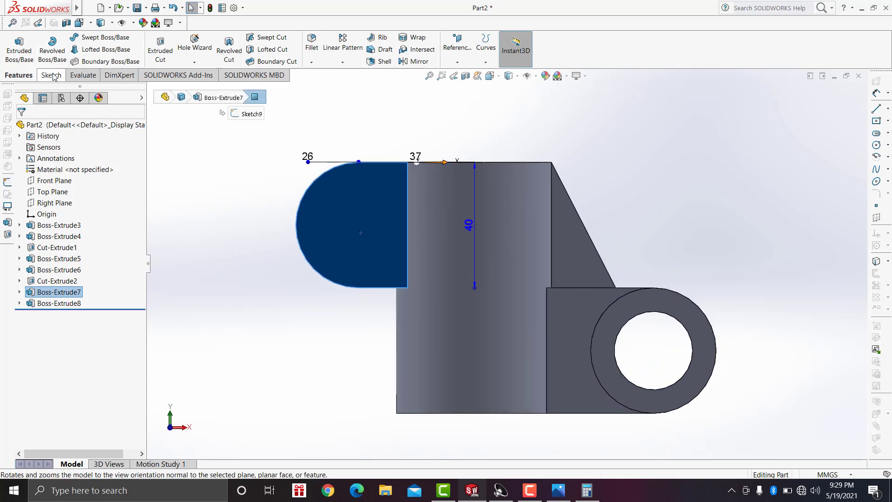
{"action": "left_click", "coordinate": [51, 75]}
{"action": "left_click", "coordinate": [105, 39]}
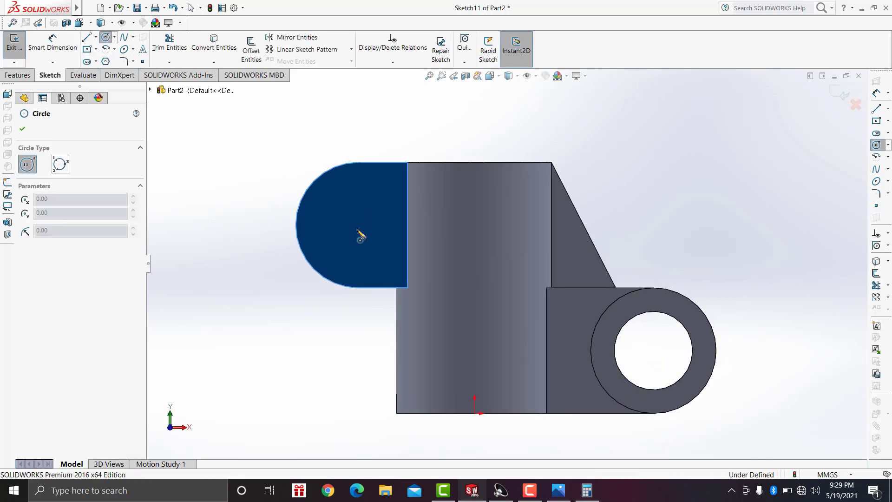
{"action": "left_click", "coordinate": [23, 132]}
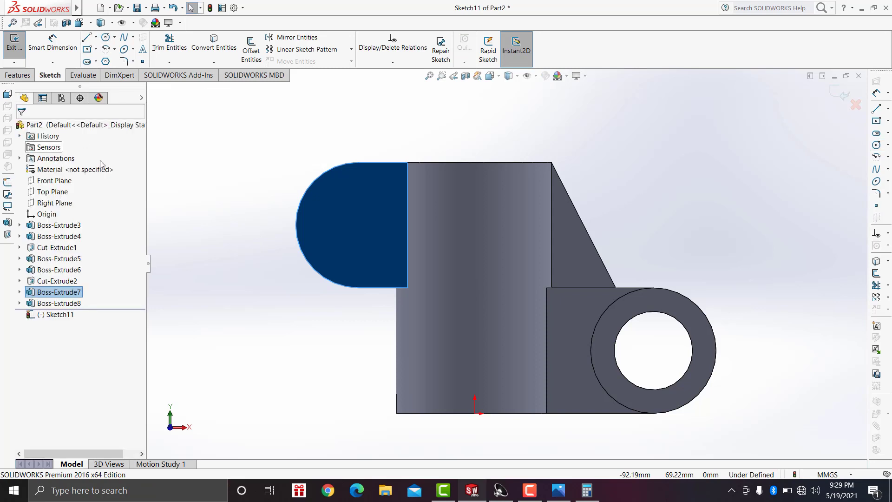
{"action": "left_click", "coordinate": [258, 214]}
{"action": "left_click", "coordinate": [331, 233]}
{"action": "left_click", "coordinate": [299, 216]}
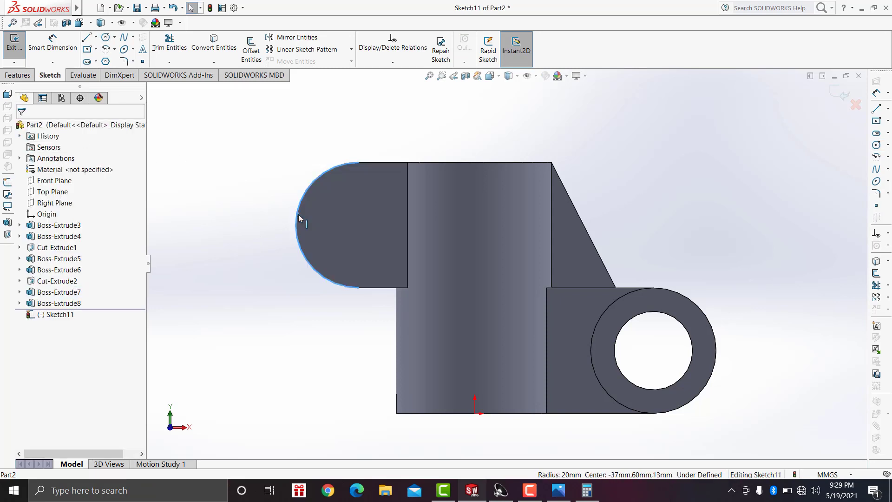
{"action": "left_click", "coordinate": [214, 48]}
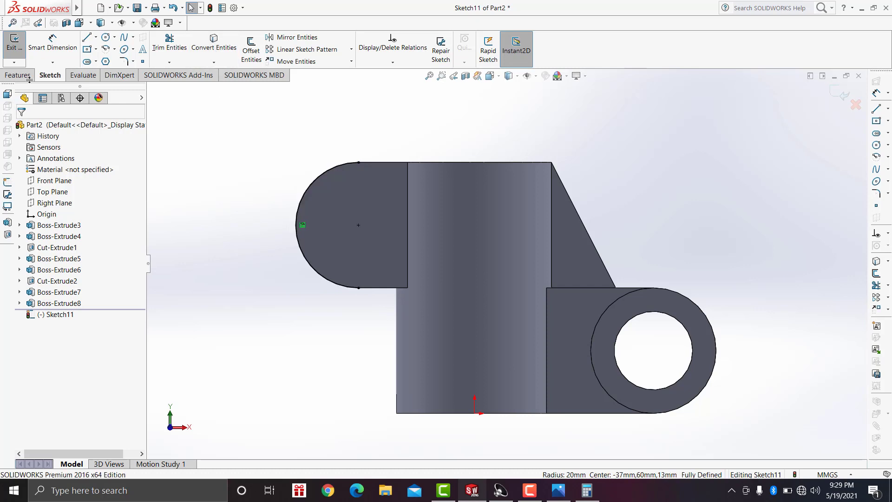
Step: Draw a circle at the lug's centre and dimension it to Ø20
{"action": "left_click", "coordinate": [106, 37]}
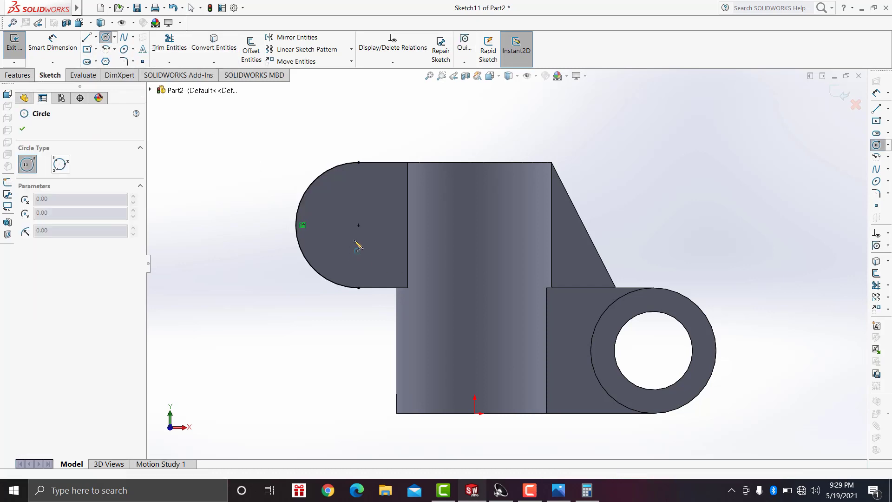
{"action": "left_click", "coordinate": [358, 225]}
{"action": "left_click", "coordinate": [377, 243]}
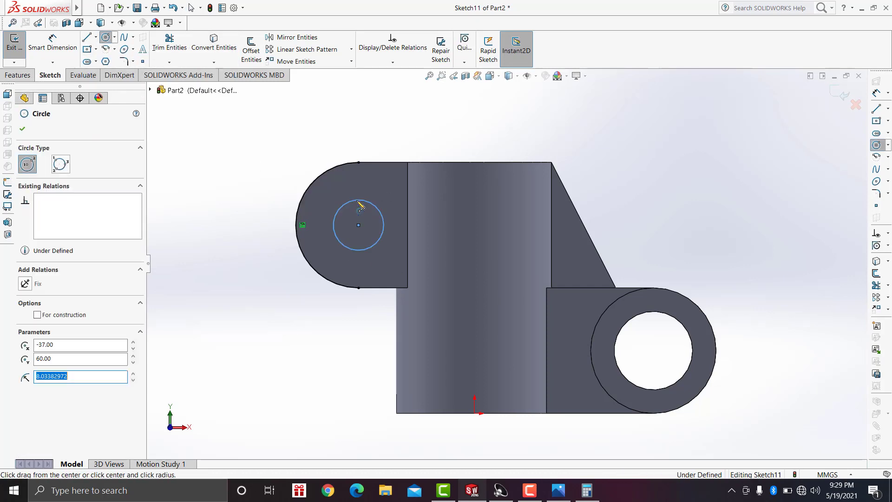
{"action": "left_click", "coordinate": [586, 494]}
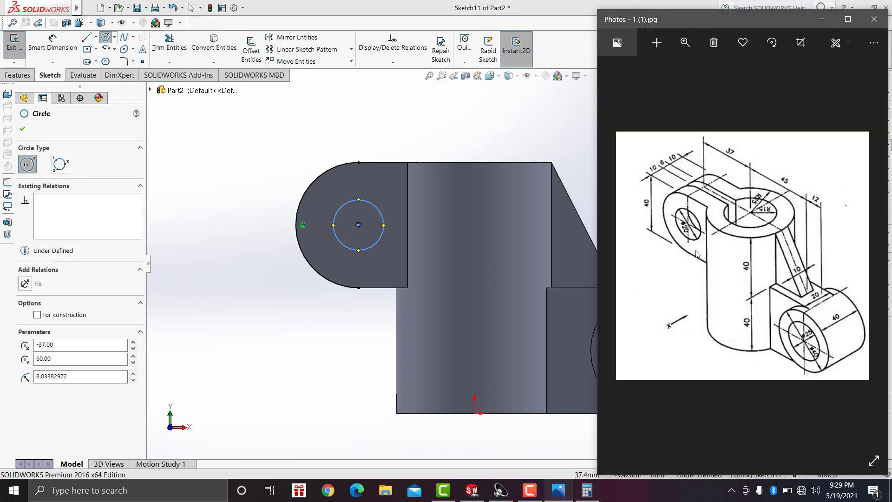
{"action": "left_click", "coordinate": [52, 42]}
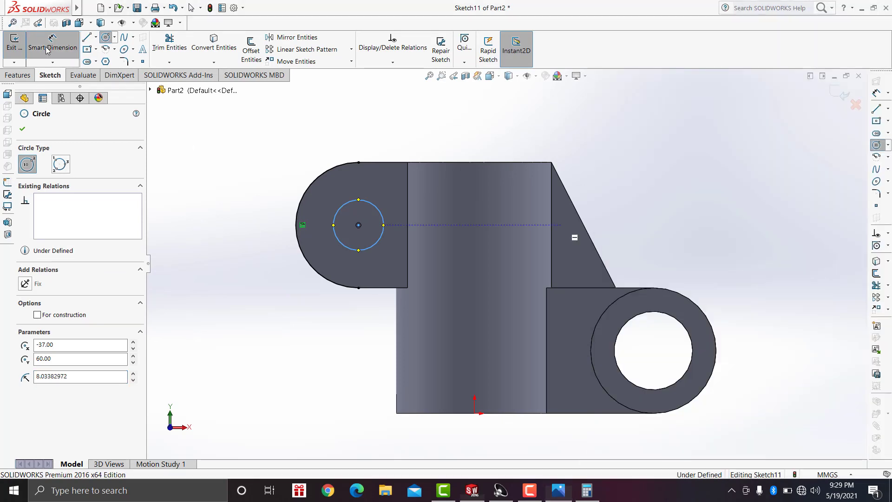
{"action": "left_click", "coordinate": [342, 214]}
{"action": "left_click", "coordinate": [253, 165]}
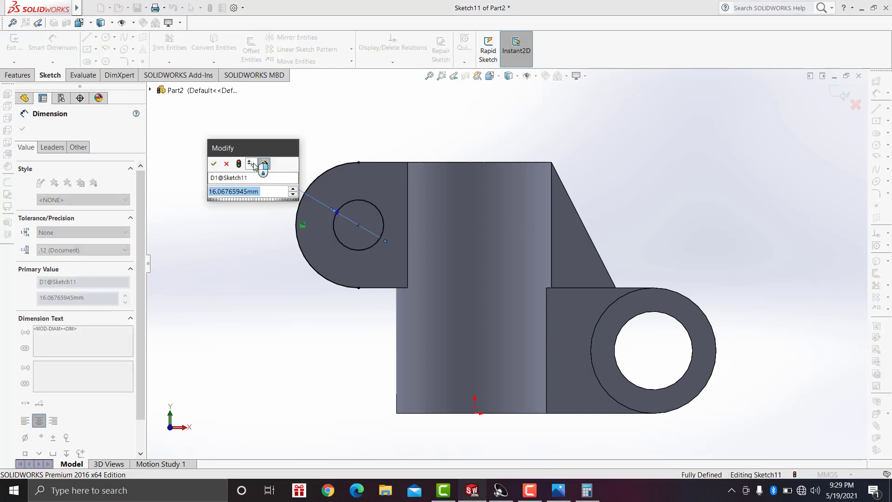
{"action": "type", "text": "20"}
{"action": "left_click", "coordinate": [214, 164]}
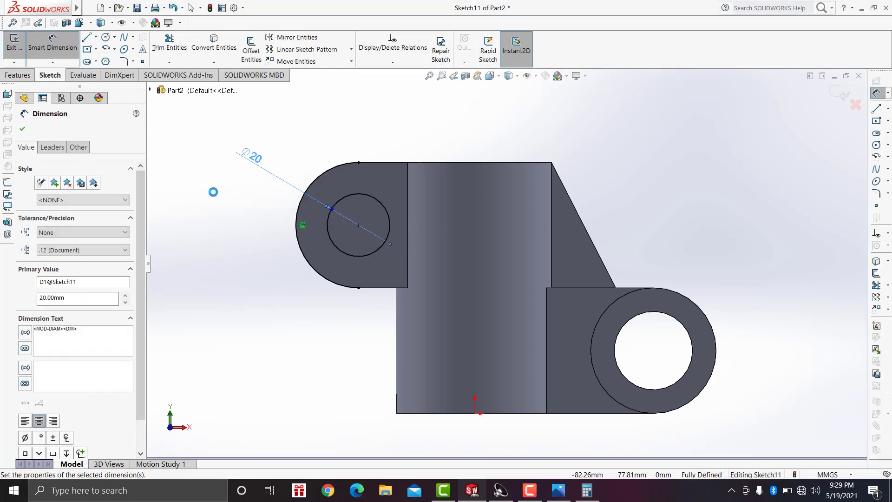
Step: Delete the converted arc, keeping only the Ø20 circle in the sketch
{"action": "right_click", "coordinate": [324, 173]}
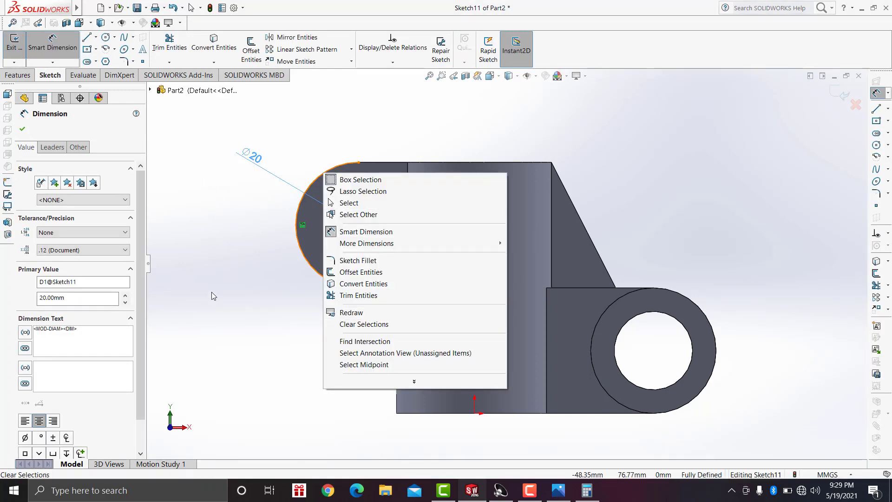
{"action": "key", "text": "Escape"}
{"action": "right_click", "coordinate": [297, 212]}
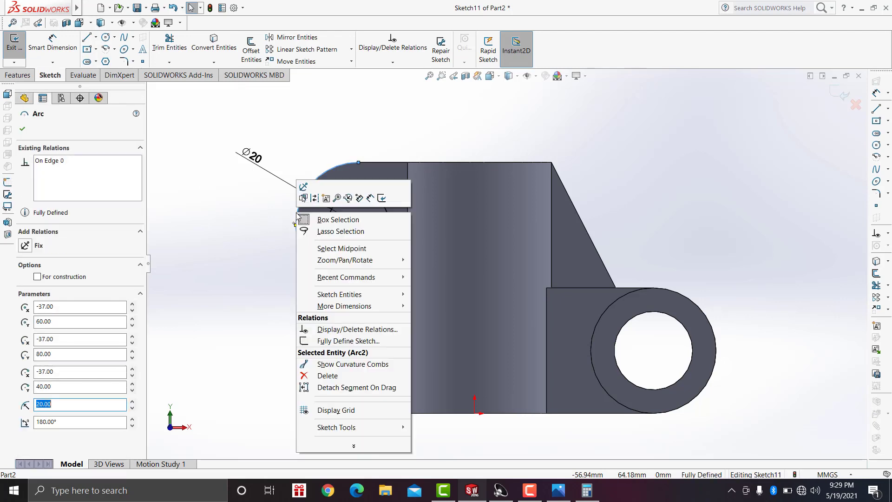
{"action": "left_click", "coordinate": [308, 376]}
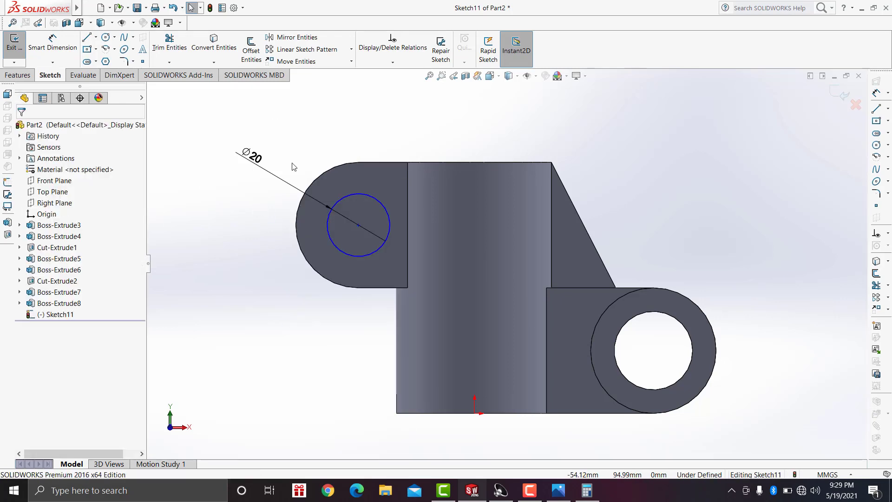
Step: Extrude-cut the Ø20 circle through the lug, then compare the result with the reference drawing
{"action": "left_click", "coordinate": [161, 49]}
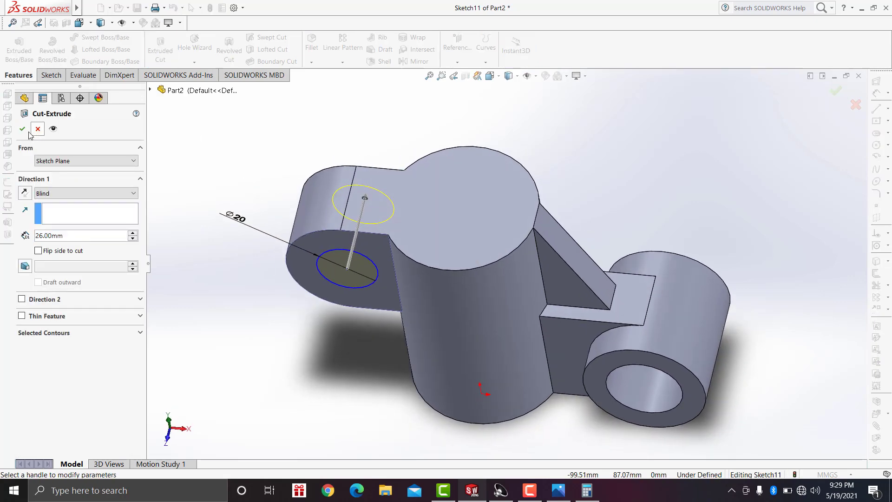
{"action": "key", "text": "Return"}
{"action": "middle_click_drag", "start_coordinate": [356, 207], "coordinate": [484, 113]}
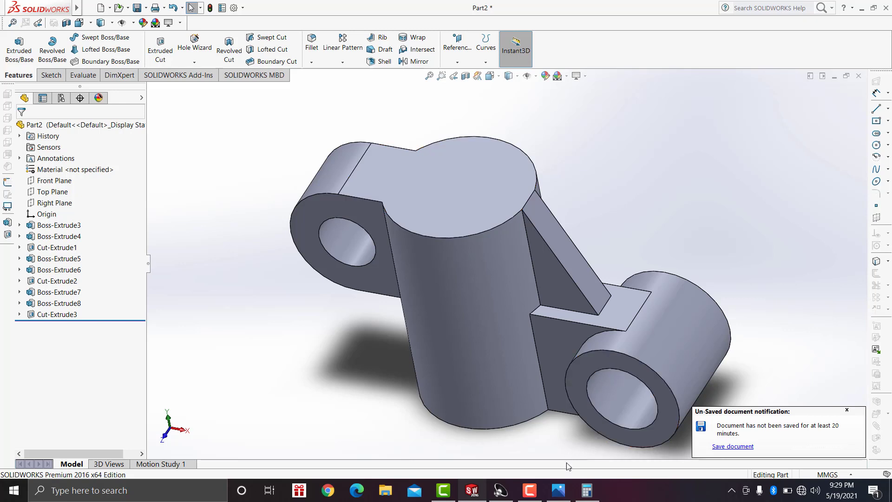
{"action": "left_click", "coordinate": [558, 491]}
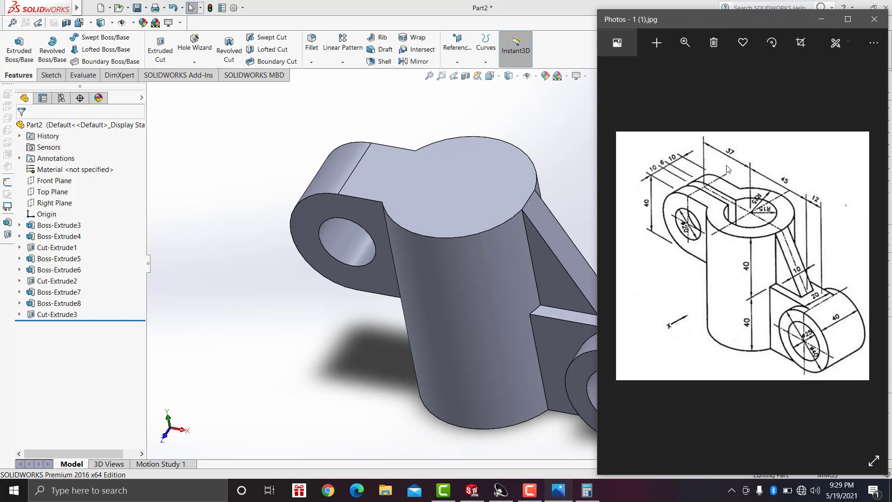
Step: Close the reference drawing and turn the view normal to the boss's round top face
{"action": "left_click", "coordinate": [237, 322]}
{"action": "left_click", "coordinate": [467, 180]}
{"action": "left_click", "coordinate": [615, 185]}
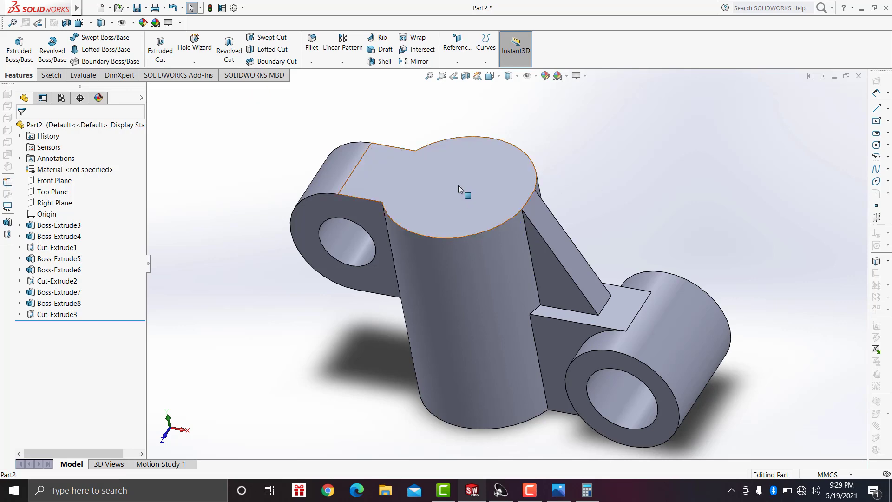
{"action": "left_click", "coordinate": [458, 185]}
{"action": "left_click", "coordinate": [526, 159]}
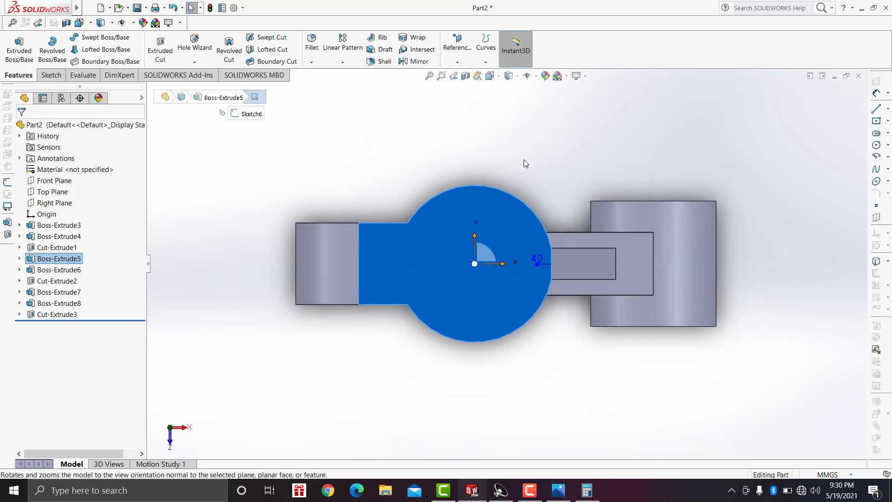
{"action": "left_click", "coordinate": [503, 139]}
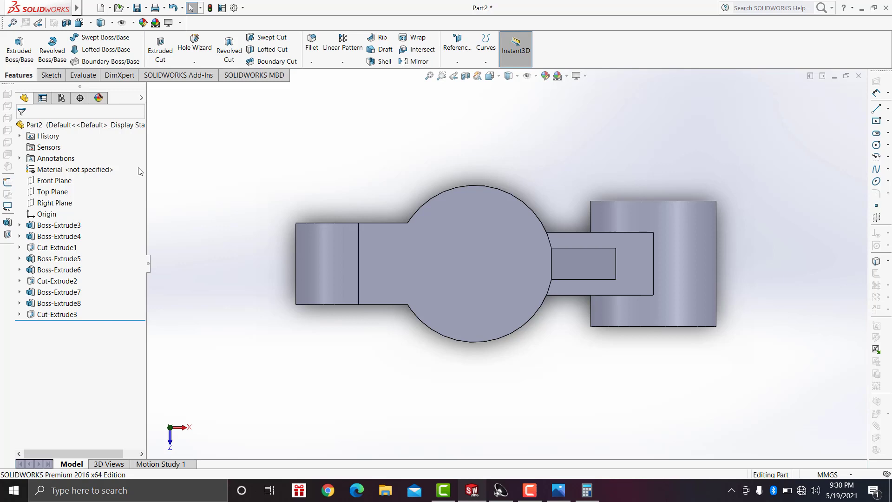
{"action": "left_click", "coordinate": [52, 76]}
Step: Draw a center rectangle on the boss top face, centred at the origin
{"action": "left_click", "coordinate": [89, 51]}
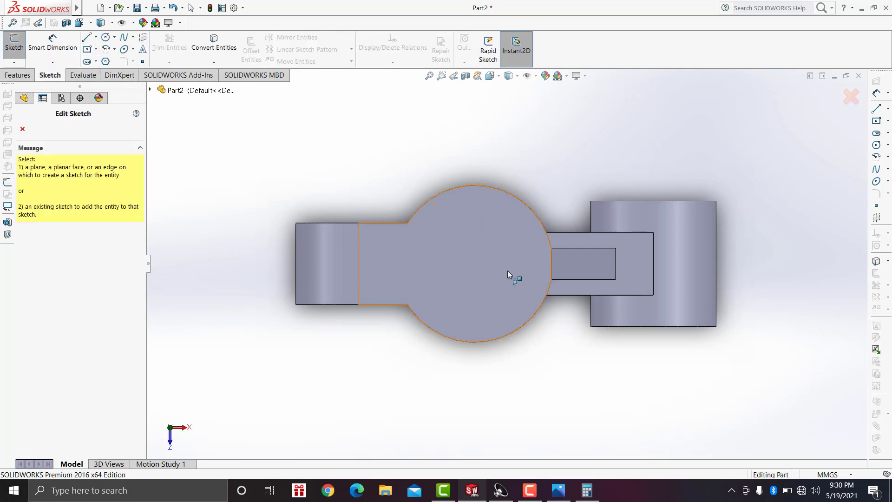
{"action": "left_click", "coordinate": [508, 270]}
{"action": "left_click", "coordinate": [475, 263]}
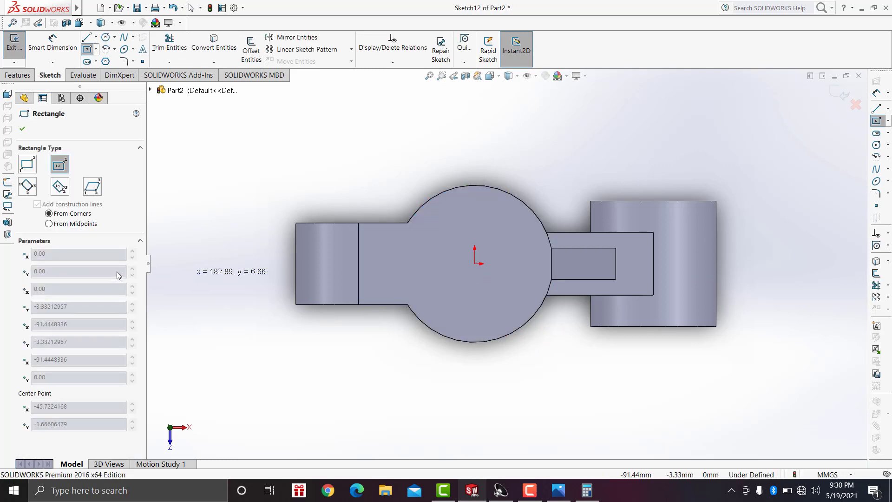
{"action": "left_click", "coordinate": [200, 254]}
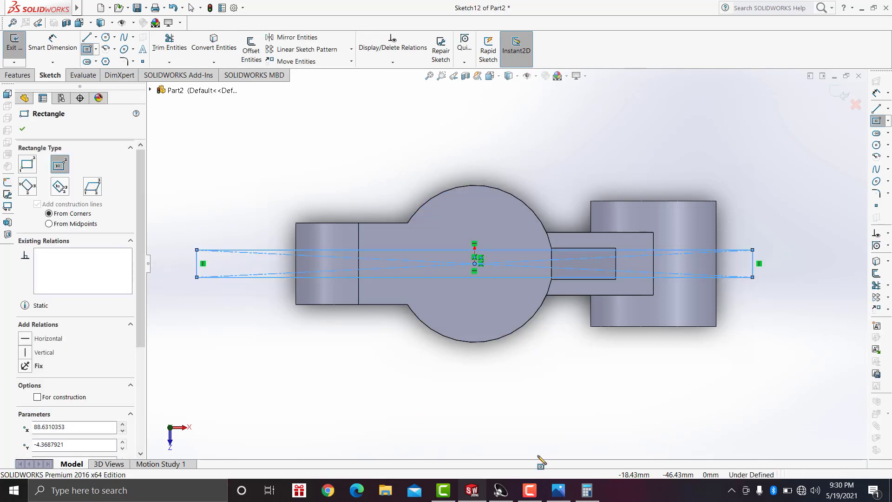
{"action": "left_click", "coordinate": [559, 491]}
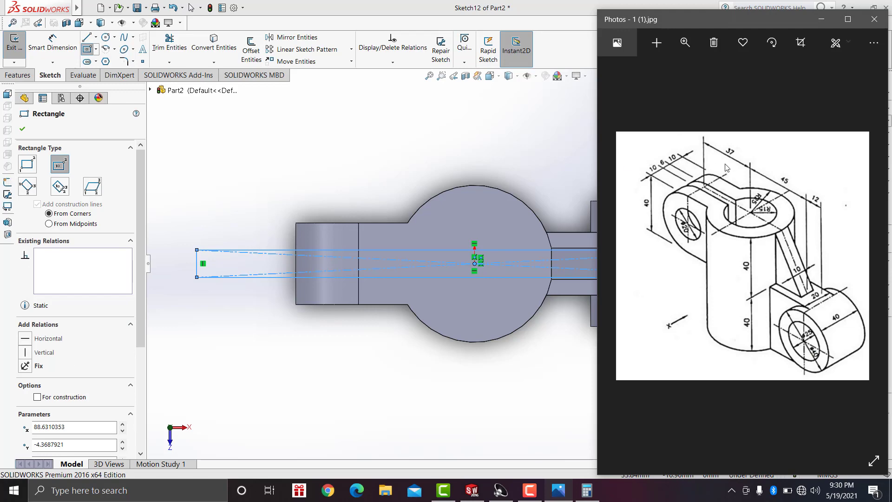
Step: Dimension the rectangle's short edge to a 6 mm height
{"action": "left_click", "coordinate": [53, 46]}
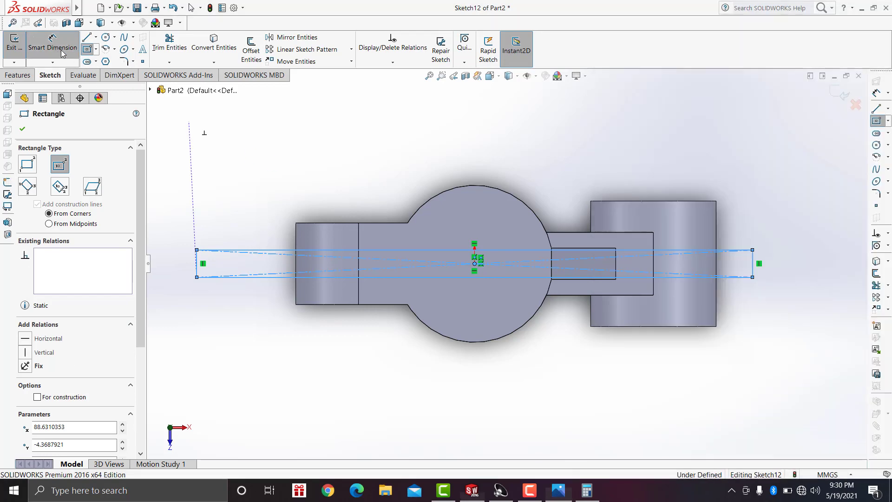
{"action": "left_click", "coordinate": [195, 264]}
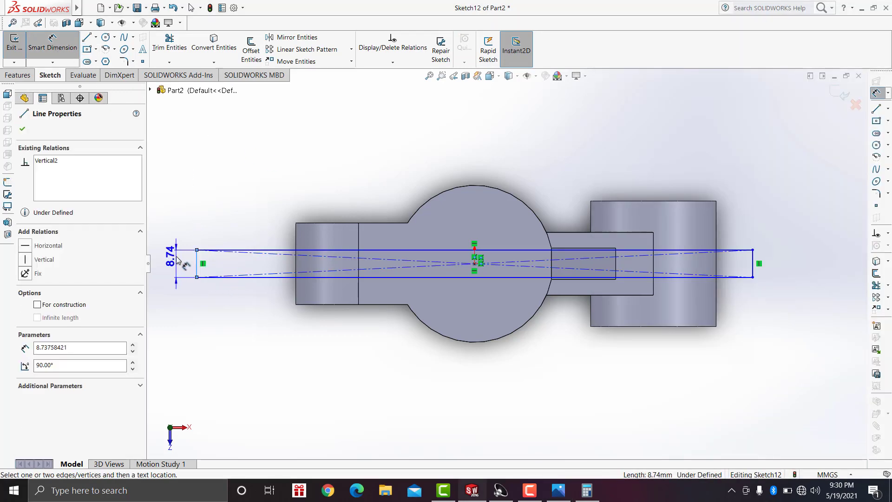
{"action": "left_click", "coordinate": [205, 307]}
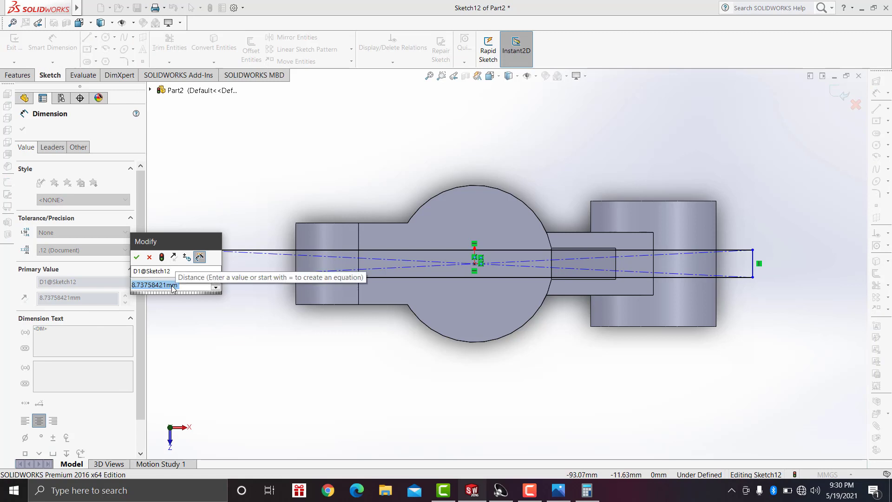
{"action": "type", "text": "6"}
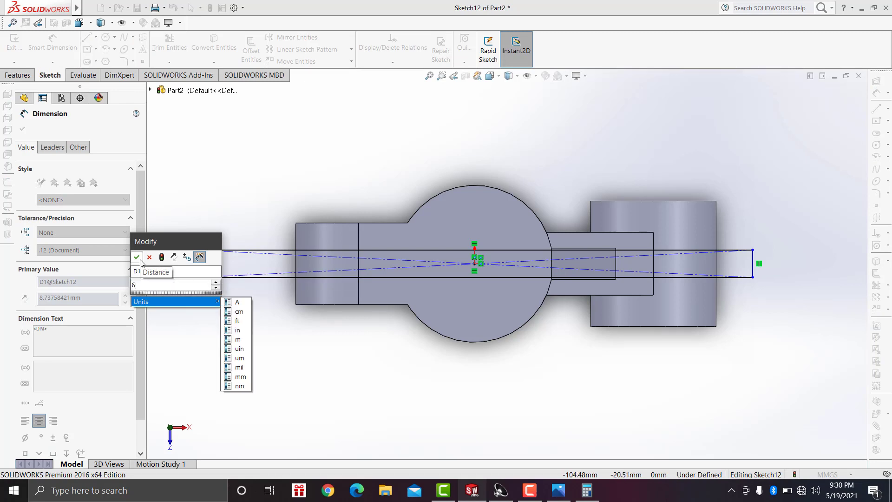
{"action": "left_click", "coordinate": [138, 258]}
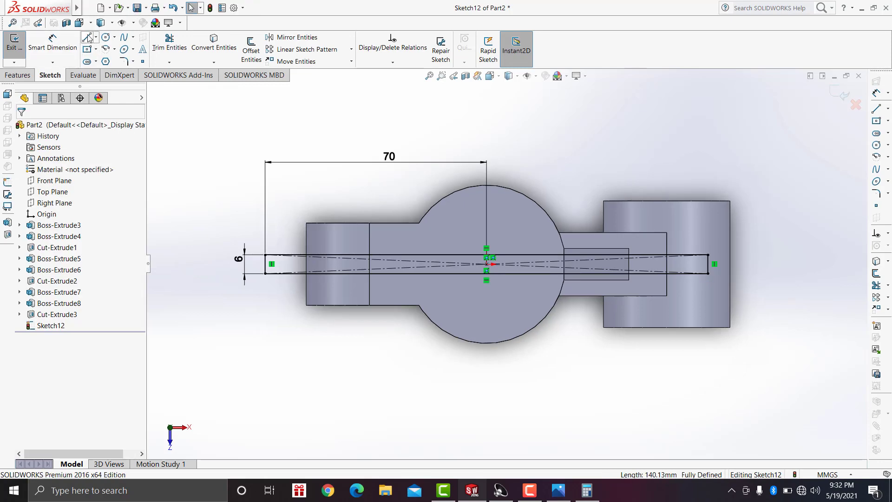
Step: Trim away the rectangle's right half, leaving the slot running from the boss centre
{"action": "left_click", "coordinate": [88, 38]}
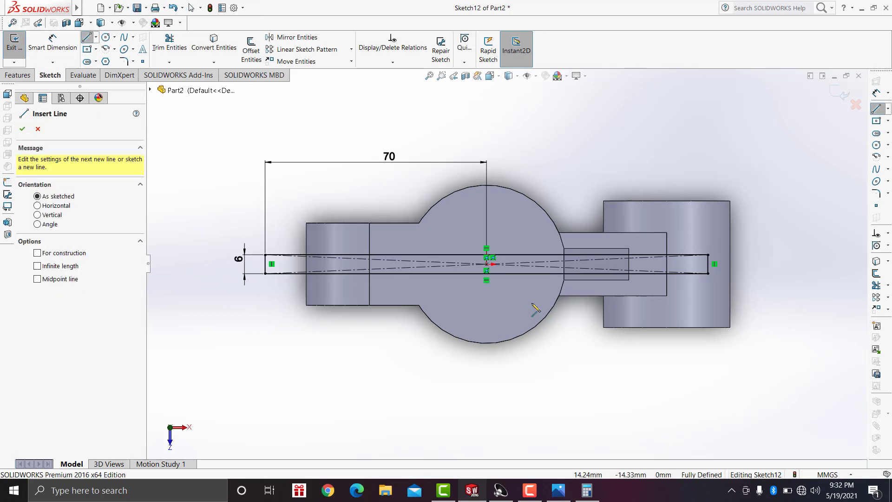
{"action": "left_click", "coordinate": [486, 274]}
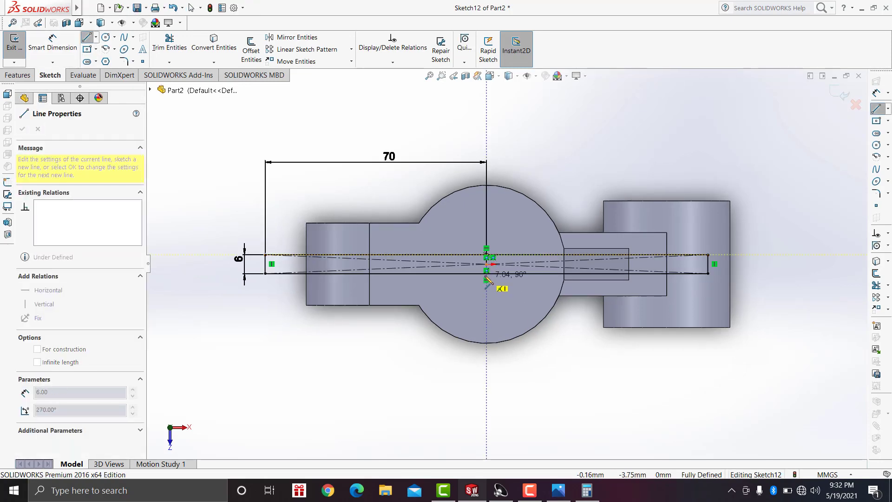
{"action": "key", "text": "Escape"}
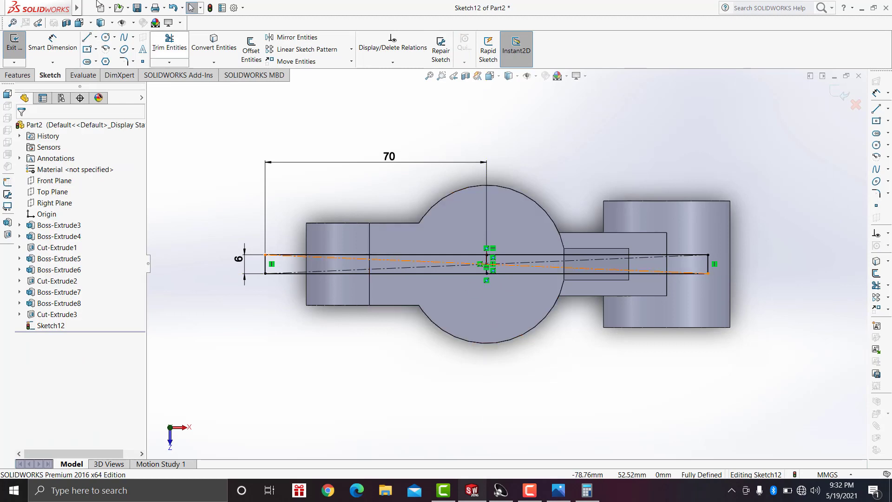
{"action": "left_click", "coordinate": [169, 42]}
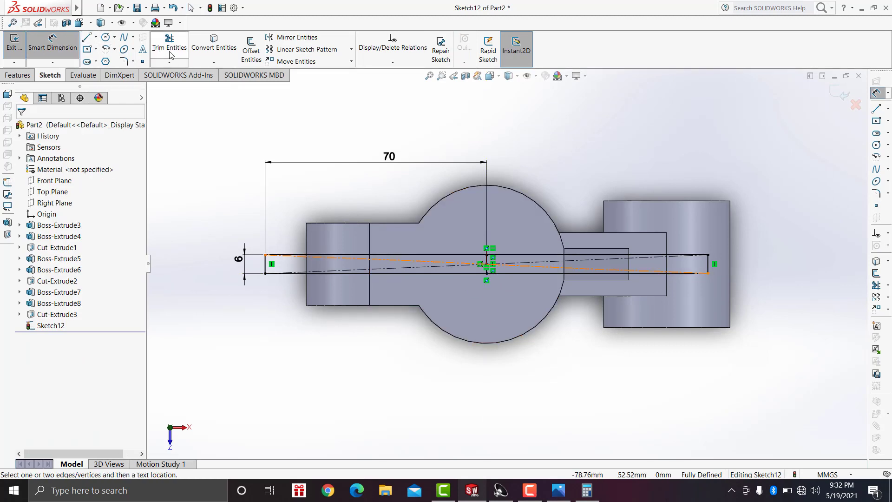
{"action": "mouse_move", "coordinate": [595, 357]}
{"action": "left_mouse_down"}
{"action": "mouse_move", "coordinate": [561, 220]}
{"action": "mouse_move", "coordinate": [725, 269]}
{"action": "left_mouse_up"}
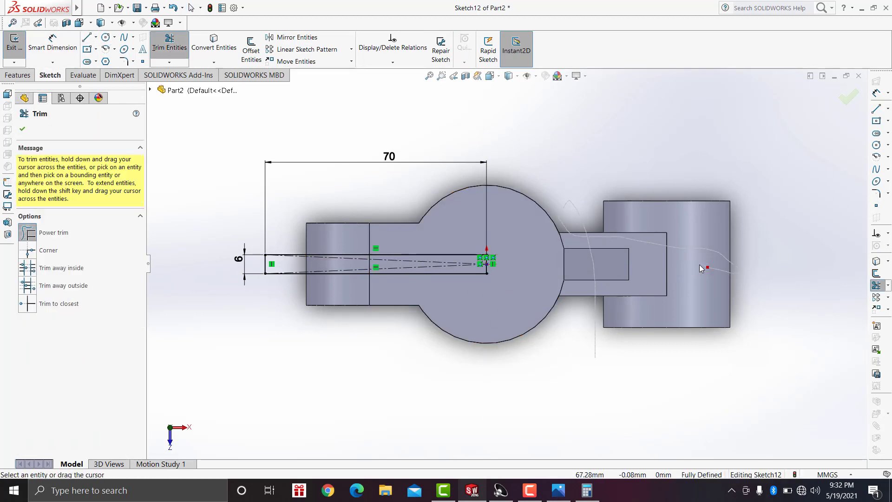
Step: Extrude-cut the slot sketch 108 mm deep through the boss and left lug
{"action": "left_click", "coordinate": [24, 130]}
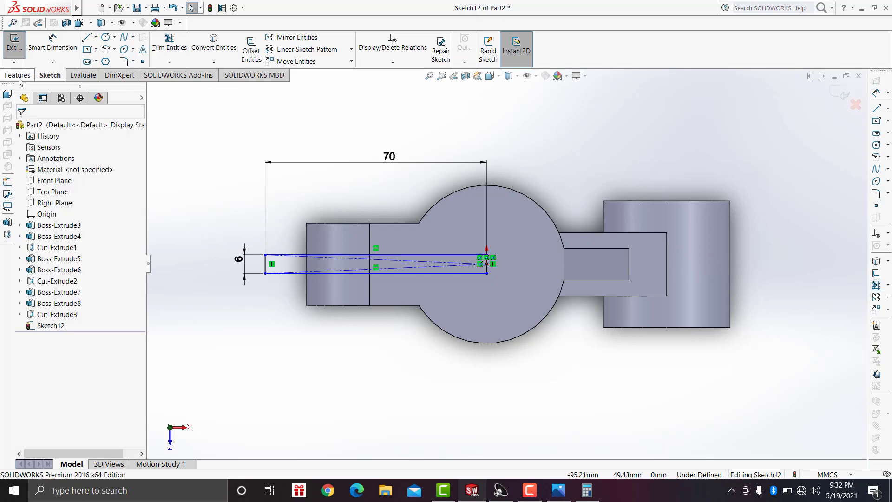
{"action": "left_click", "coordinate": [19, 74]}
{"action": "left_click", "coordinate": [161, 49]}
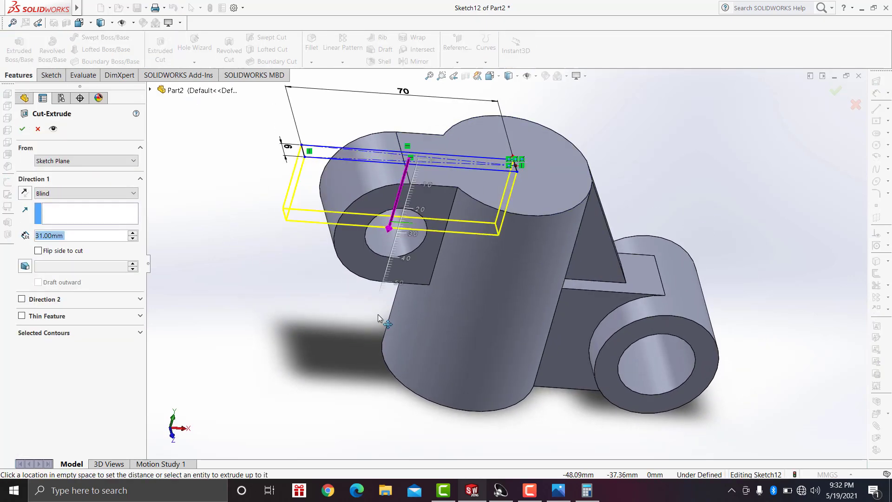
{"action": "left_click_drag", "start_coordinate": [390, 235], "coordinate": [331, 426]}
{"action": "left_click", "coordinate": [22, 130]}
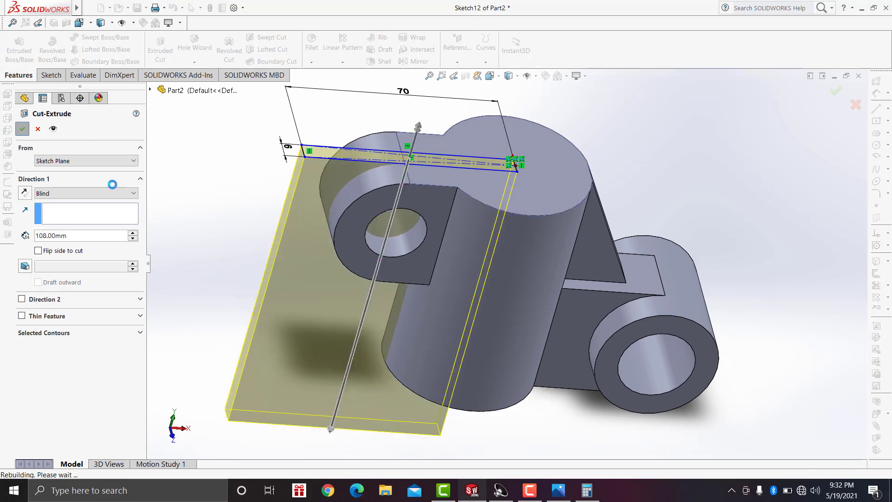
{"action": "mouse_move", "coordinate": [372, 224]}
{"action": "middle_mouse_down"}
{"action": "mouse_move", "coordinate": [411, 283]}
{"action": "mouse_move", "coordinate": [465, 275]}
{"action": "middle_mouse_up"}
Step: Sketch a circle centred at the origin on the boss's top face
{"action": "left_click", "coordinate": [562, 247]}
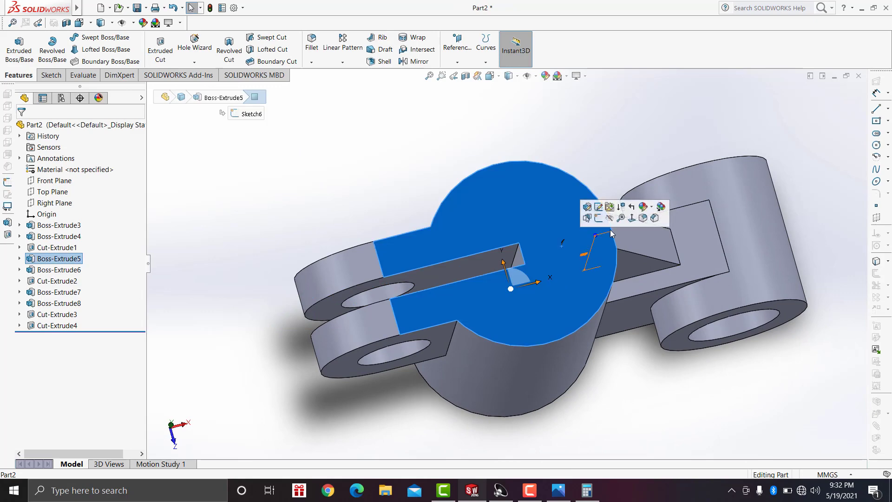
{"action": "left_click", "coordinate": [631, 222]}
{"action": "left_click", "coordinate": [565, 189]}
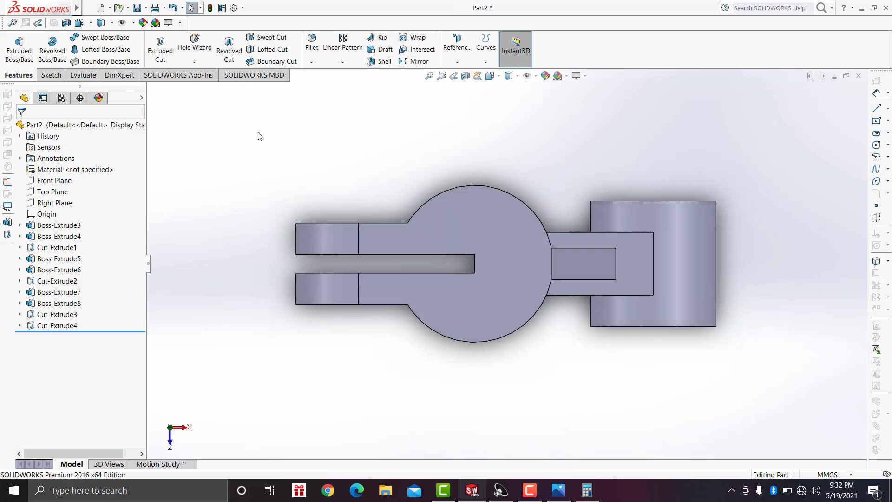
{"action": "left_click", "coordinate": [51, 74]}
{"action": "left_click", "coordinate": [106, 37]}
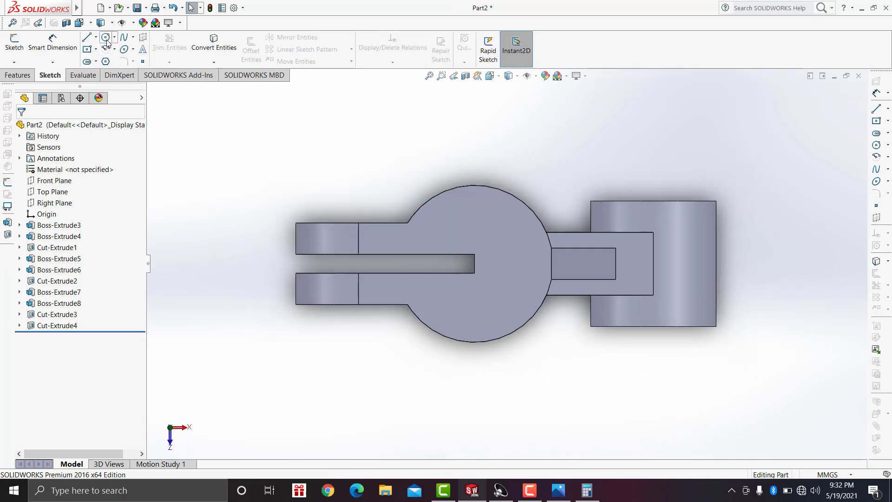
{"action": "left_click", "coordinate": [504, 281]}
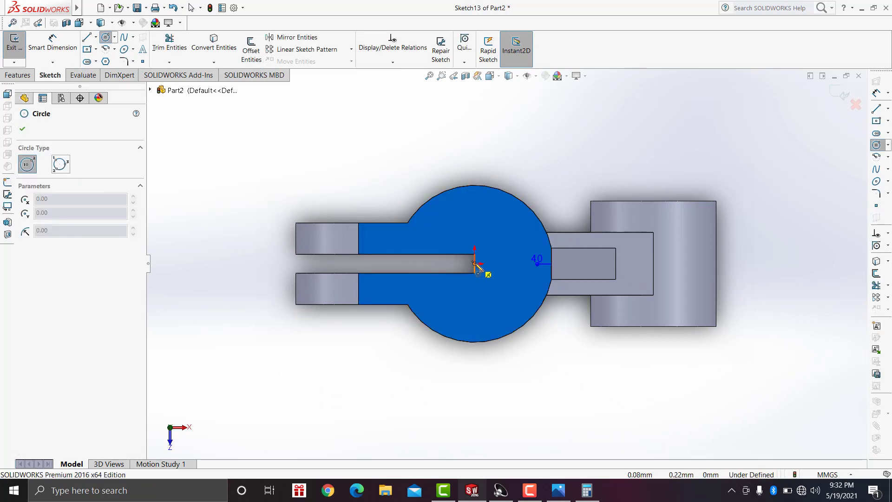
{"action": "left_click", "coordinate": [474, 264]}
{"action": "left_click", "coordinate": [475, 220]}
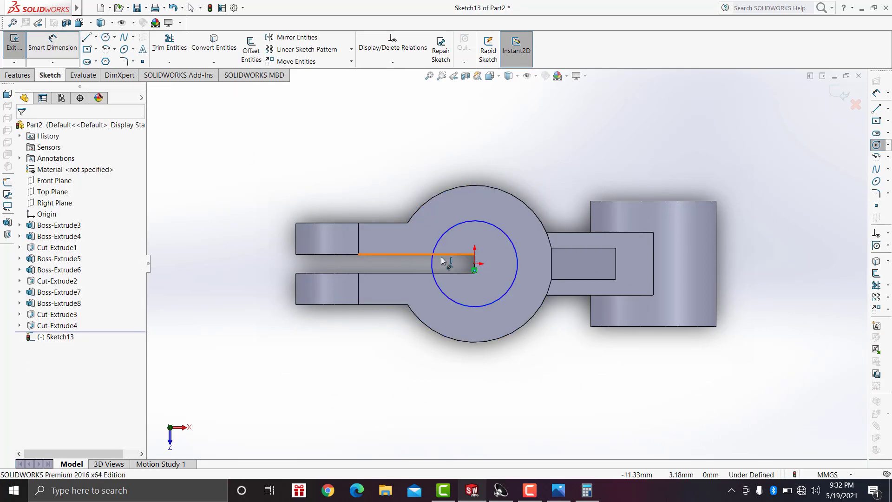
Step: Dimension the circle to a 30 mm diameter
{"action": "left_click", "coordinate": [446, 229]}
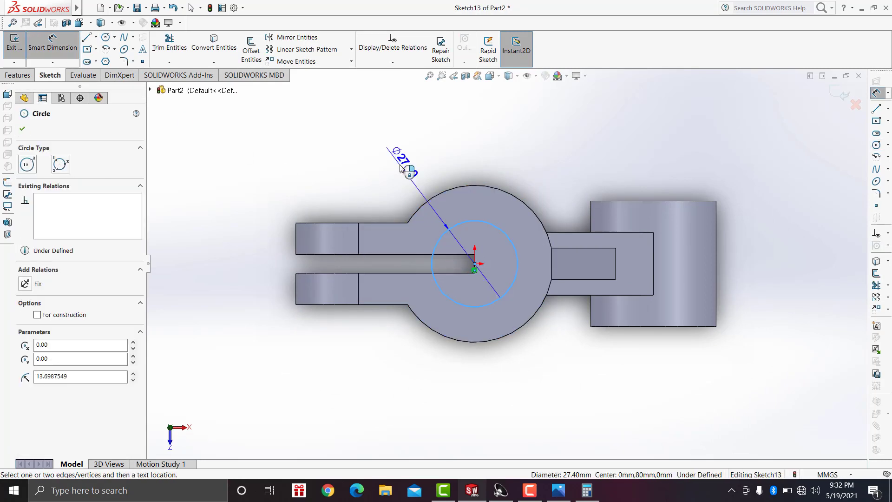
{"action": "left_click", "coordinate": [400, 168]}
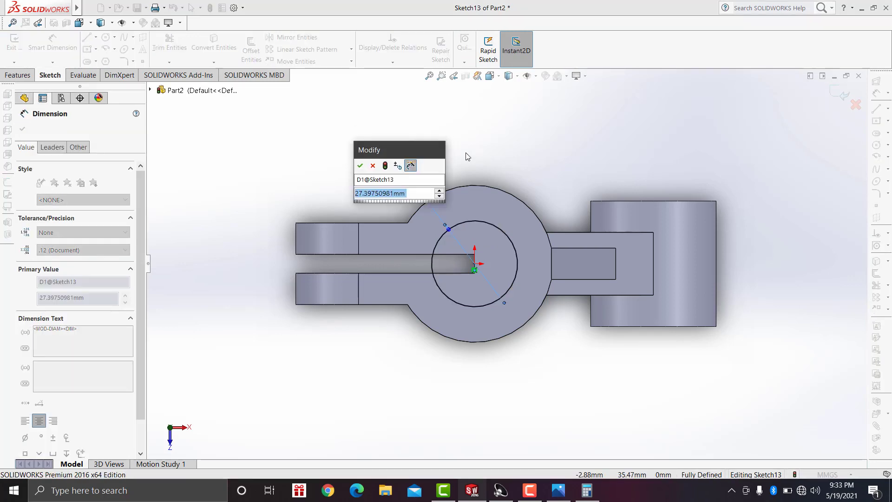
{"action": "type", "text": "39"}
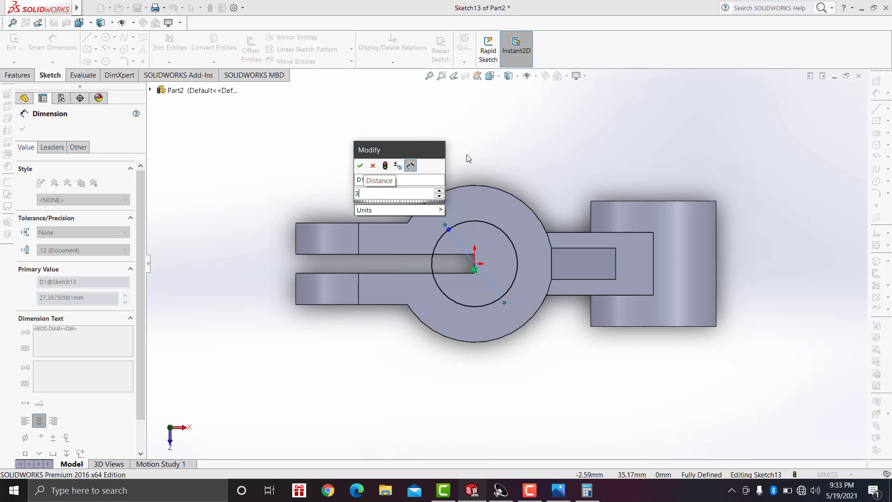
{"action": "key", "text": "BackSpace"}
{"action": "type", "text": "0"}
{"action": "left_click", "coordinate": [360, 166]}
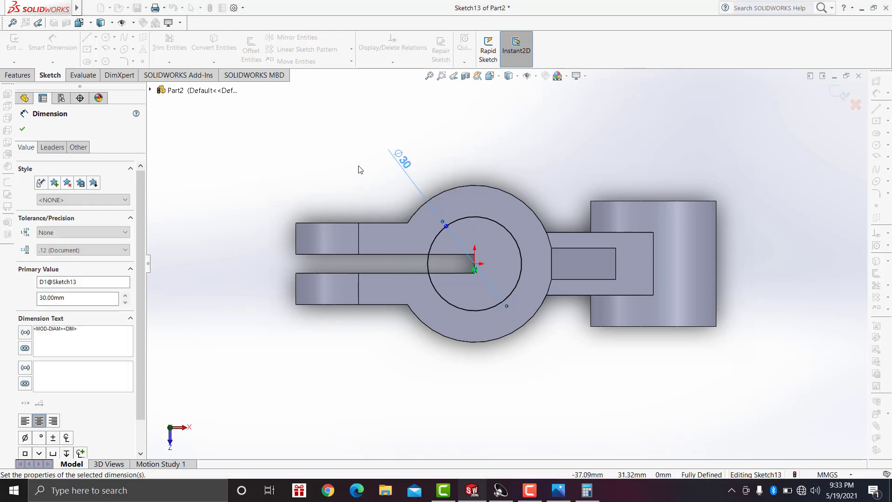
{"action": "left_click", "coordinate": [21, 78]}
Step: Extrude-cut the Ø30 circle through the boss as Cut-Extrude5
{"action": "left_click", "coordinate": [22, 129]}
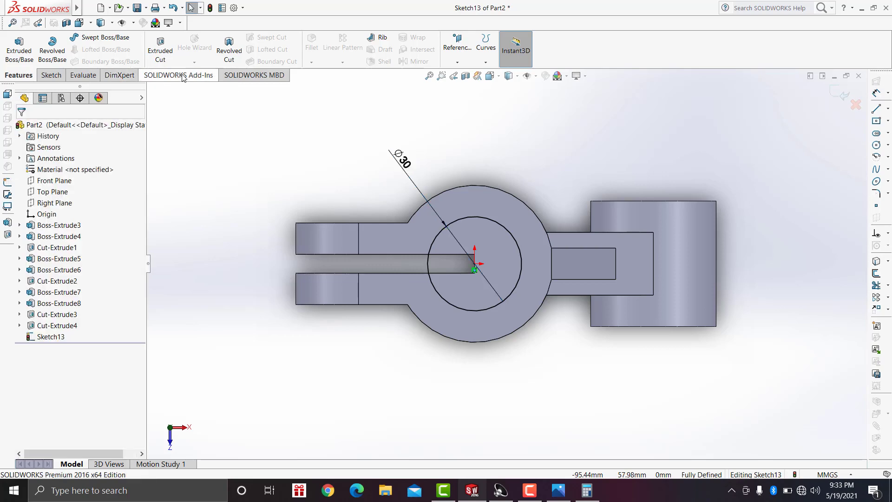
{"action": "left_click", "coordinate": [160, 50]}
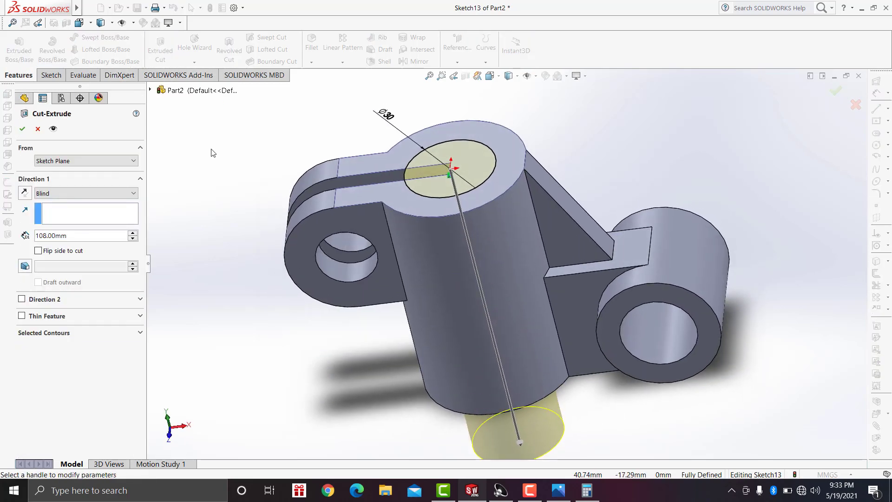
{"action": "key", "text": "Return"}
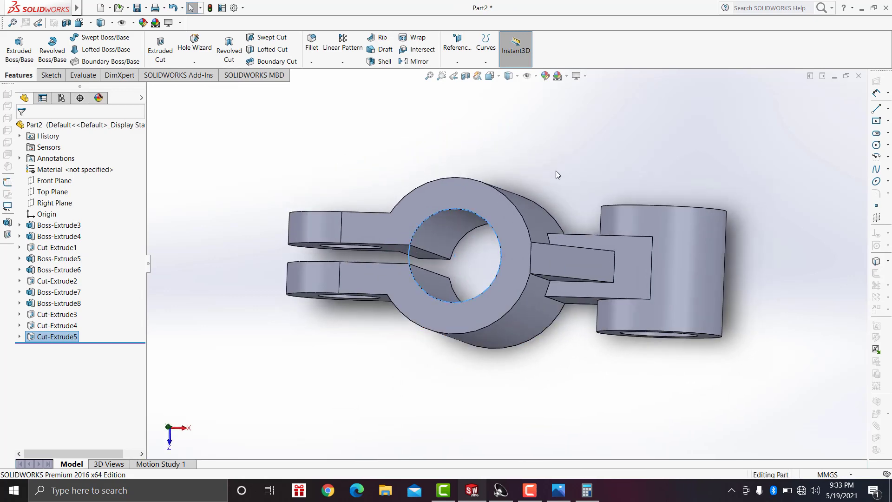
{"action": "left_click", "coordinate": [567, 169]}
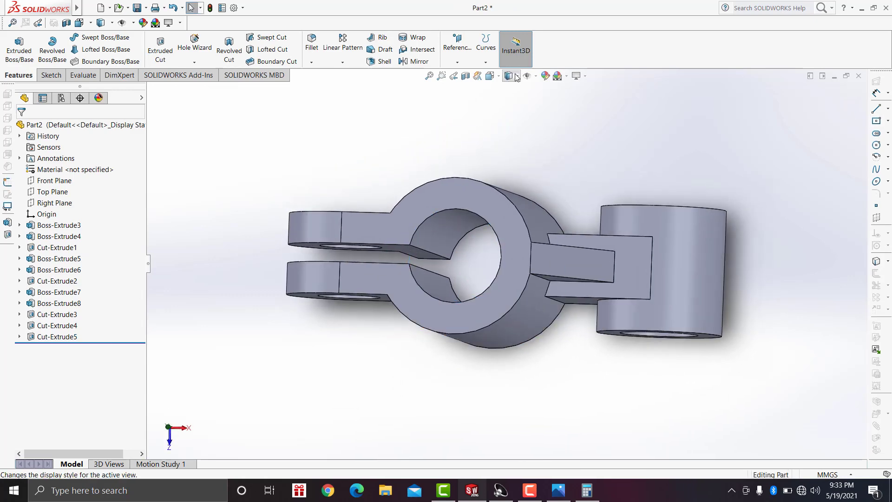
Step: Switch the bracket through several standard isometric view orientations
{"action": "left_click", "coordinate": [491, 77]}
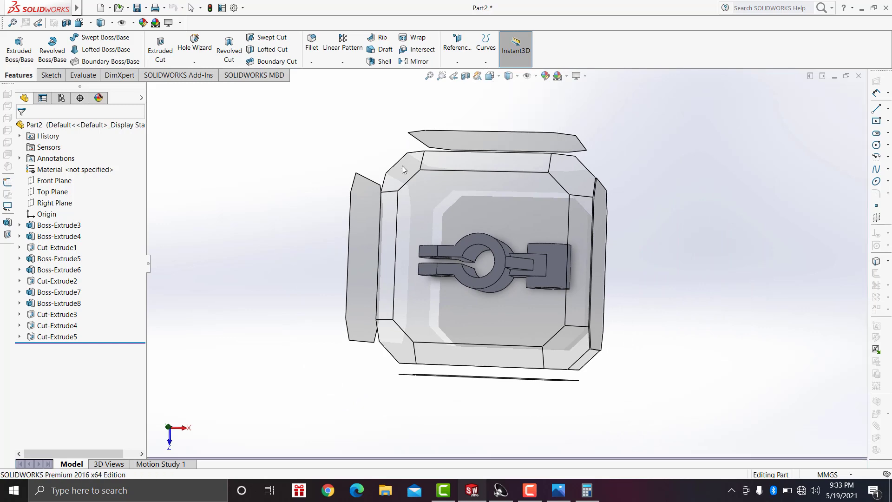
{"action": "left_click", "coordinate": [403, 168]}
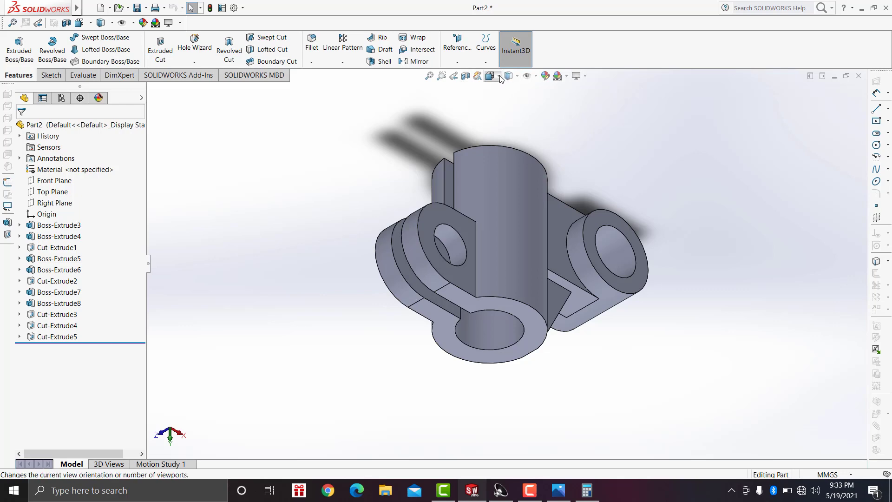
{"action": "left_click", "coordinate": [500, 77]}
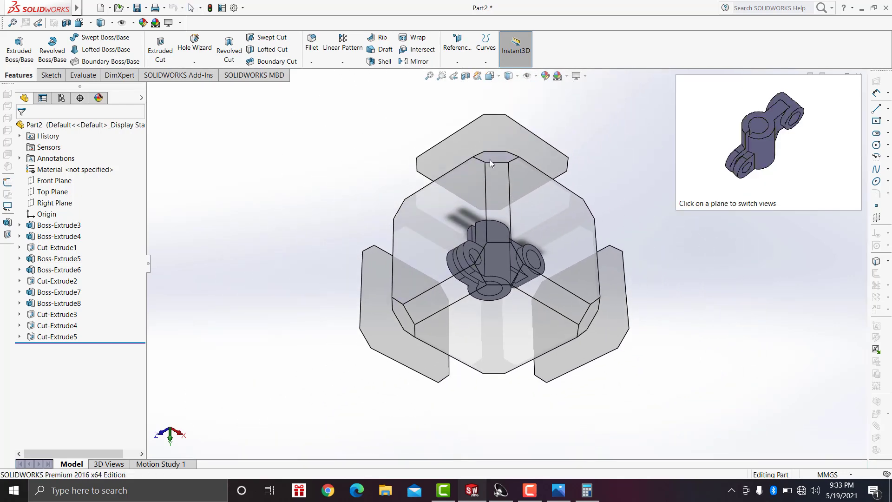
{"action": "left_click", "coordinate": [490, 160]}
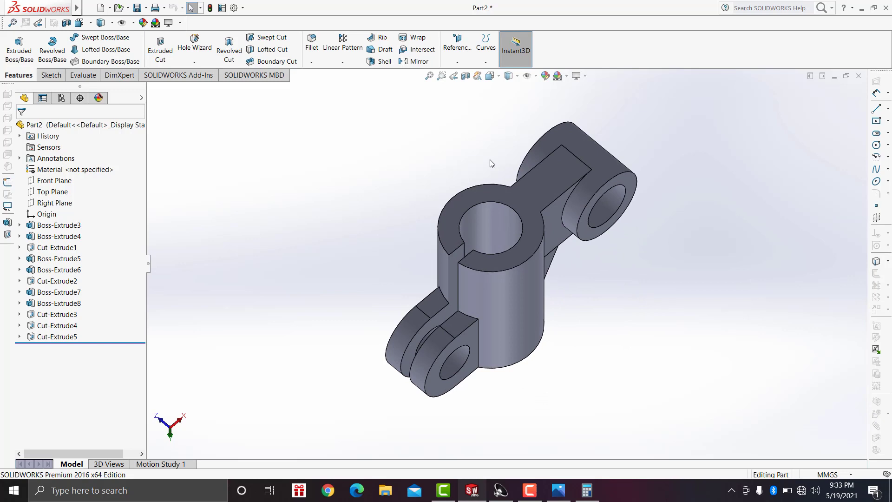
{"action": "left_click", "coordinate": [500, 76]}
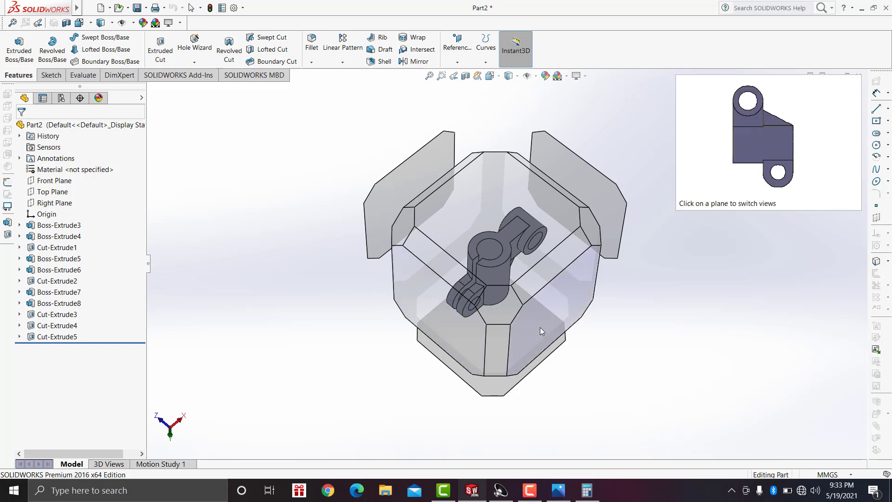
{"action": "left_click", "coordinate": [535, 284]}
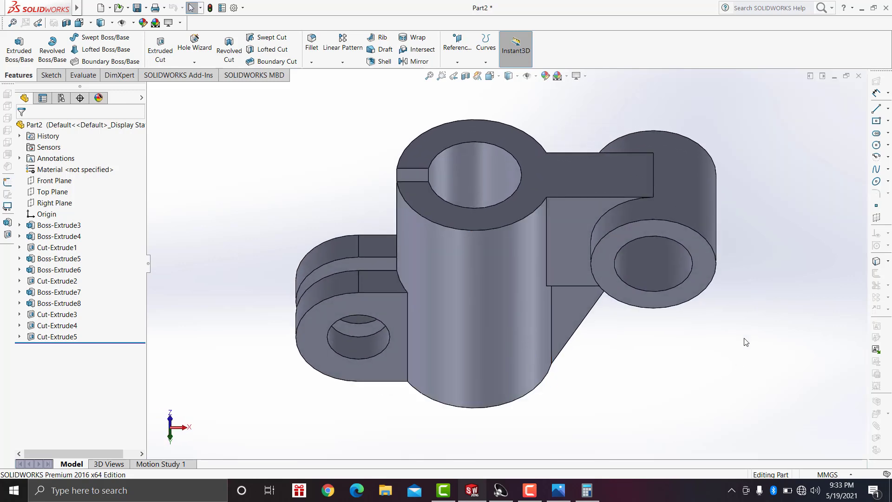
Step: Orbit and zoom around the bracket, then bring up the reference drawing photo
{"action": "mouse_move", "coordinate": [611, 400]}
{"action": "middle_mouse_down"}
{"action": "mouse_move", "coordinate": [512, 325]}
{"action": "mouse_move", "coordinate": [552, 326]}
{"action": "middle_mouse_up"}
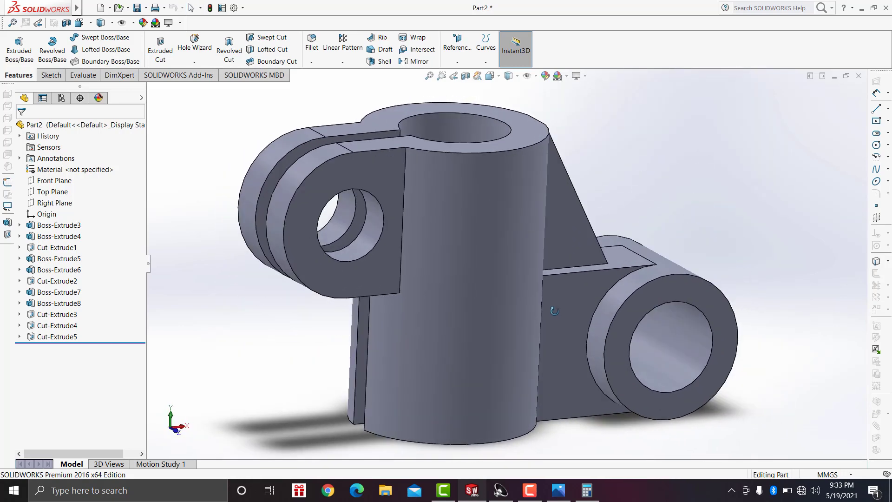
{"action": "scroll", "coordinate": [552, 326], "scroll_direction": "up", "scroll_amount": 2}
{"action": "scroll", "coordinate": [550, 337], "scroll_direction": "up", "scroll_amount": 2}
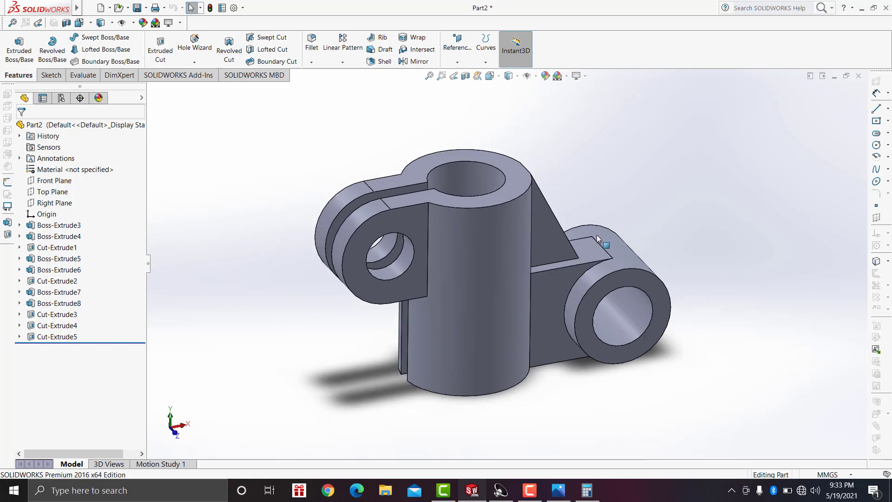
{"action": "scroll", "coordinate": [597, 235], "scroll_direction": "down", "scroll_amount": 2}
{"action": "scroll", "coordinate": [596, 236], "scroll_direction": "up", "scroll_amount": 2}
{"action": "mouse_move", "coordinate": [596, 238]}
{"action": "middle_mouse_down"}
{"action": "mouse_move", "coordinate": [579, 360]}
{"action": "mouse_move", "coordinate": [681, 322]}
{"action": "middle_mouse_up"}
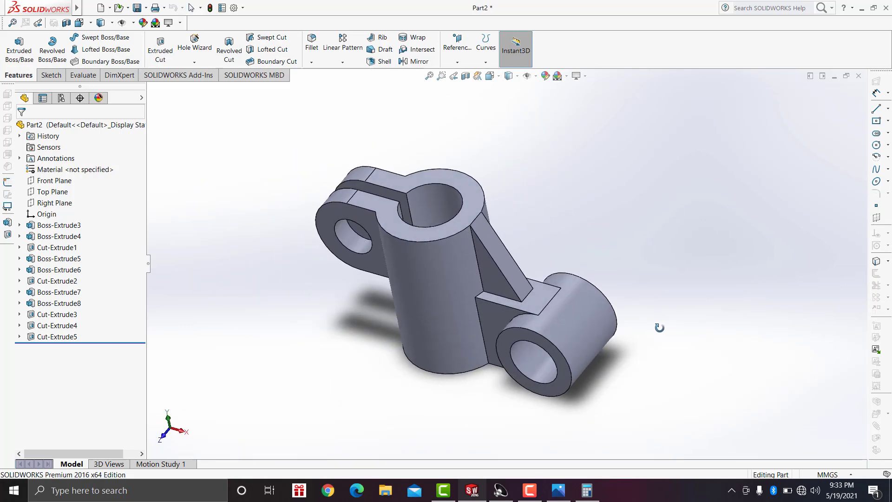
{"action": "scroll", "coordinate": [666, 322], "scroll_direction": "up", "scroll_amount": 1}
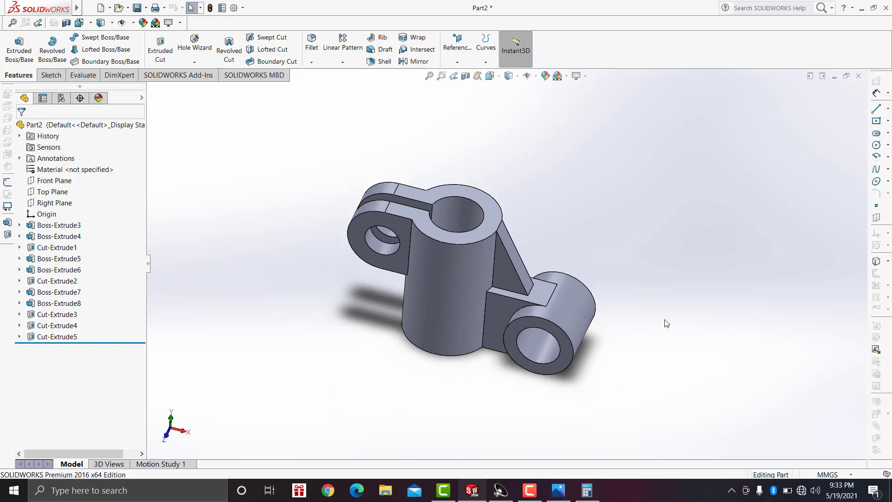
{"action": "scroll", "coordinate": [665, 324], "scroll_direction": "down", "scroll_amount": 3}
{"action": "mouse_move", "coordinate": [645, 330]}
{"action": "middle_mouse_down"}
{"action": "mouse_move", "coordinate": [432, 244]}
{"action": "mouse_move", "coordinate": [457, 206]}
{"action": "middle_mouse_up"}
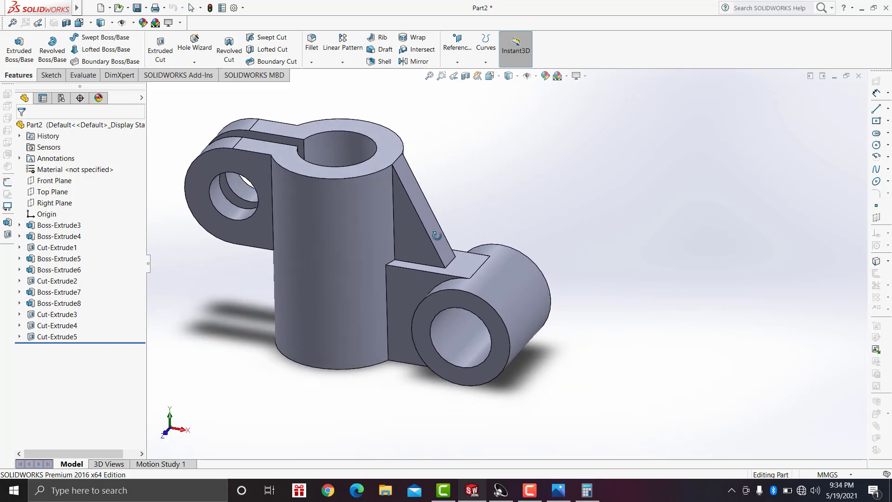
{"action": "scroll", "coordinate": [457, 205], "scroll_direction": "up", "scroll_amount": 1}
{"action": "scroll", "coordinate": [472, 186], "scroll_direction": "down", "scroll_amount": 2}
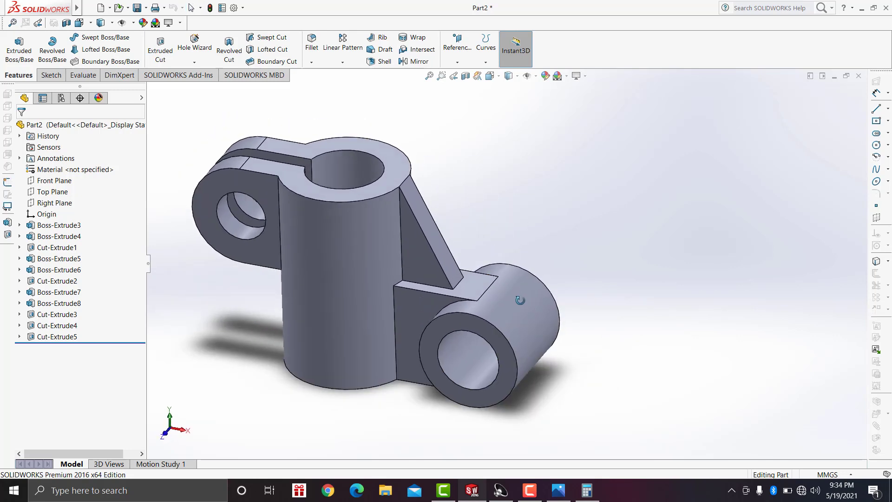
{"action": "left_click", "coordinate": [558, 490]}
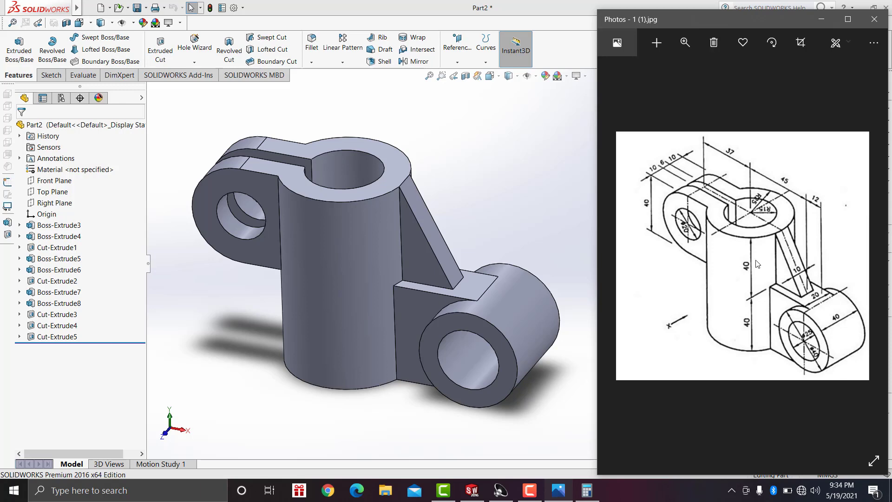
Step: Try Backdrop - Black with Fill Lights, then apply Backdrop - Grey with Overhead Light
{"action": "left_click", "coordinate": [360, 101]}
{"action": "left_click", "coordinate": [557, 77]}
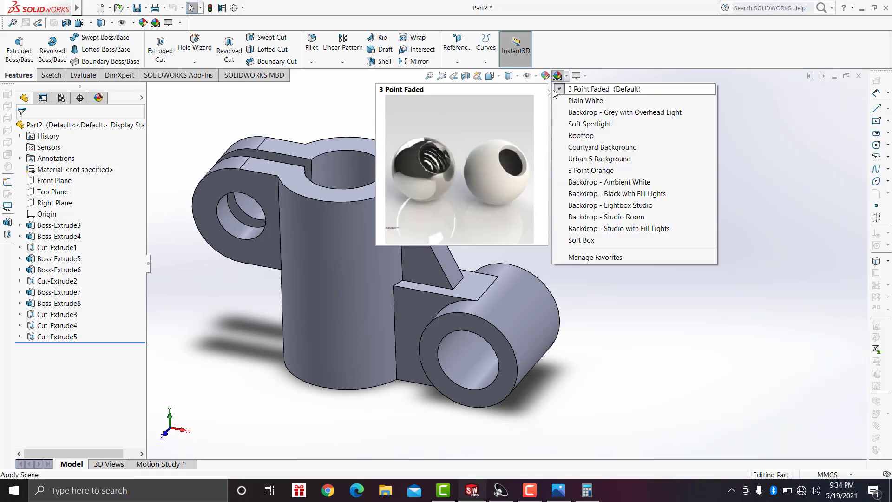
{"action": "left_click", "coordinate": [568, 77]}
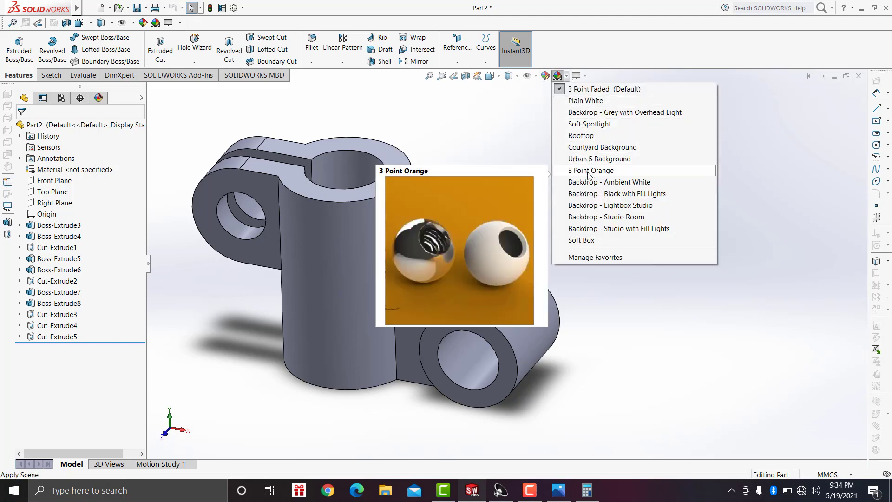
{"action": "left_click", "coordinate": [588, 194]}
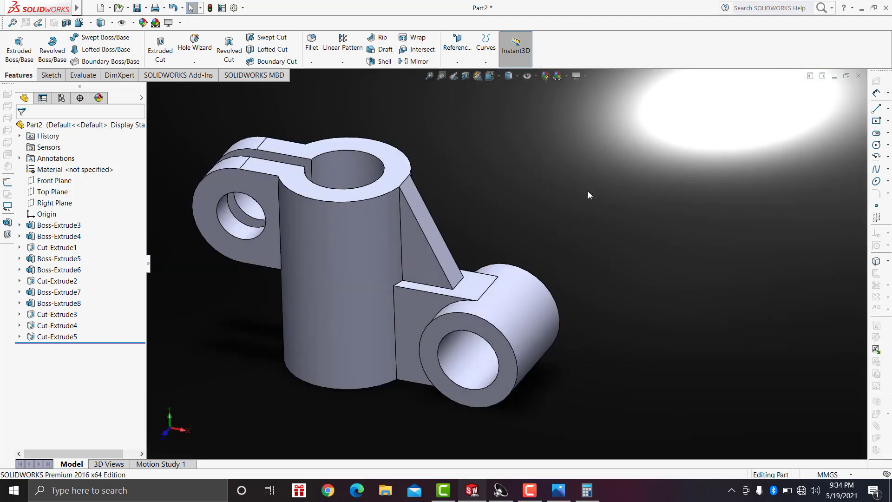
{"action": "left_click", "coordinate": [566, 78]}
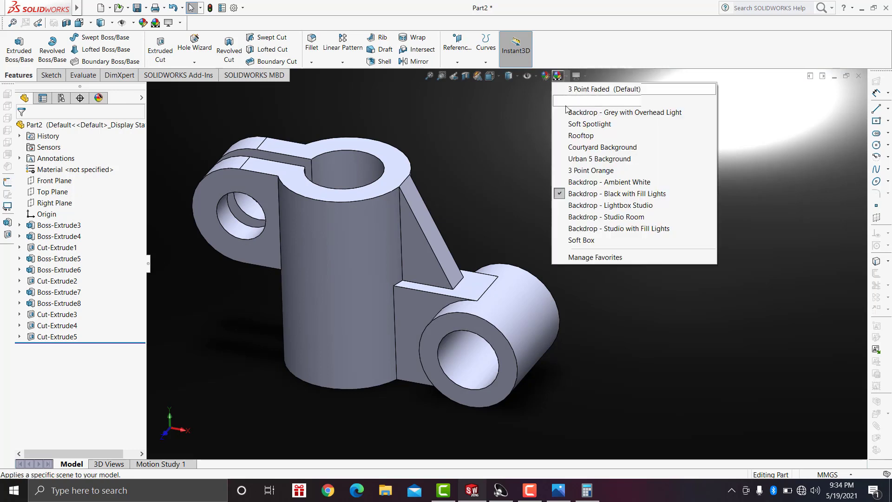
{"action": "left_click", "coordinate": [565, 116]}
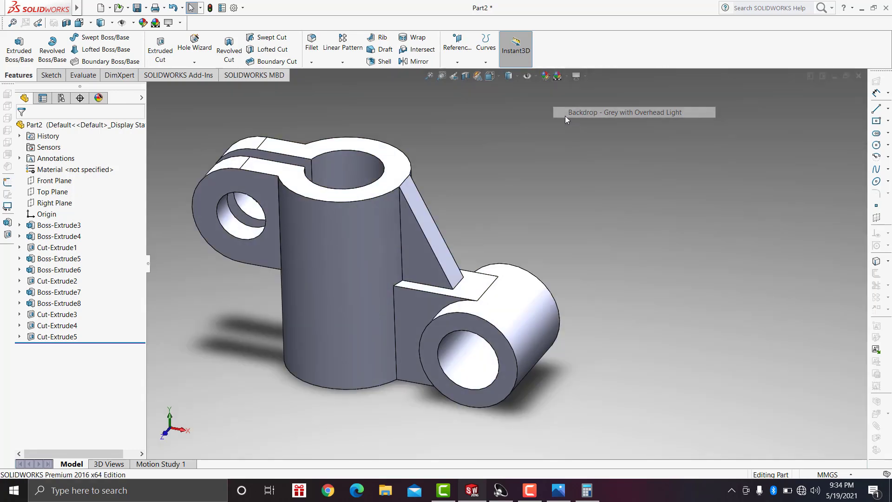
{"action": "left_click", "coordinate": [144, 22]}
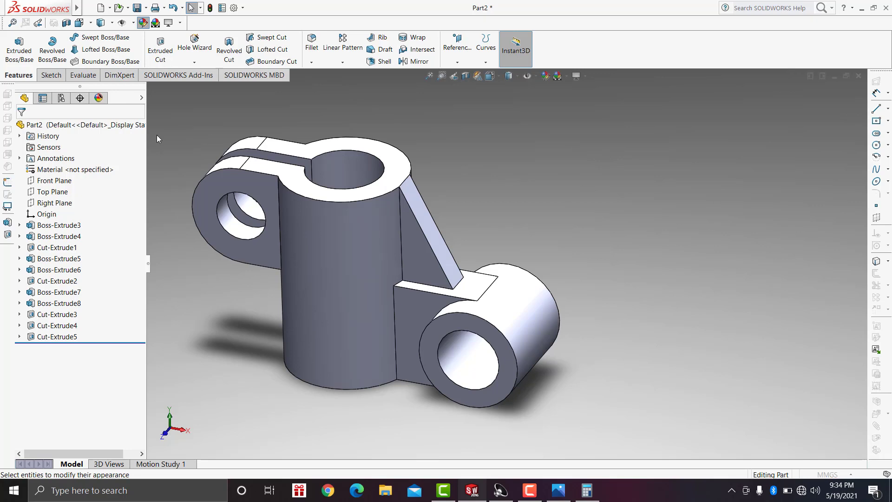
Step: Try grey and green swatches, then confirm a medium dark grey part colour
{"action": "left_click", "coordinate": [103, 352]}
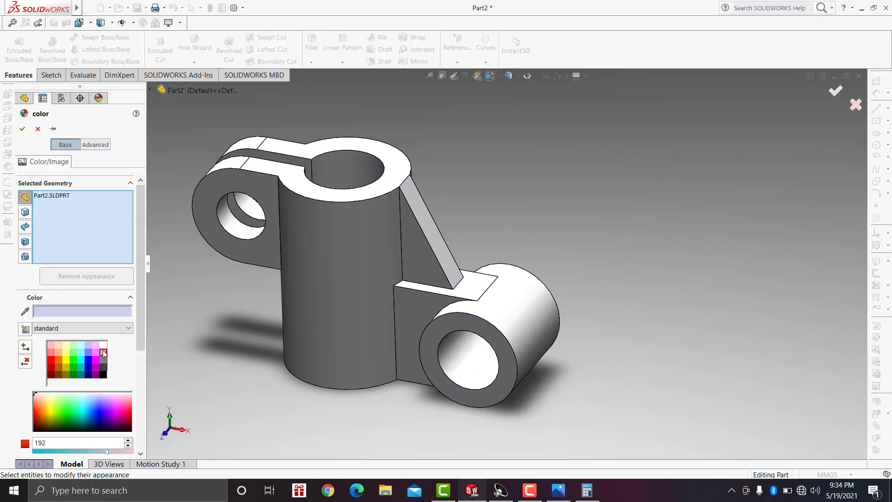
{"action": "left_click", "coordinate": [103, 362]}
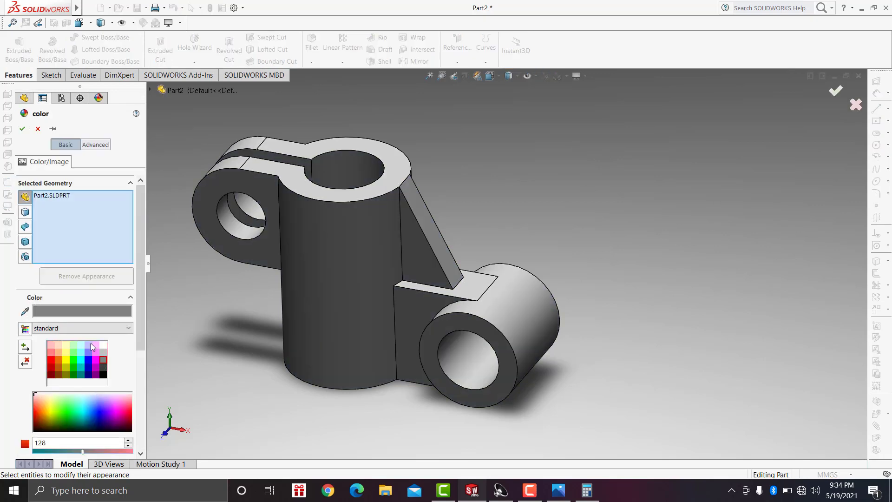
{"action": "left_click", "coordinate": [68, 402]}
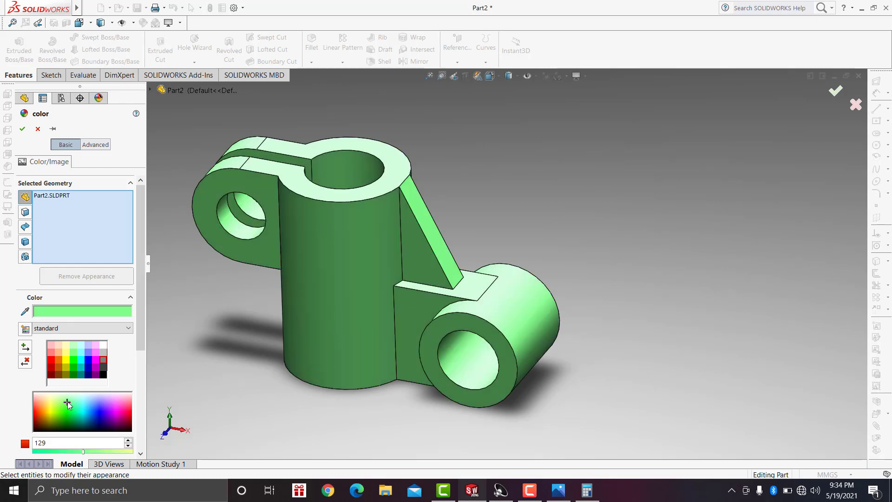
{"action": "left_click", "coordinate": [103, 353]}
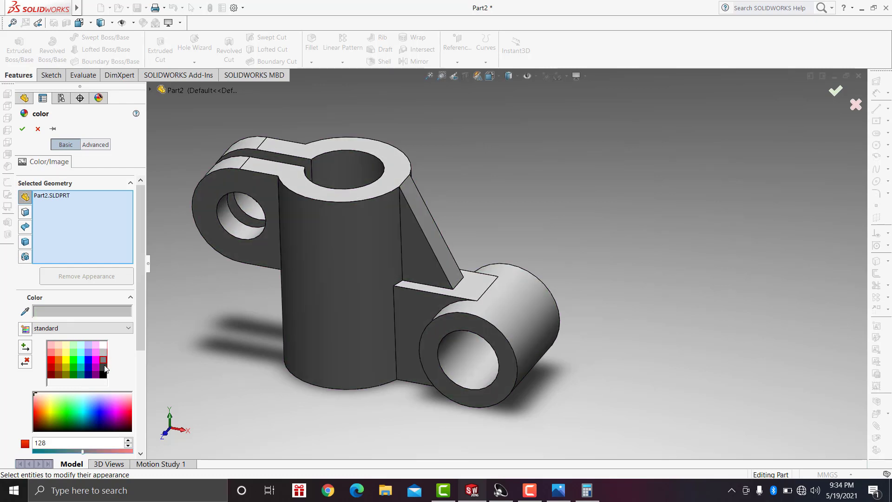
{"action": "left_click", "coordinate": [103, 368]}
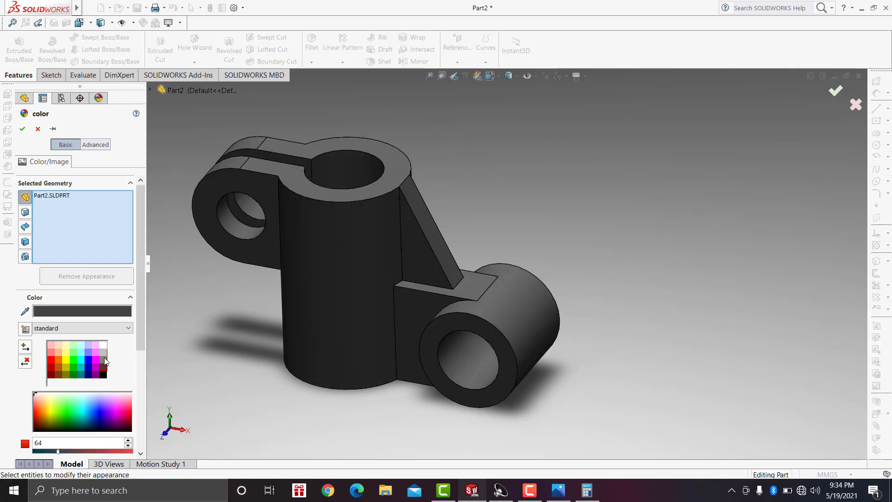
{"action": "left_click", "coordinate": [104, 360]}
{"action": "mouse_move", "coordinate": [470, 328]}
{"action": "middle_mouse_down"}
{"action": "mouse_move", "coordinate": [408, 358]}
{"action": "mouse_move", "coordinate": [493, 303]}
{"action": "mouse_move", "coordinate": [448, 325]}
{"action": "middle_mouse_up"}
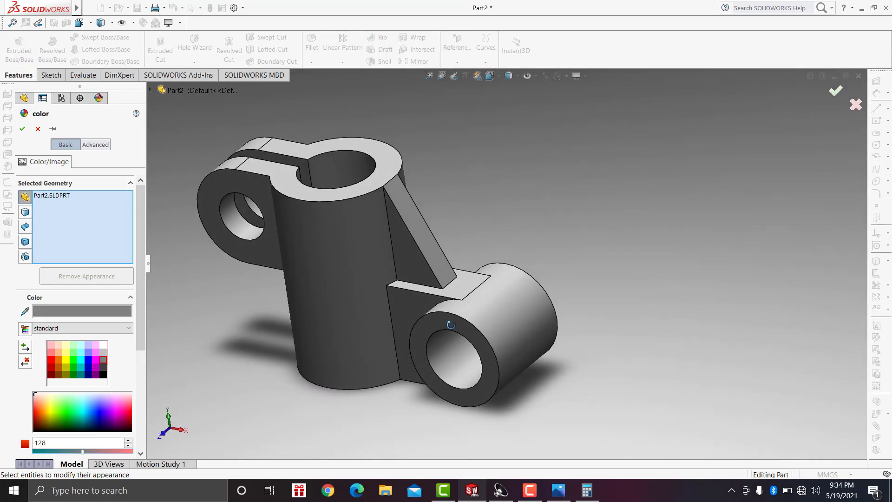
{"action": "left_click", "coordinate": [23, 129]}
{"action": "mouse_move", "coordinate": [588, 281]}
{"action": "middle_mouse_down"}
{"action": "mouse_move", "coordinate": [601, 273]}
{"action": "mouse_move", "coordinate": [603, 281]}
{"action": "middle_mouse_up"}
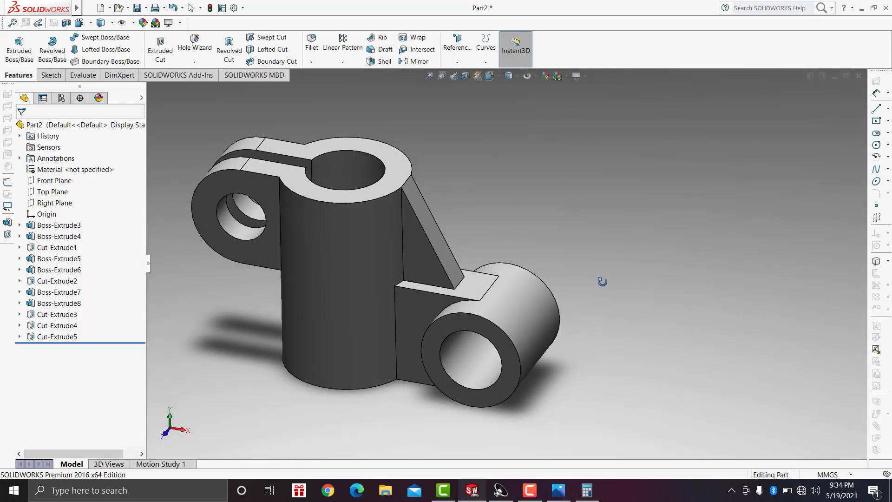
Step: Zoom the view and place the reference drawing photo beside the grey bracket
{"action": "scroll", "coordinate": [604, 258], "scroll_direction": "up", "scroll_amount": 2}
{"action": "scroll", "coordinate": [632, 268], "scroll_direction": "down", "scroll_amount": 4}
{"action": "scroll", "coordinate": [622, 325], "scroll_direction": "up", "scroll_amount": 3}
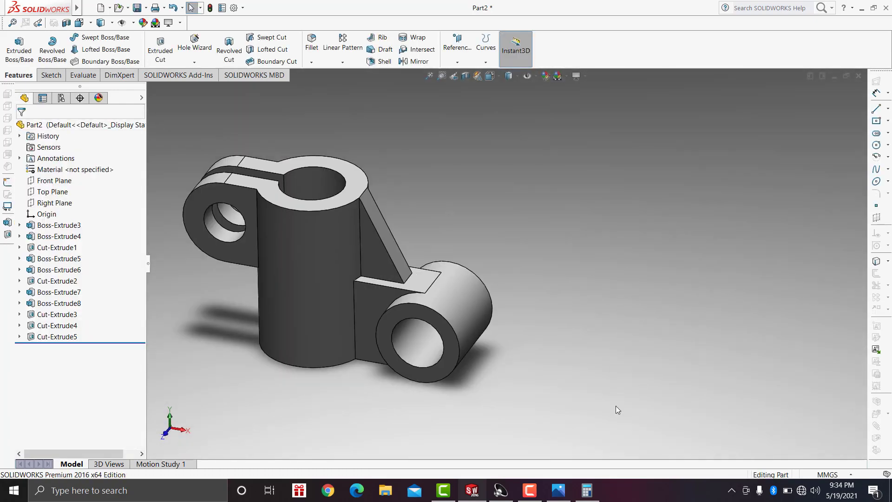
{"action": "left_click", "coordinate": [560, 489]}
{"action": "left_click_drag", "start_coordinate": [736, 22], "coordinate": [705, 27]}
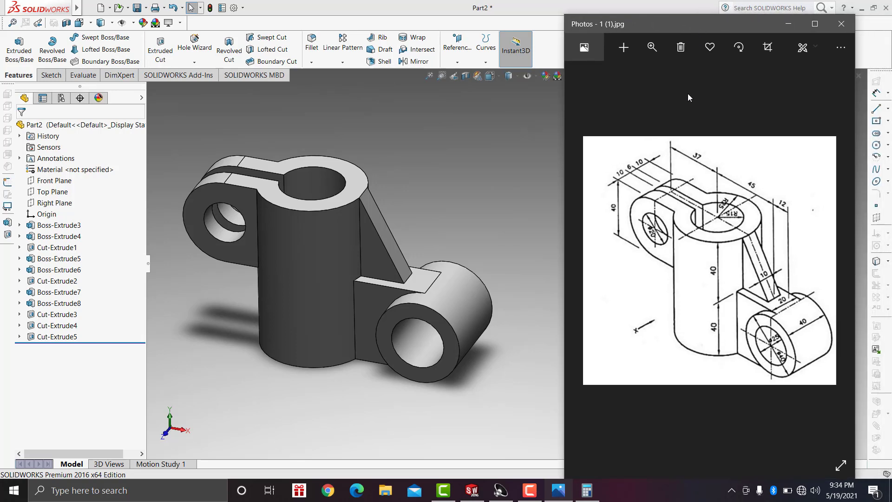